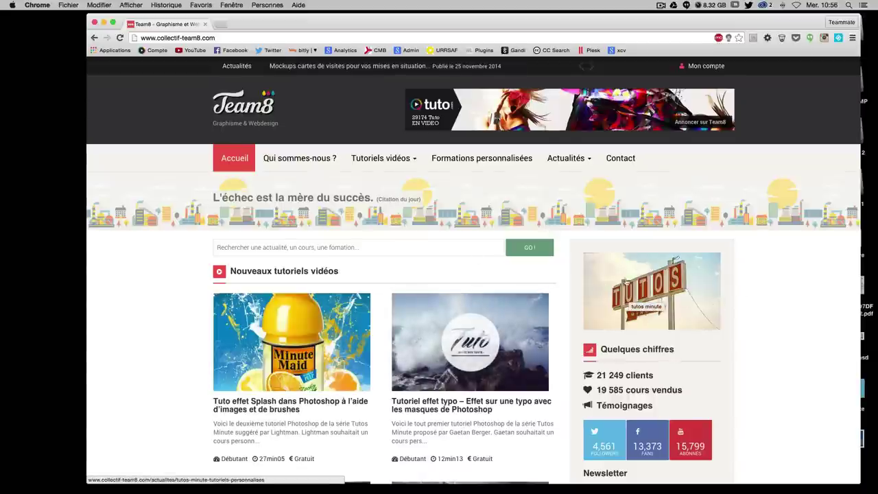
# - Read through the Team8 Tutos minute article, return to its top, and launch Illustrator
pyautogui.click(637, 292)
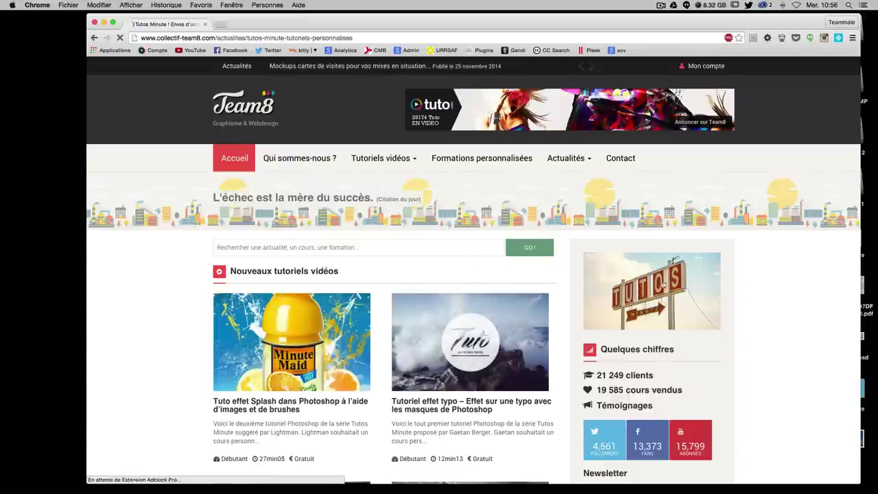
pyautogui.scroll(-4, 390, 240)
pyautogui.scroll(-2, 392, 242)
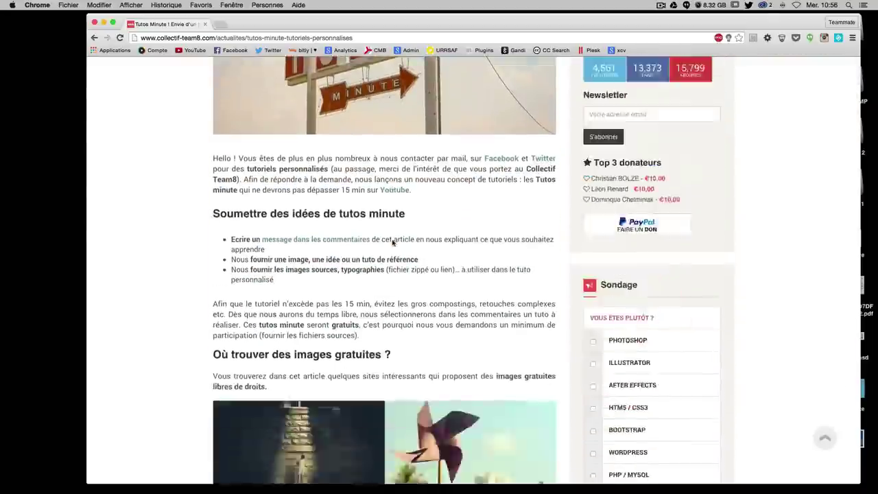
pyautogui.scroll(-5, 392, 243)
pyautogui.scroll(-4, 392, 242)
pyautogui.scroll(-3, 392, 243)
pyautogui.scroll(-1, 392, 242)
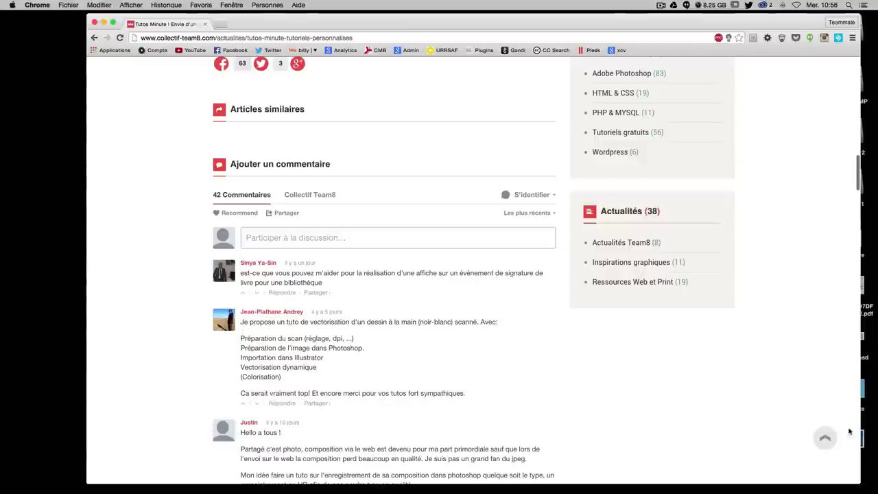
pyautogui.click(825, 439)
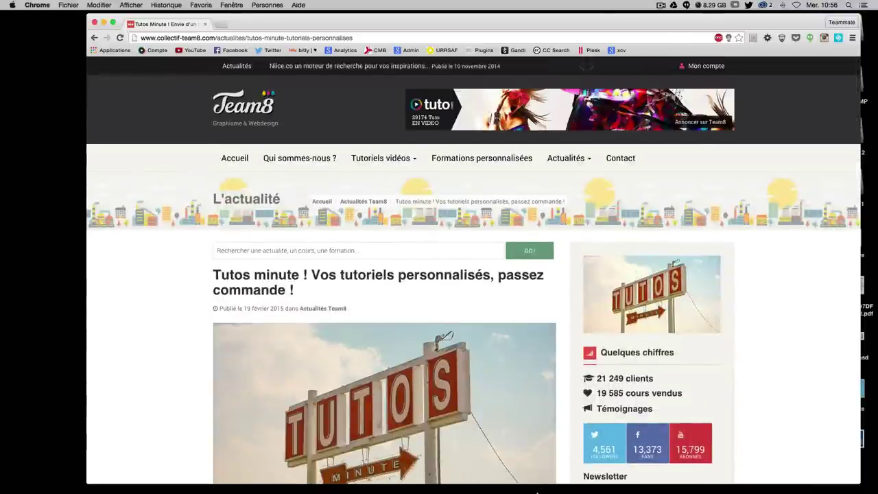
pyautogui.click(411, 461)
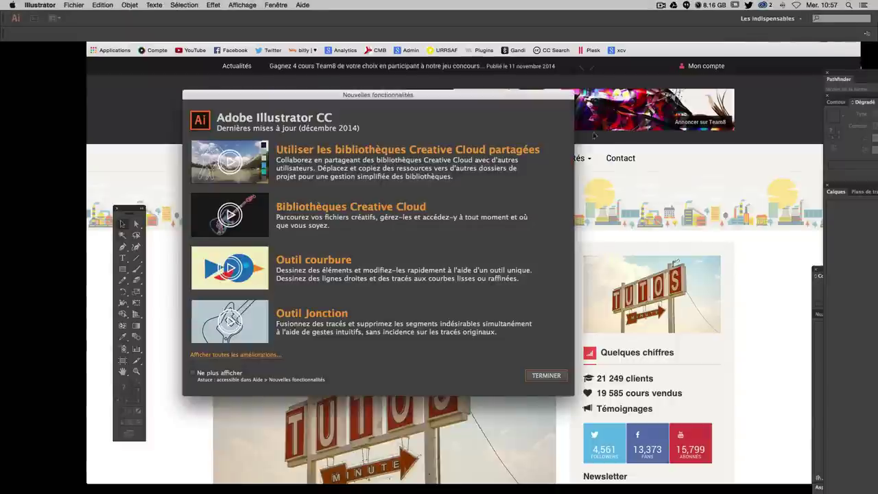
# - Dismiss the welcome screen and create a new A4 landscape document, 297 × 210 mm
pyautogui.click(556, 375)
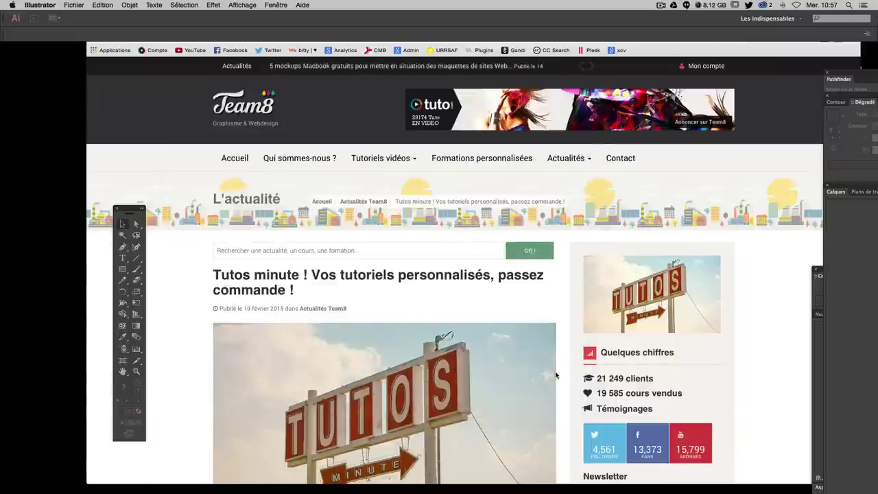
pyautogui.press('super+n')
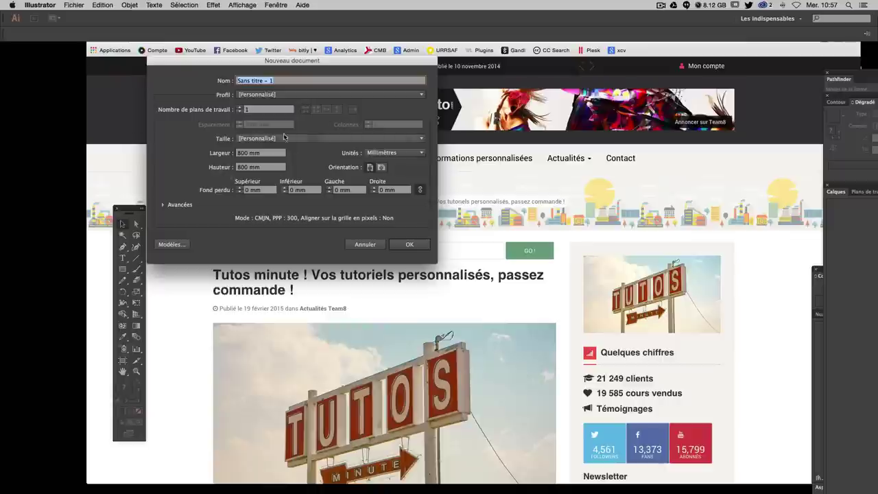
pyautogui.click(264, 152)
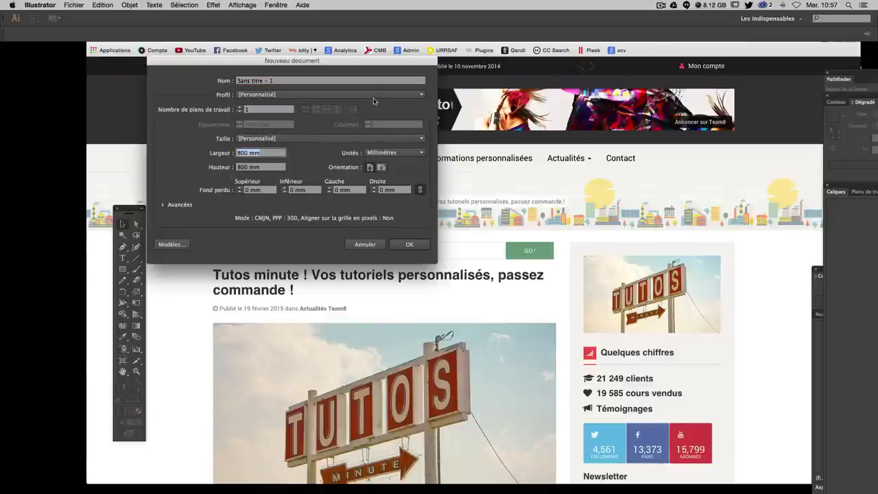
pyautogui.click(271, 139)
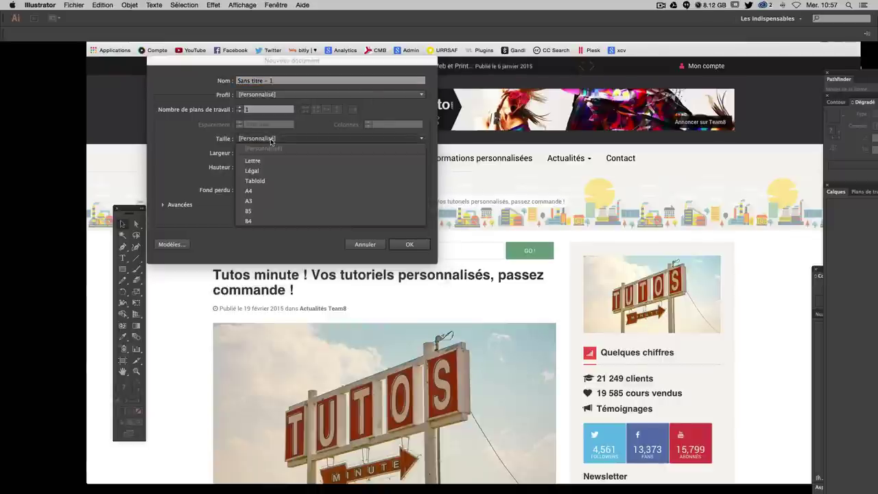
pyautogui.click(274, 195)
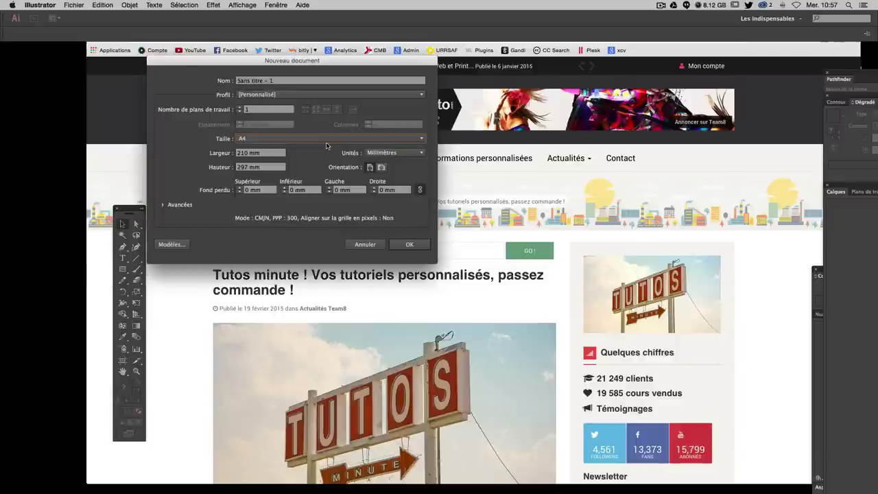
pyautogui.click(383, 169)
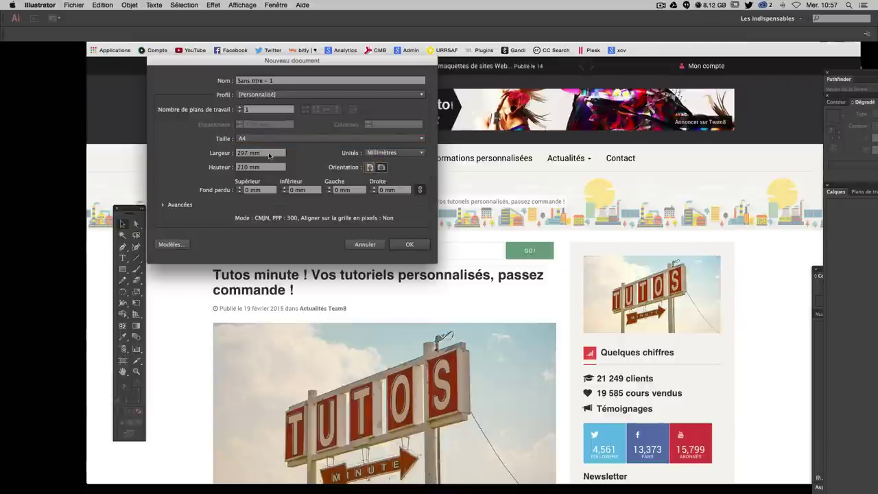
pyautogui.click(270, 157)
pyautogui.click(410, 245)
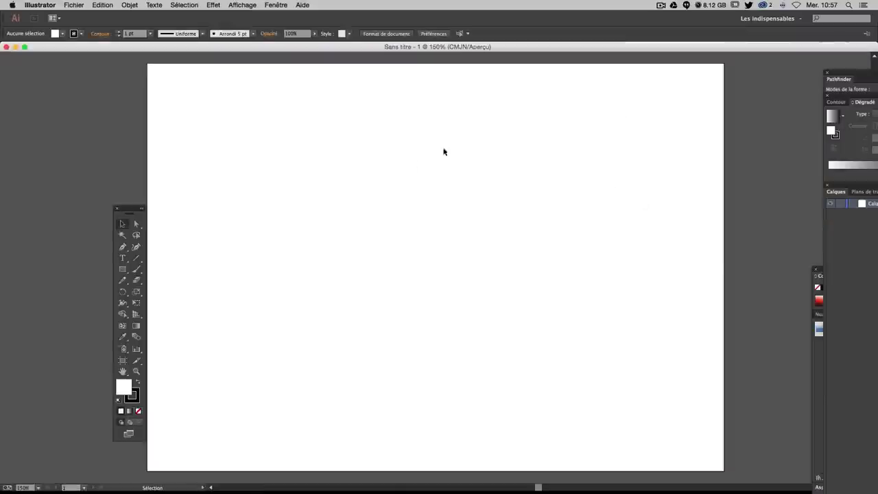
# - Float the Pathfinder, Contour/Dégradé and Couleur/Symboles panels beside the artboard and close Calques
pyautogui.moveTo(838, 79)
pyautogui.mouseDown()
pyautogui.moveTo(695, 60)
pyautogui.moveTo(710, 62)
pyautogui.mouseUp()
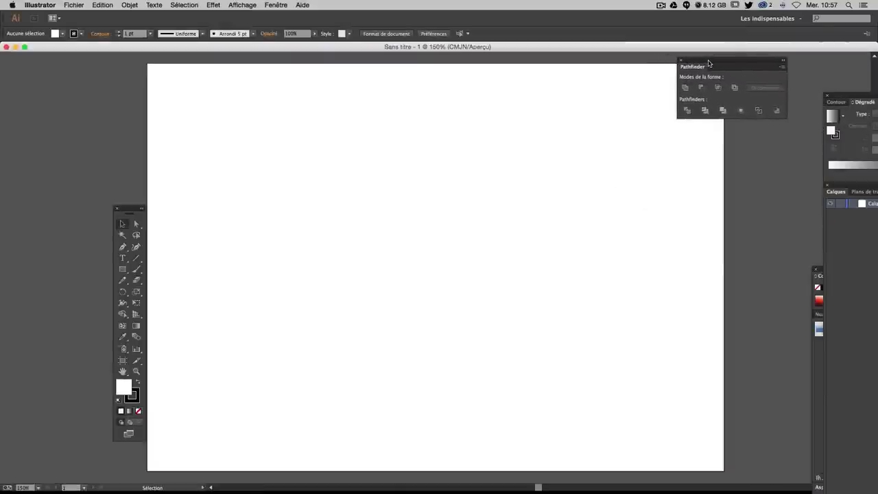
pyautogui.moveTo(845, 96)
pyautogui.mouseDown()
pyautogui.moveTo(692, 116)
pyautogui.moveTo(564, 64)
pyautogui.moveTo(575, 60)
pyautogui.mouseUp()
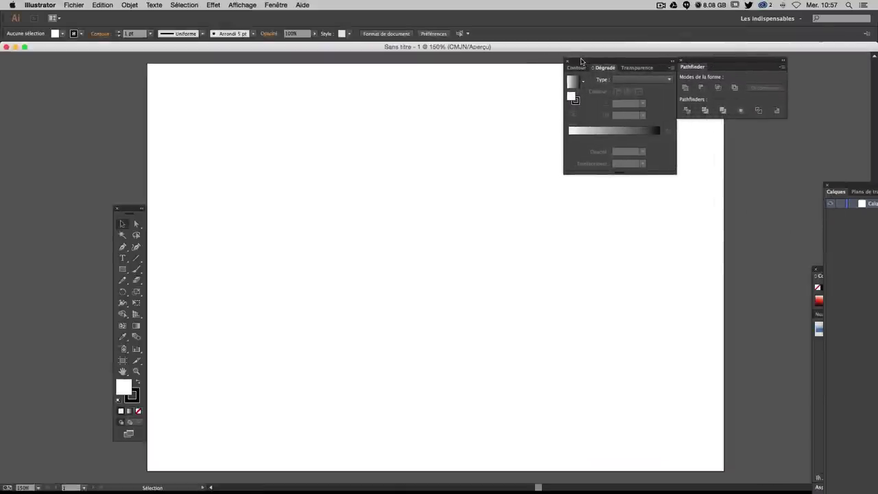
pyautogui.click(827, 185)
pyautogui.moveTo(826, 270)
pyautogui.mouseDown()
pyautogui.moveTo(726, 176)
pyautogui.moveTo(727, 141)
pyautogui.moveTo(723, 151)
pyautogui.mouseUp()
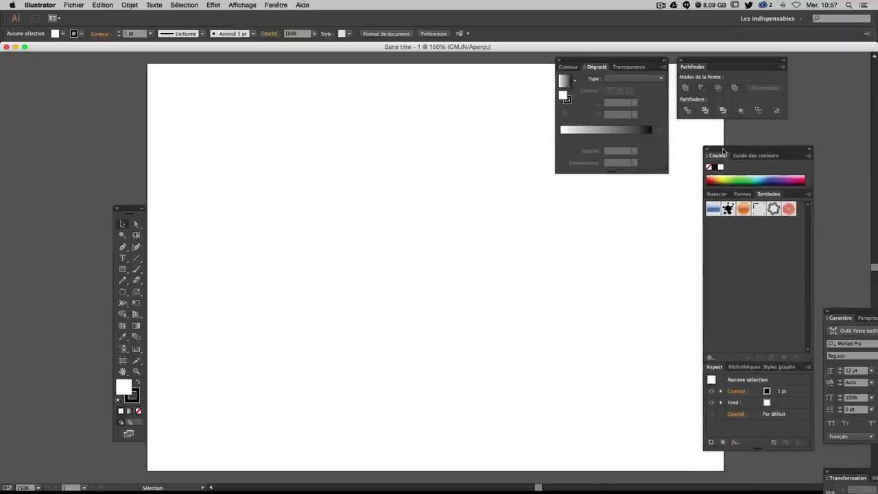
pyautogui.moveTo(723, 151); pyautogui.dragTo(724, 151)
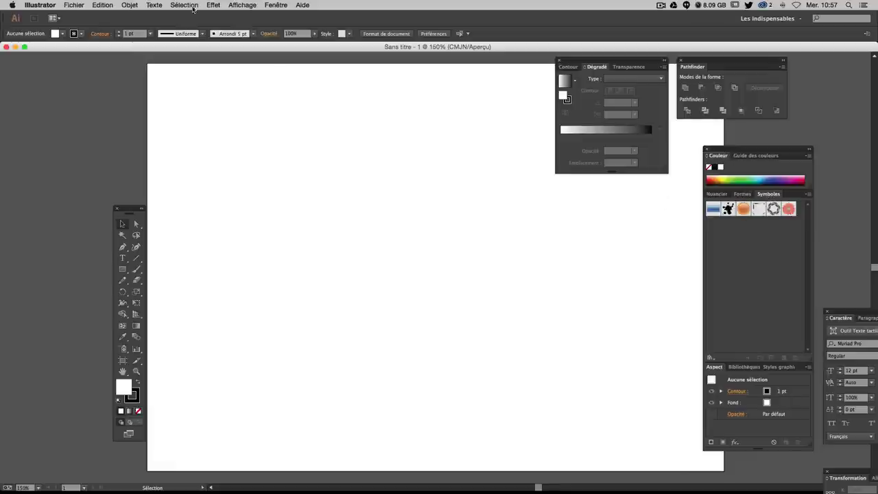
pyautogui.click(277, 5)
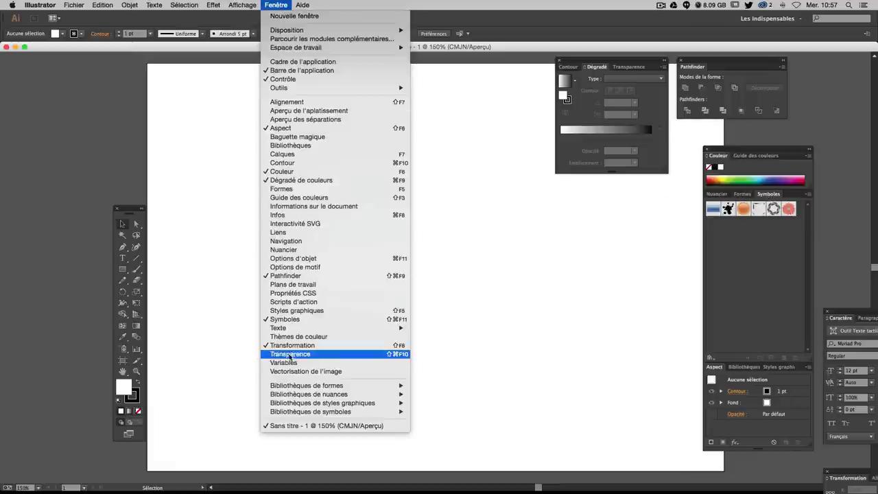
pyautogui.click(537, 340)
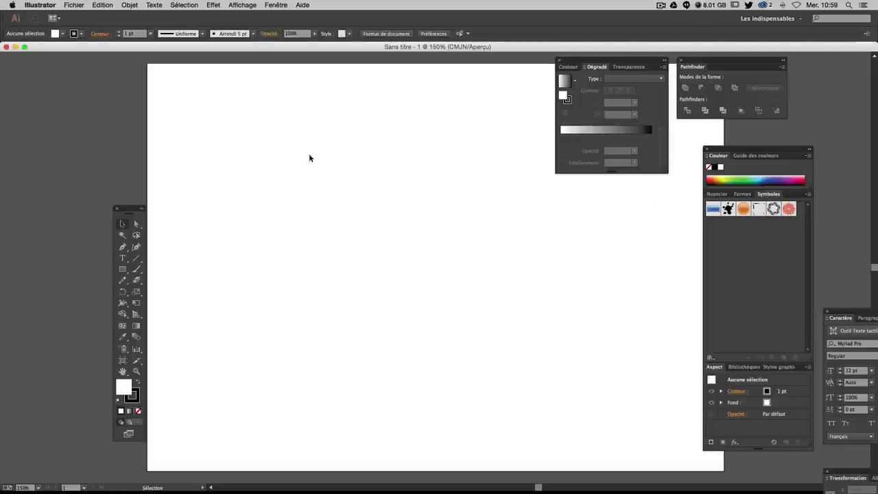
# - Show the grid over the artboard and zoom in to 300%
pyautogui.click(253, 6)
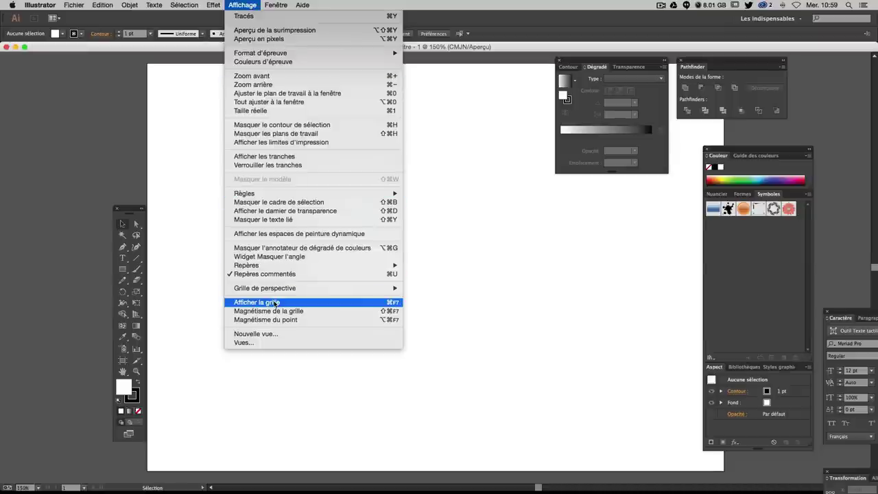
pyautogui.click(275, 303)
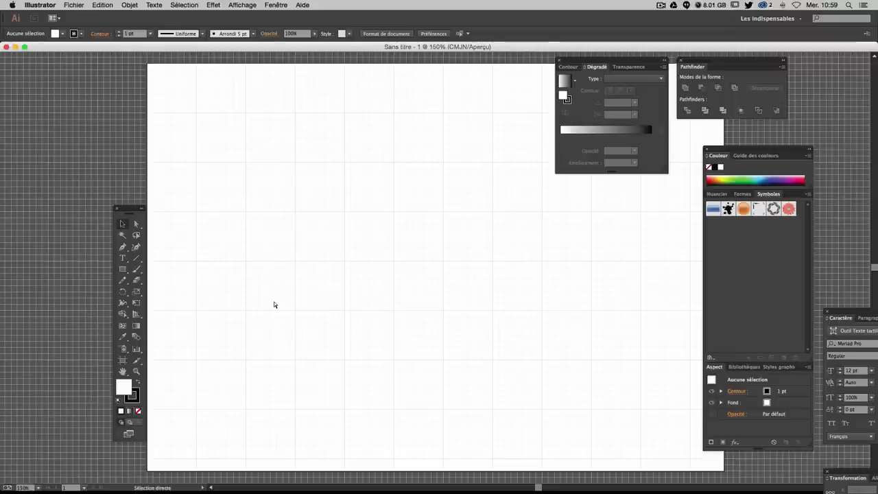
pyautogui.hotkey('ctrl', '+')
pyautogui.hotkey('ctrl', '+')
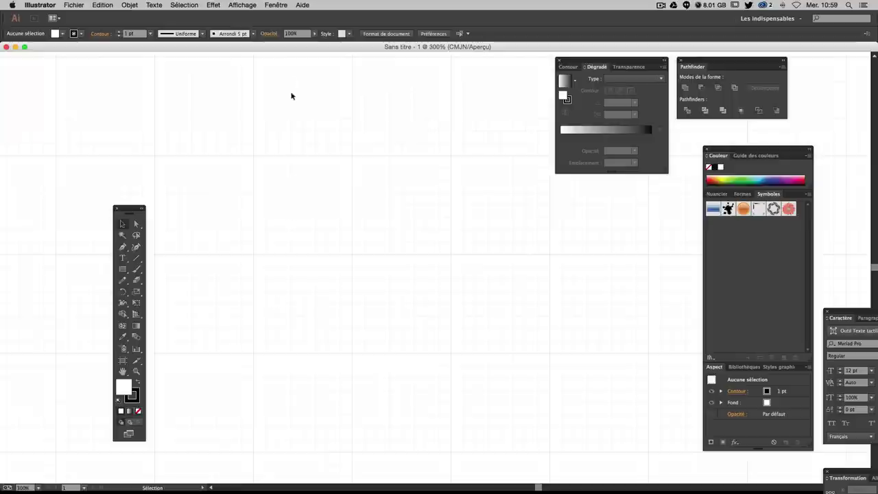
pyautogui.click(242, 6)
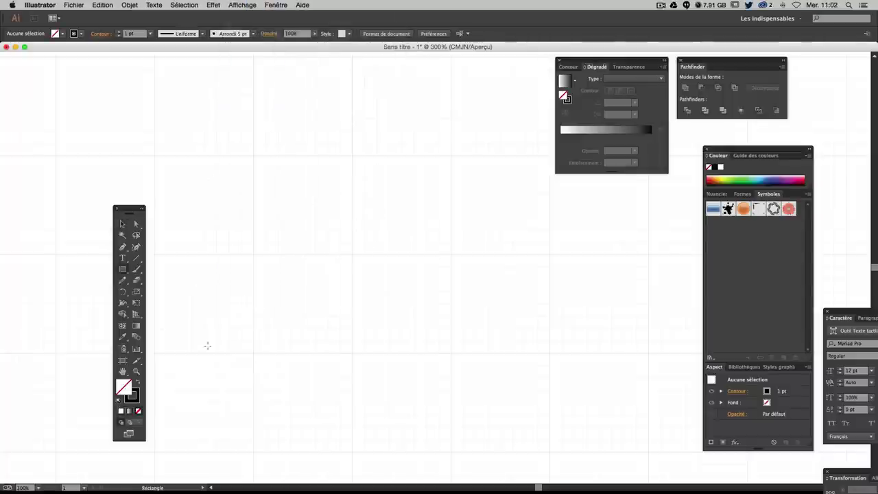
# - Draw and undo a test rectangle, then set the fill to none with a black stroke
pyautogui.moveTo(254, 168); pyautogui.dragTo(338, 249)
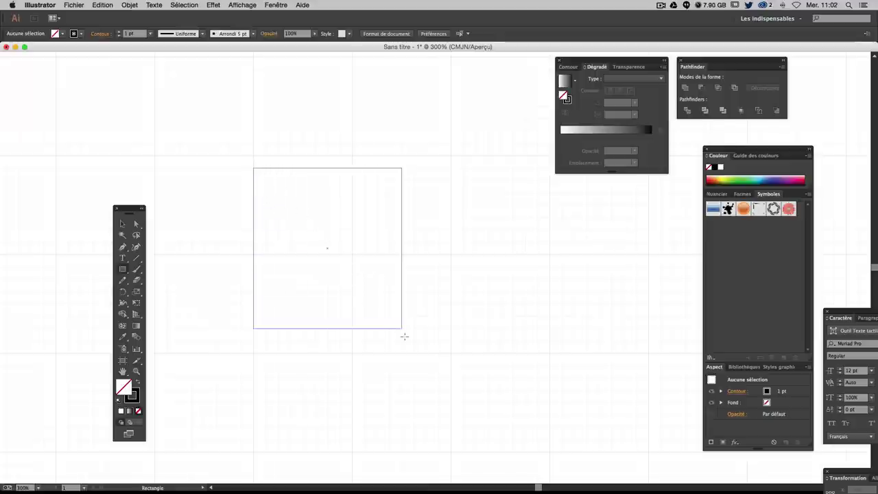
pyautogui.moveTo(338, 249)
pyautogui.mouseDown()
pyautogui.moveTo(430, 354)
pyautogui.moveTo(451, 352)
pyautogui.mouseUp()
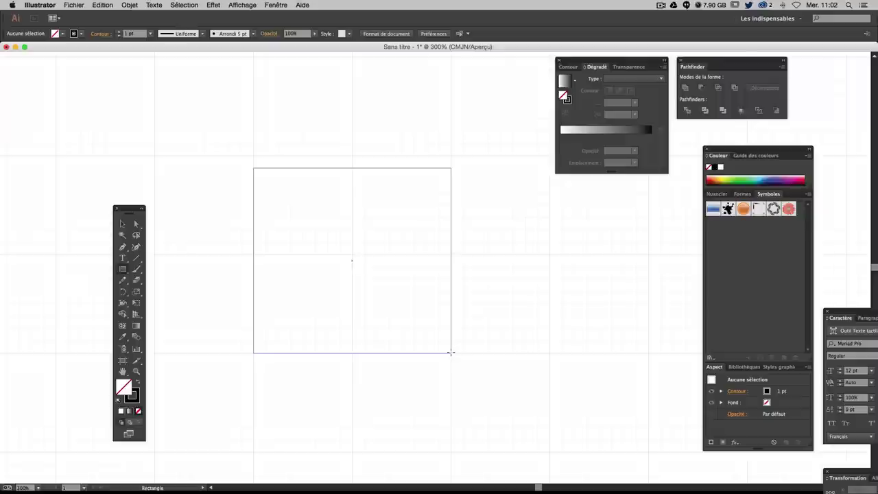
pyautogui.moveTo(451, 353); pyautogui.dragTo(451, 354)
pyautogui.hotkey('ctrl', 'z')
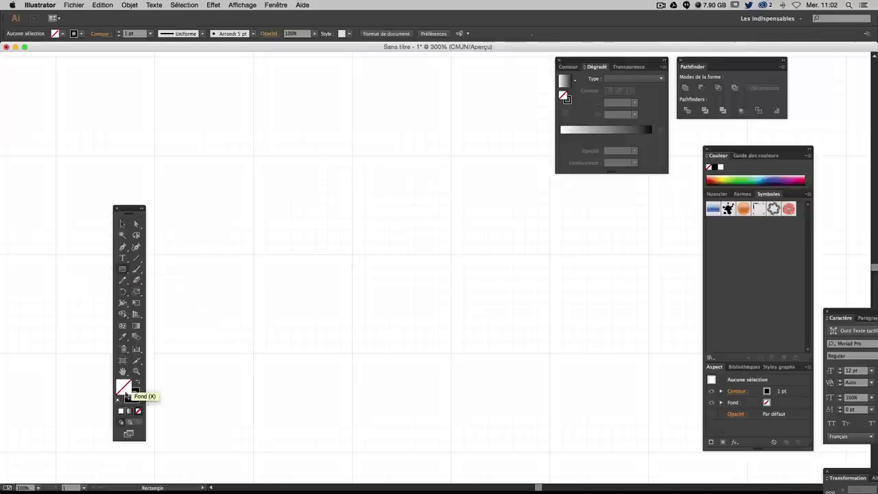
pyautogui.click(118, 400)
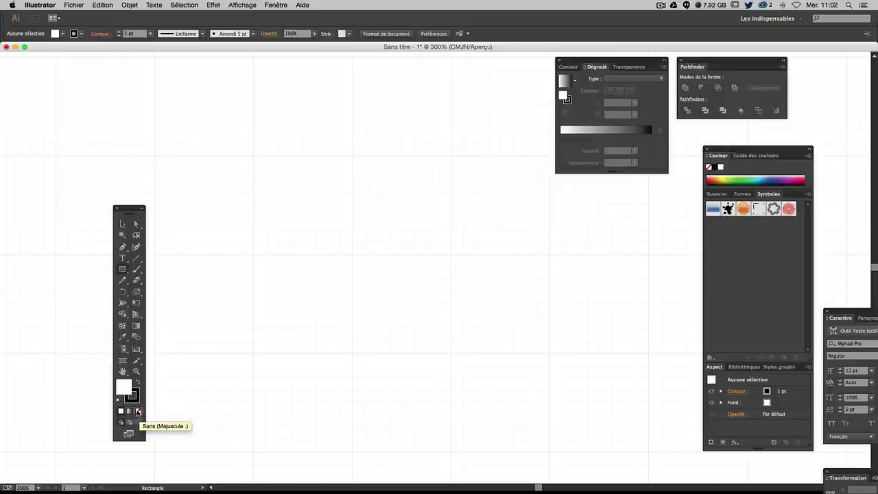
pyautogui.click(138, 411)
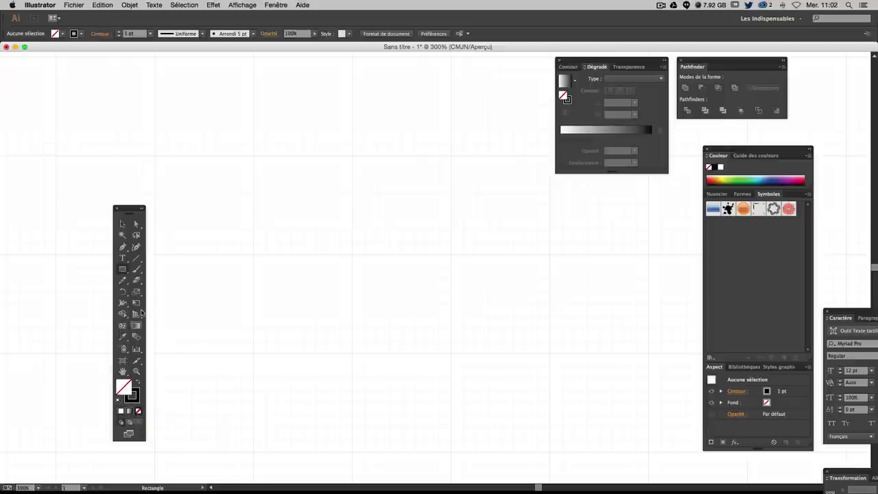
pyautogui.press('super+minus')
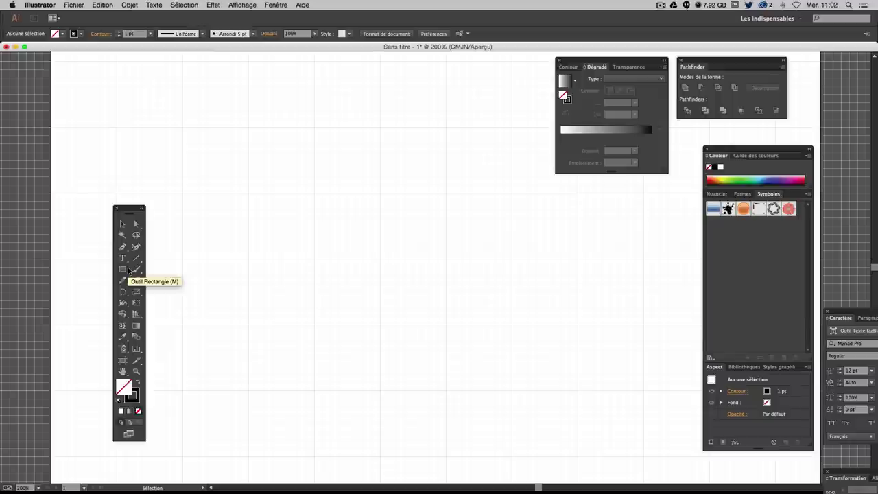
# - Draw a tall 50.8 × 101.6 mm building rectangle near the page's upper left
pyautogui.press('super+minus')
pyautogui.click(127, 269)
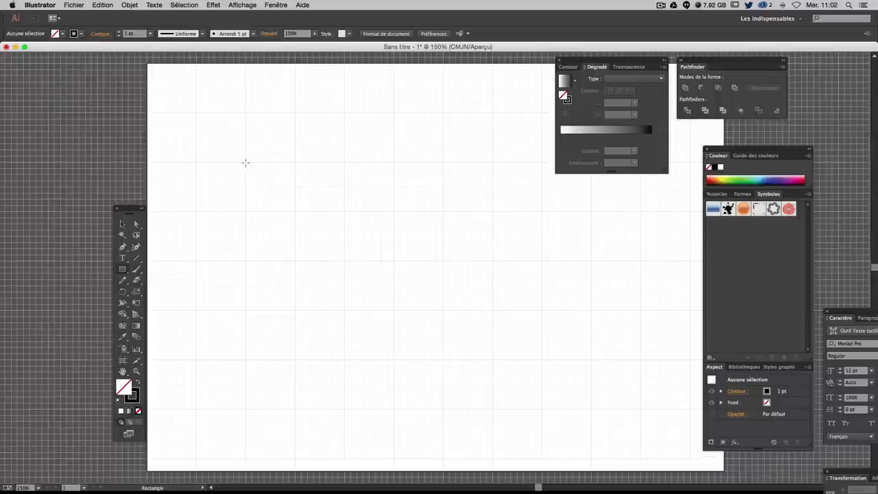
pyautogui.moveTo(246, 162); pyautogui.dragTo(351, 343)
pyautogui.moveTo(343, 355); pyautogui.dragTo(343, 359)
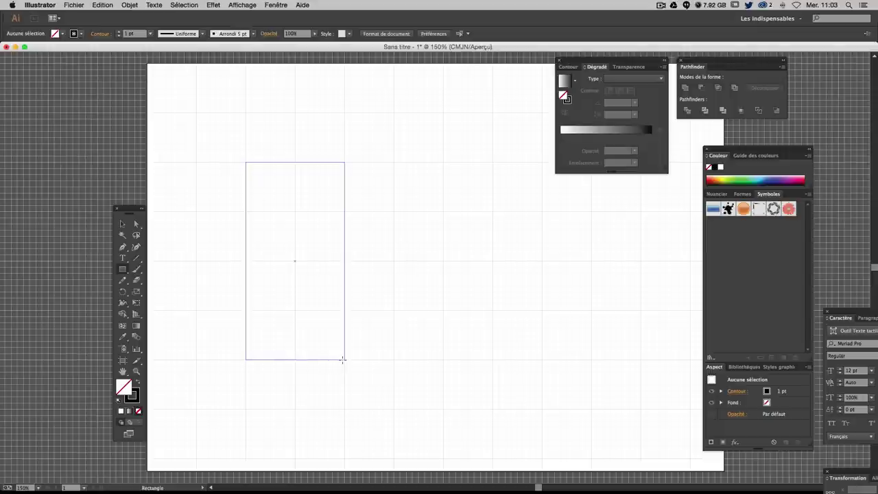
pyautogui.moveTo(343, 359); pyautogui.dragTo(343, 359)
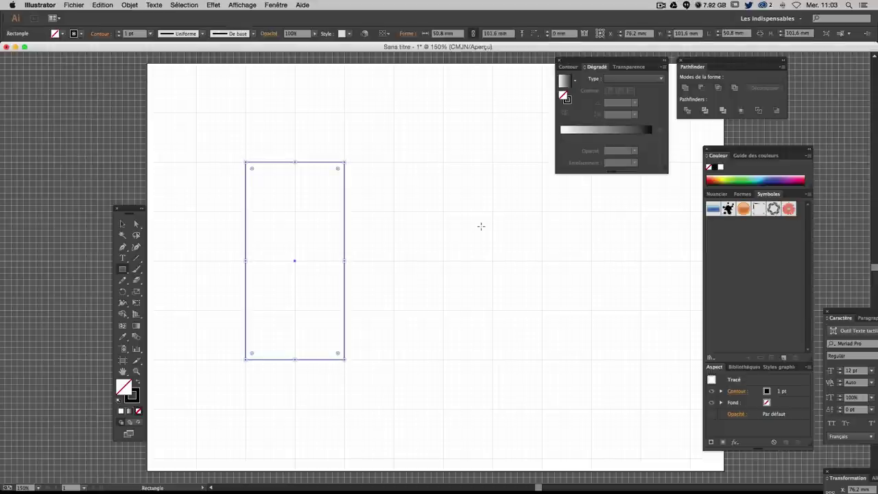
# - Zoom in on the building and start a small window rectangle near its top-left
pyautogui.press('ctrl')
pyautogui.hotkey('ctrl', '+')
pyautogui.hotkey('ctrl', '+')
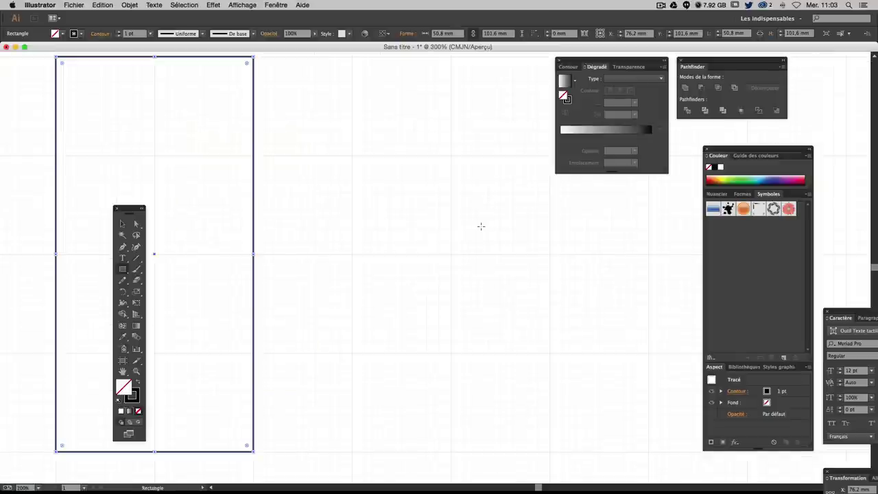
pyautogui.moveTo(320, 215); pyautogui.dragTo(541, 231)
pyautogui.moveTo(433, 223); pyautogui.dragTo(337, 224)
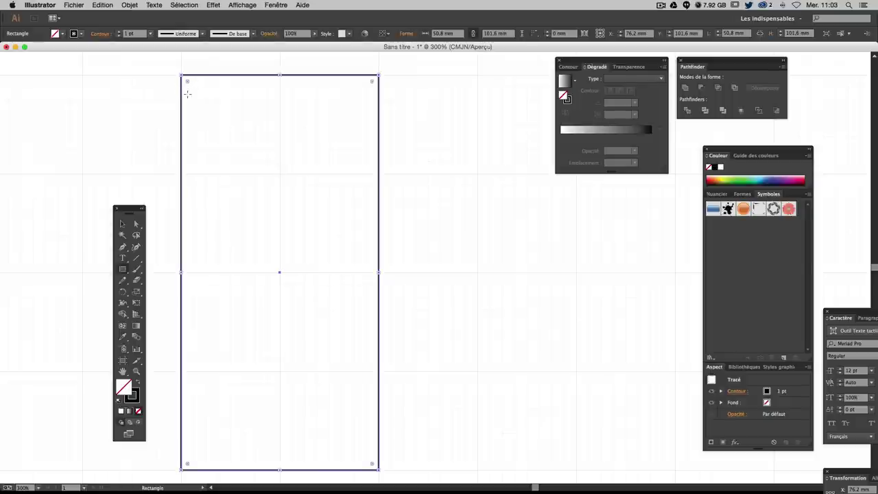
pyautogui.moveTo(205, 99); pyautogui.dragTo(241, 133)
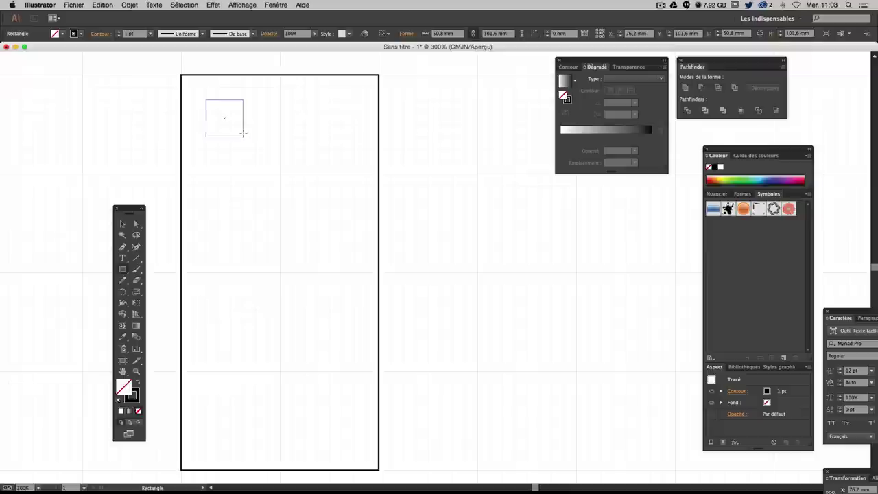
# - Finish the window at 9.525 × 12.7 mm and duplicate it twice to the right
pyautogui.moveTo(243, 142); pyautogui.dragTo(242, 145)
pyautogui.moveTo(242, 145); pyautogui.dragTo(243, 144)
pyautogui.click(123, 224)
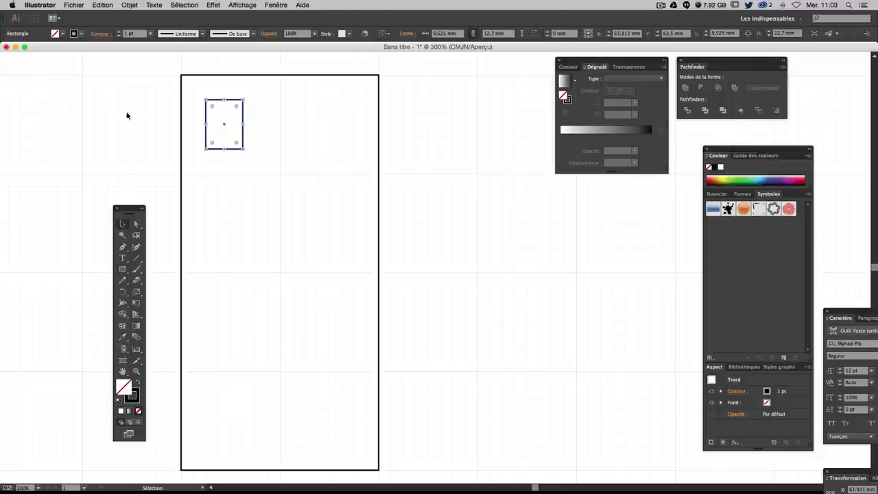
pyautogui.click(127, 115)
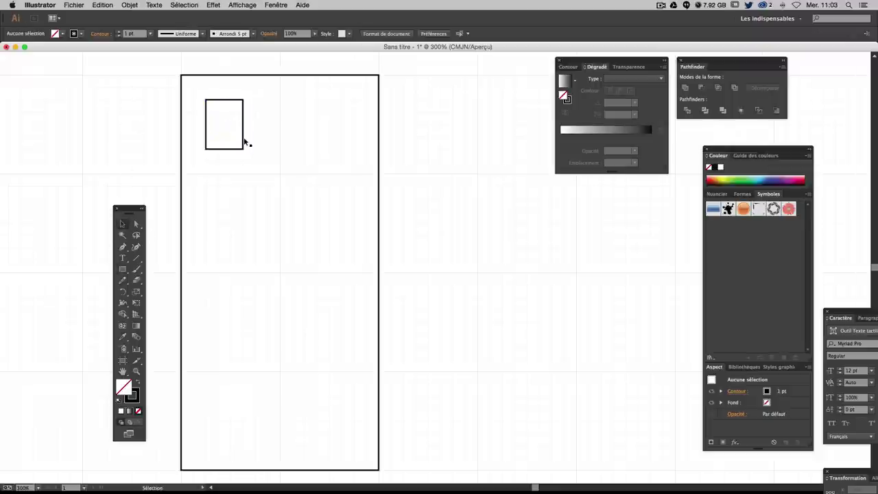
pyautogui.moveTo(242, 142); pyautogui.dragTo(296, 145)
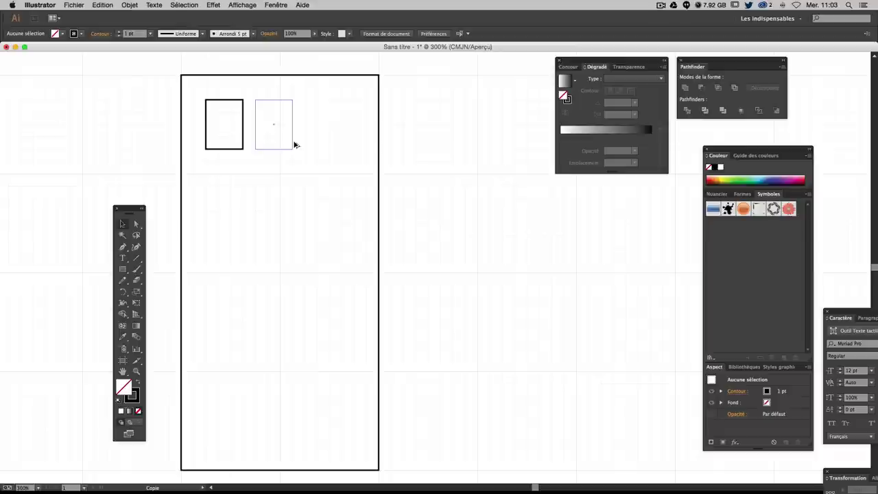
pyautogui.moveTo(295, 144); pyautogui.dragTo(363, 129)
pyautogui.click(415, 143)
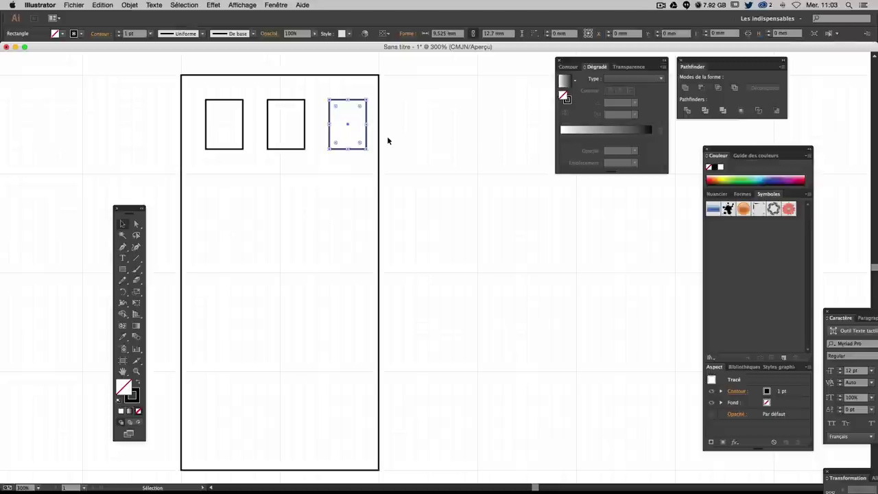
pyautogui.click(416, 169)
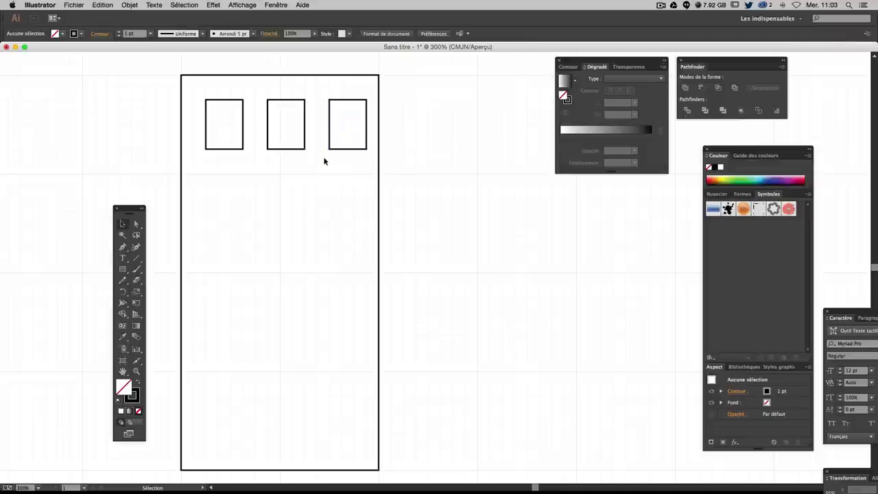
# - Widen the building rectangle to about 59 mm and check the three-window row
pyautogui.click(378, 130)
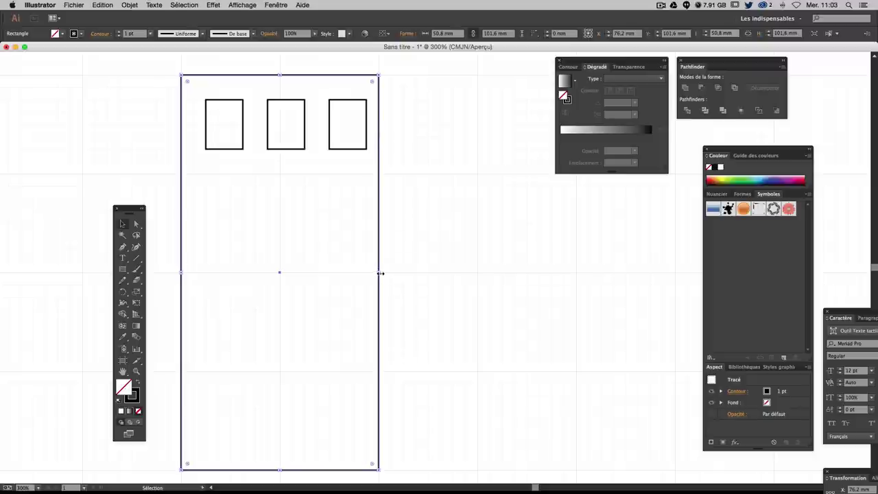
pyautogui.moveTo(380, 273); pyautogui.dragTo(391, 273)
pyautogui.click(385, 176)
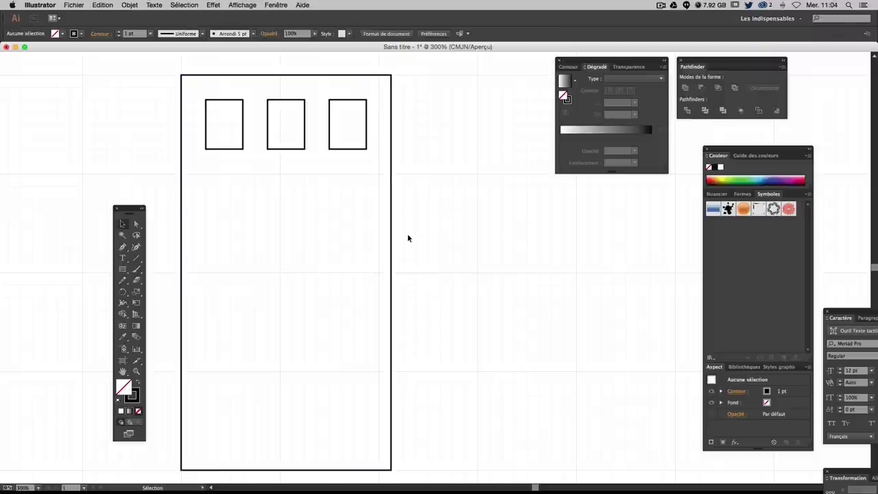
pyautogui.click(241, 149)
pyautogui.keyDown('shift'); pyautogui.click(304, 149); pyautogui.keyUp('shift')
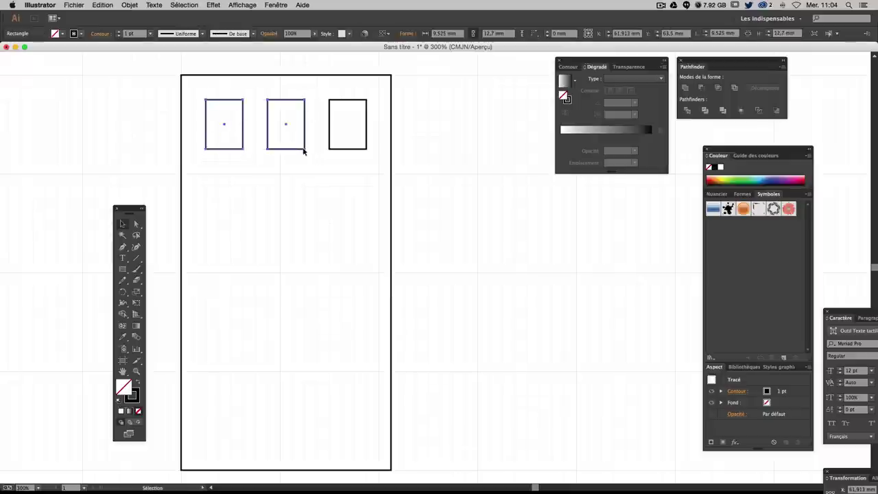
pyautogui.keyDown('shift'); pyautogui.click(337, 149); pyautogui.keyUp('shift')
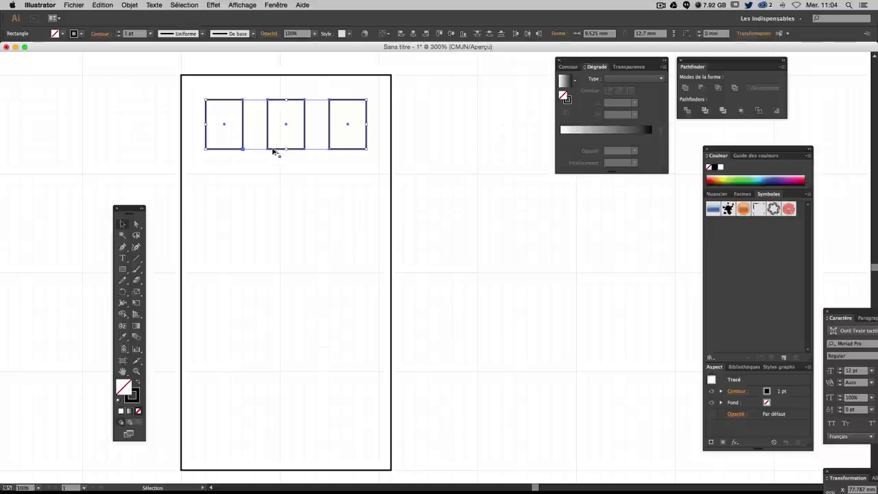
pyautogui.click(275, 173)
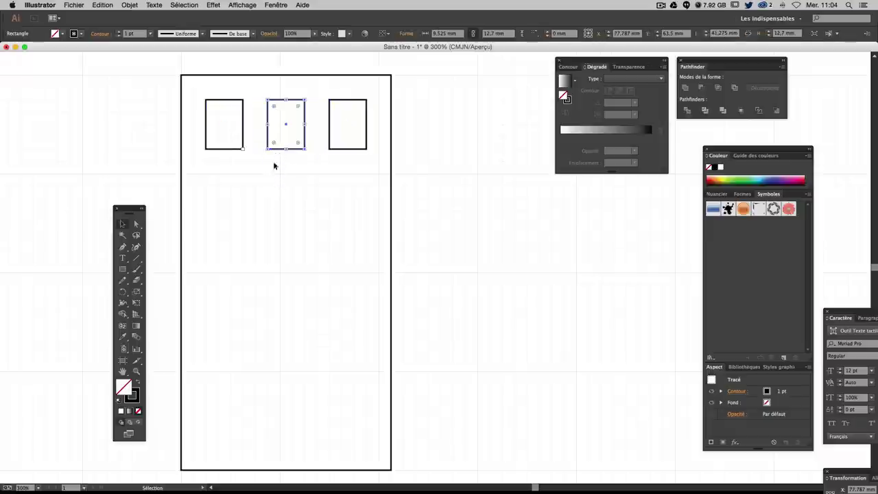
# - Copy the three-window row downward three times, giving twelve windows in four rows
pyautogui.moveTo(229, 132); pyautogui.dragTo(352, 137)
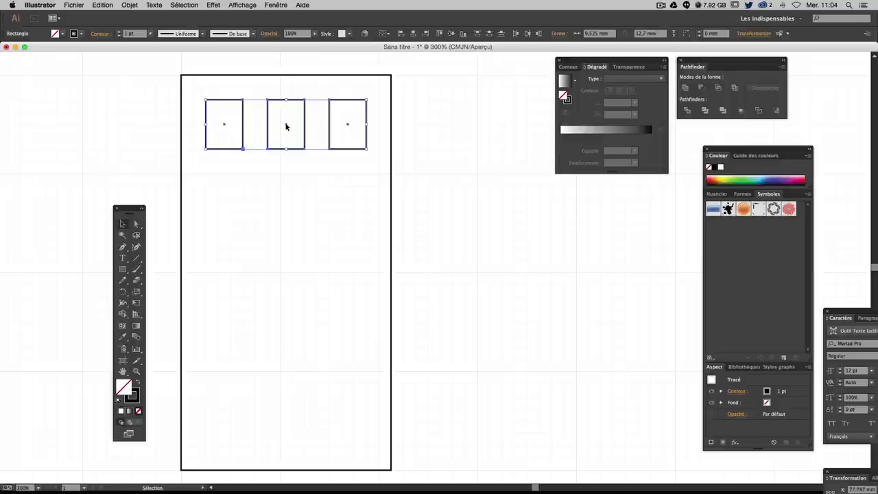
pyautogui.moveTo(286, 126); pyautogui.dragTo(288, 191)
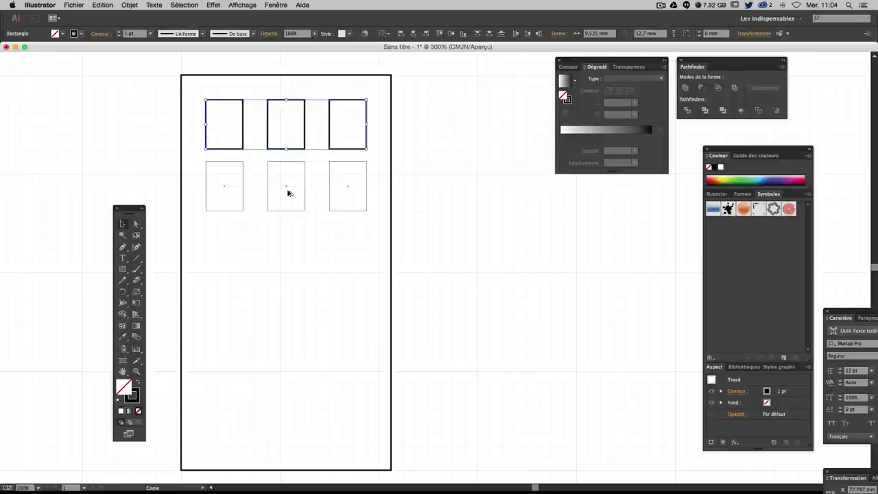
pyautogui.moveTo(288, 193); pyautogui.dragTo(293, 144)
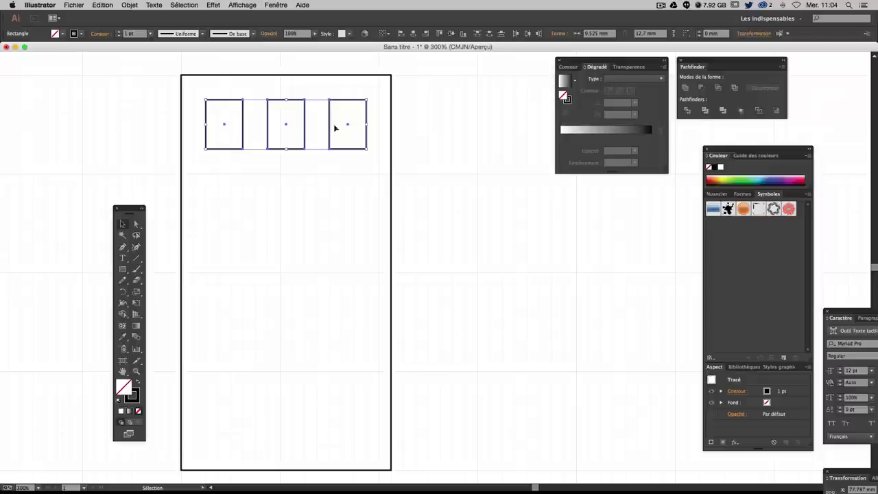
pyautogui.moveTo(286, 125); pyautogui.dragTo(291, 203)
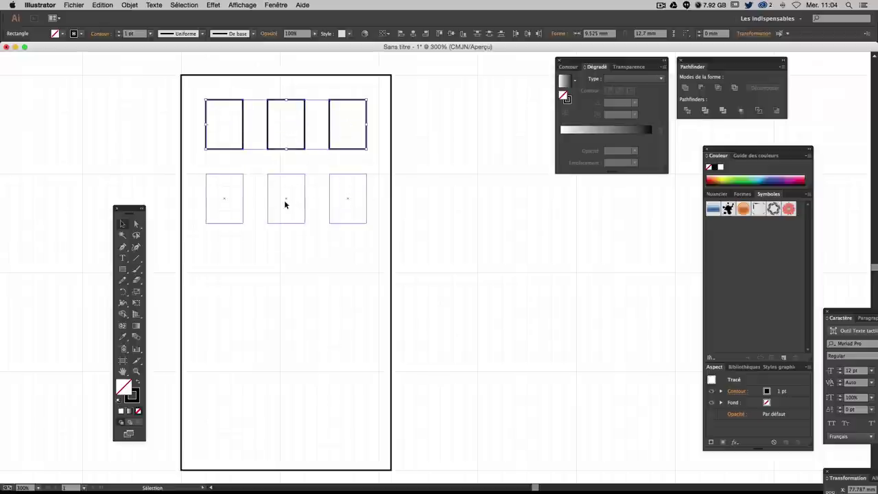
pyautogui.moveTo(291, 203); pyautogui.dragTo(287, 203)
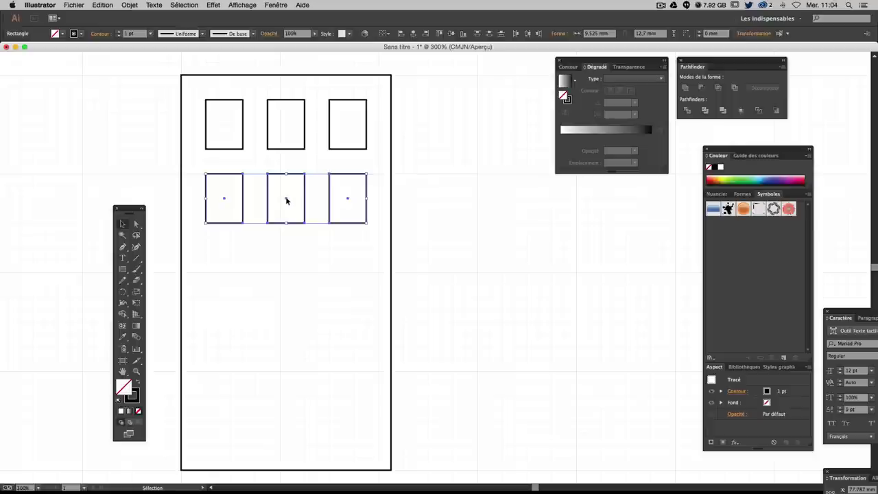
pyautogui.moveTo(287, 200); pyautogui.dragTo(286, 275)
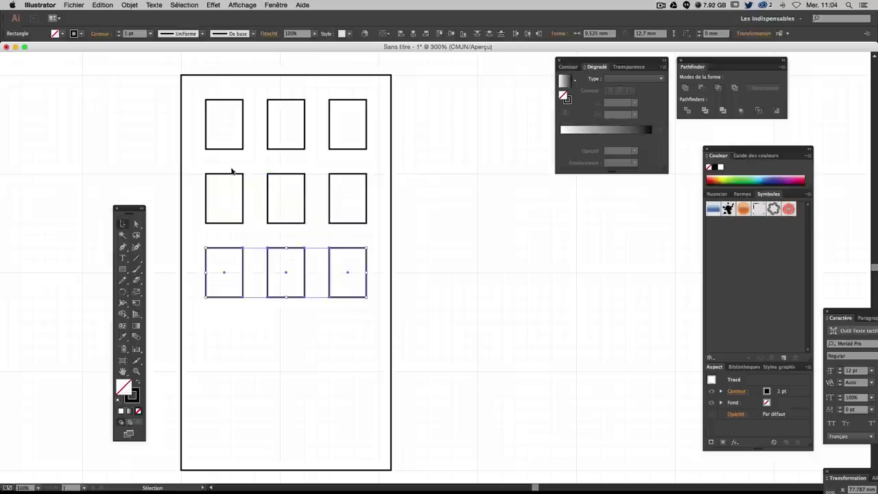
pyautogui.moveTo(286, 274); pyautogui.dragTo(288, 347)
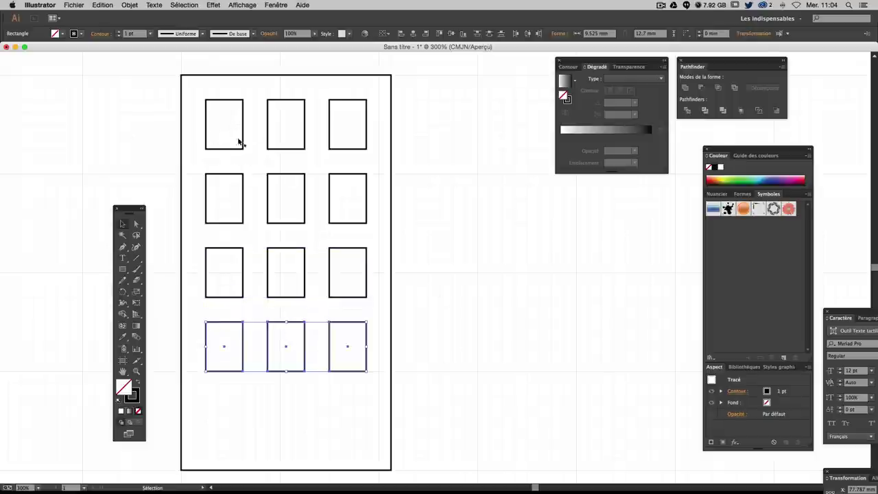
pyautogui.click(518, 298)
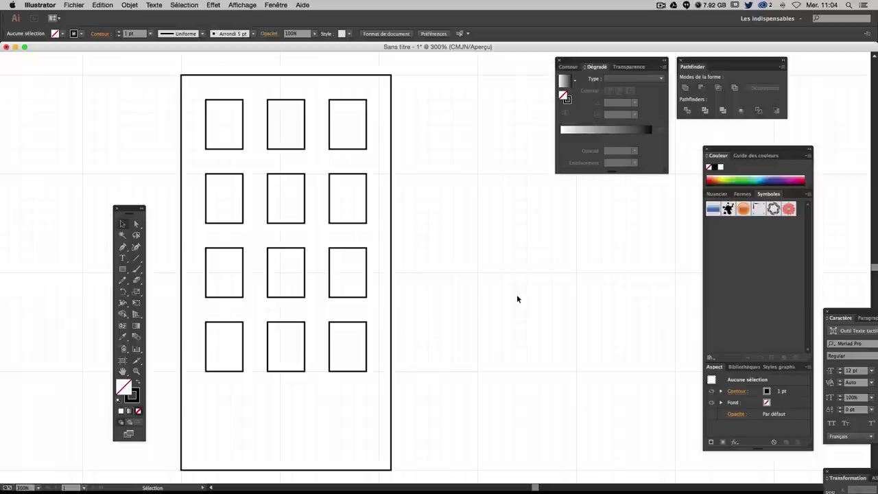
pyautogui.press('m')
pyautogui.click(124, 223)
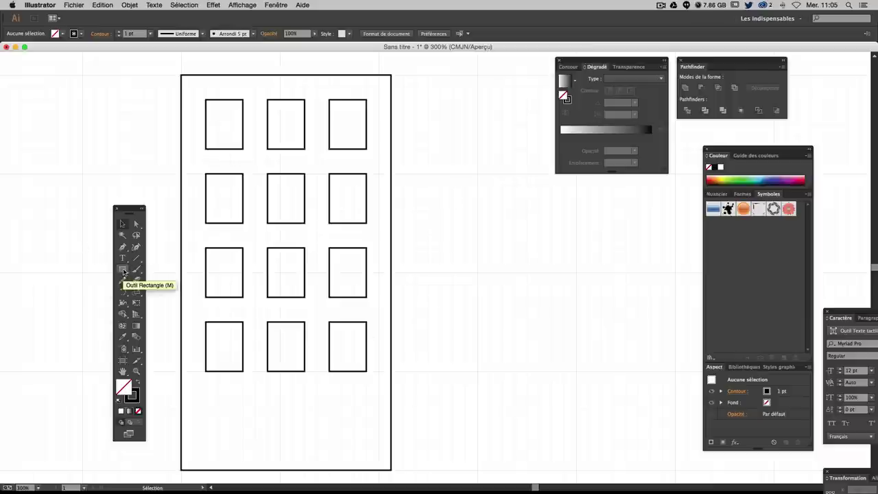
# - Draw a 19.05 × 22.225 mm rectangle to the right of the building
pyautogui.click(124, 269)
pyautogui.moveTo(466, 211); pyautogui.dragTo(539, 296)
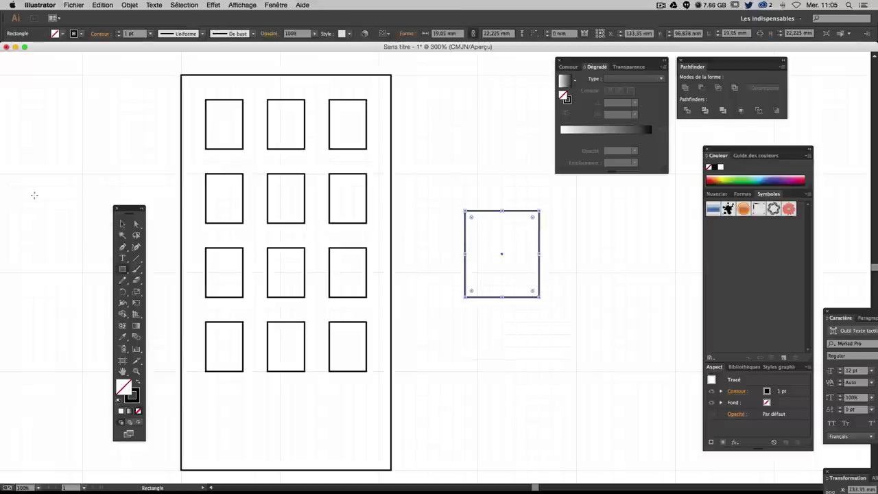
pyautogui.click(122, 223)
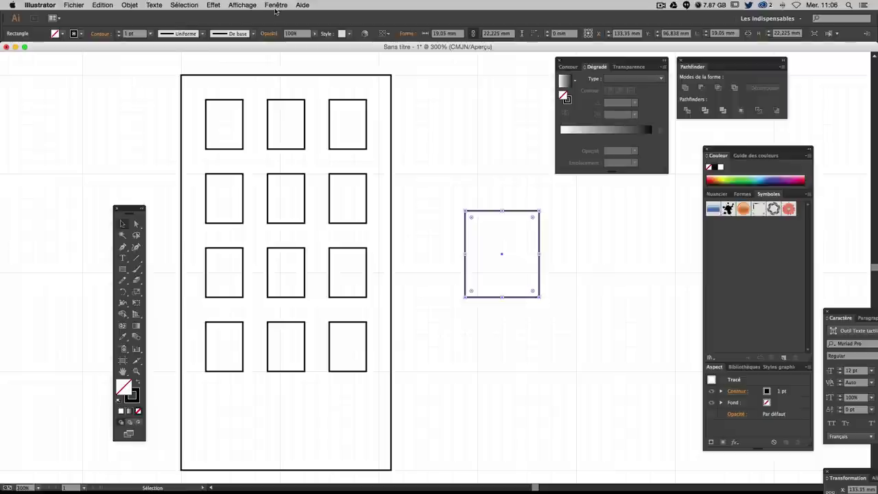
pyautogui.click(275, 7)
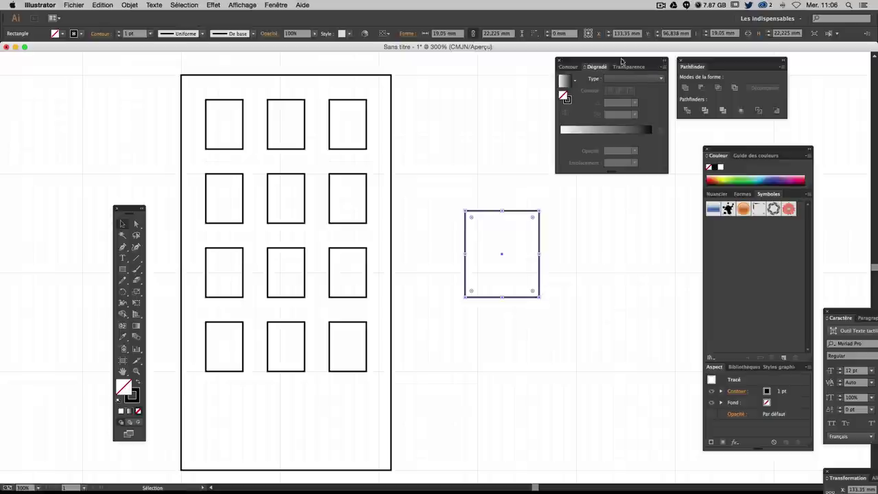
# - Give the new rectangle a white-to-black linear gradient at 0° and select its starting stop
pyautogui.click(637, 80)
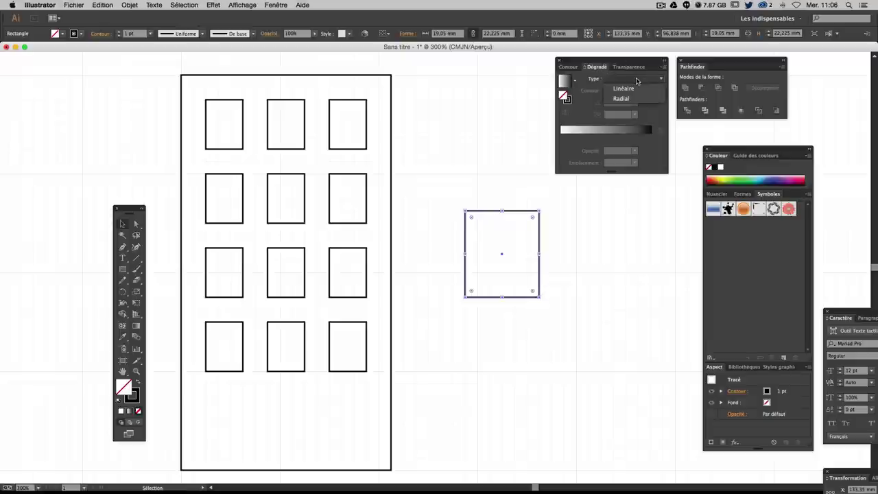
pyautogui.click(631, 88)
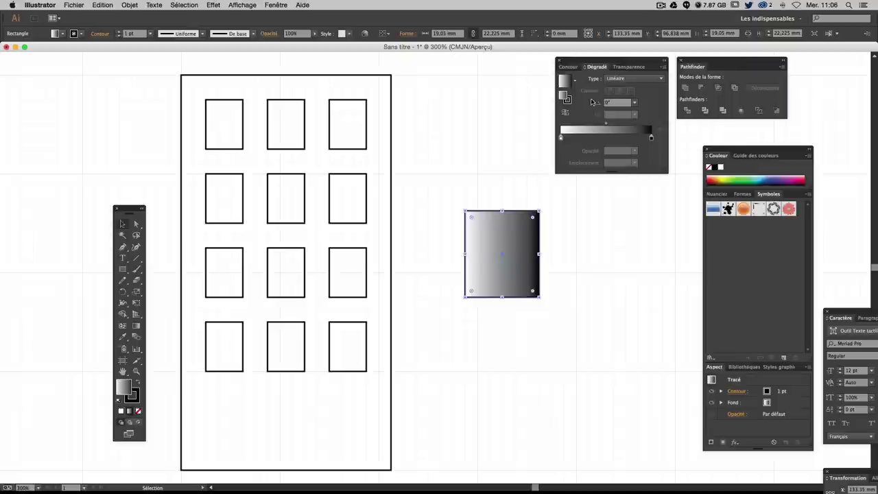
pyautogui.click(665, 66)
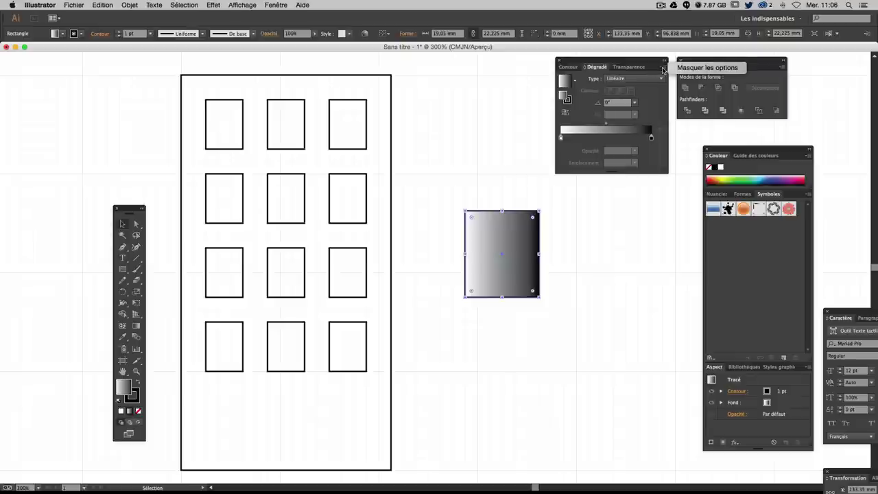
pyautogui.click(675, 68)
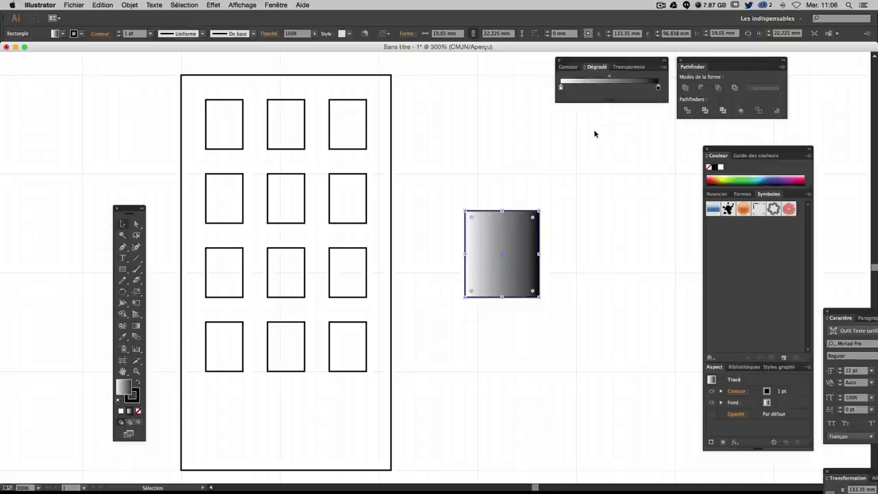
pyautogui.click(663, 68)
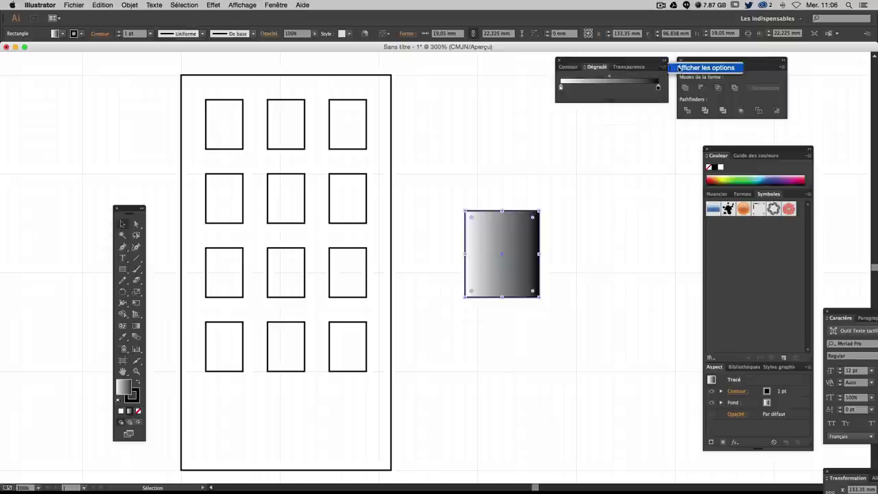
pyautogui.click(698, 68)
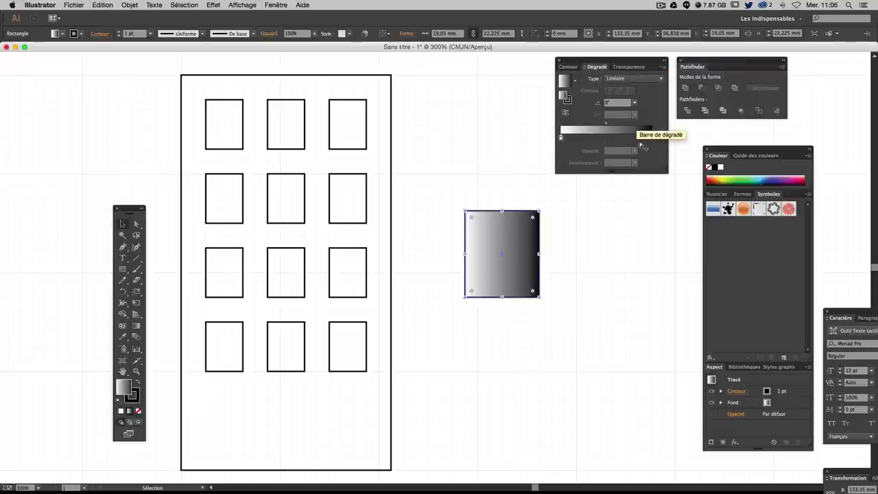
pyautogui.click(561, 139)
pyautogui.doubleClick(561, 139)
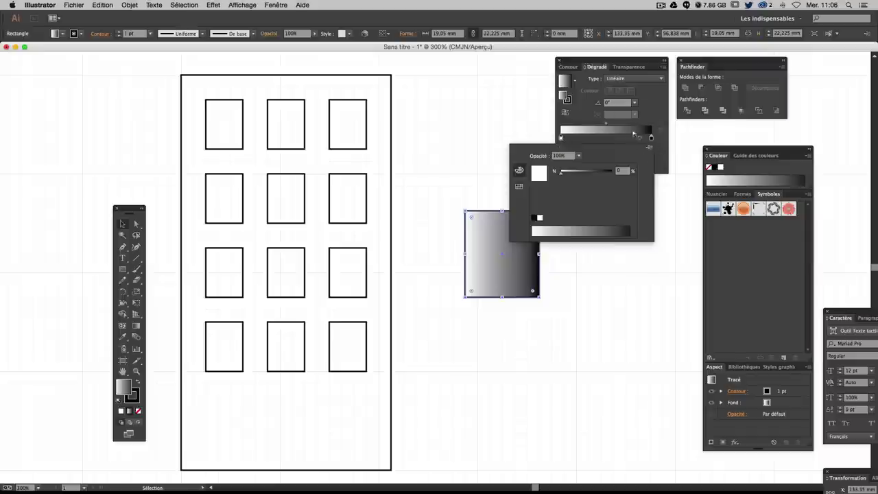
# - Switch the starting gradient stop to RGB and pick a blue colour for it
pyautogui.click(649, 147)
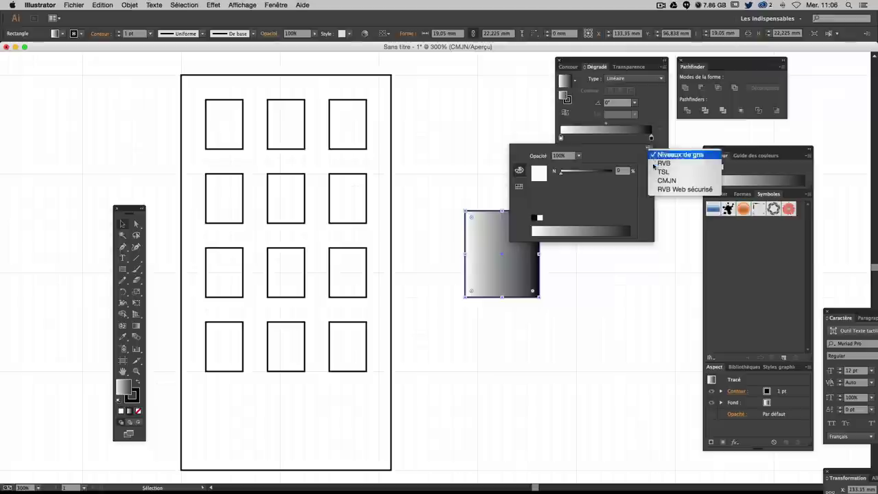
pyautogui.click(649, 148)
pyautogui.click(664, 163)
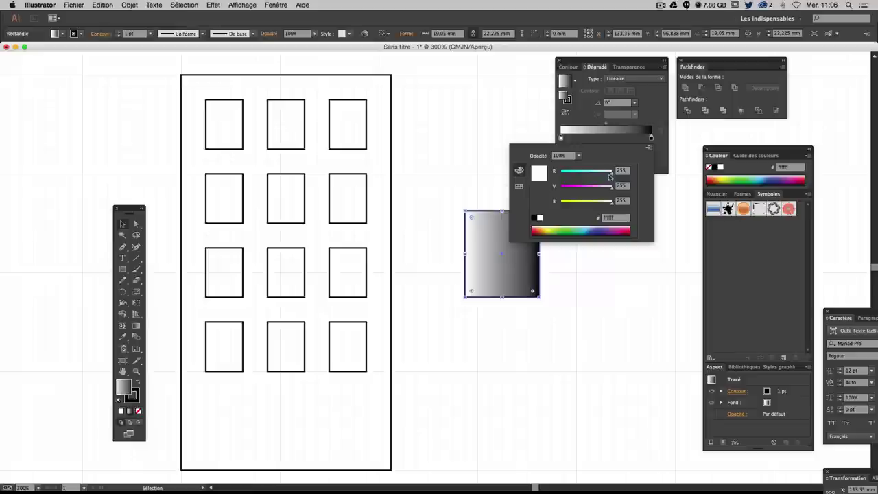
pyautogui.moveTo(612, 171)
pyautogui.mouseDown()
pyautogui.moveTo(575, 172)
pyautogui.moveTo(588, 192)
pyautogui.moveTo(570, 175)
pyautogui.mouseUp()
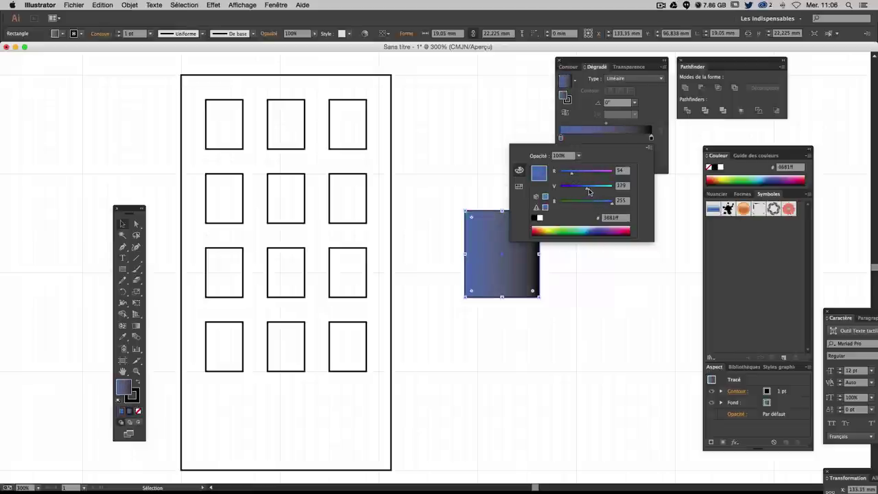
pyautogui.moveTo(572, 174); pyautogui.dragTo(595, 189)
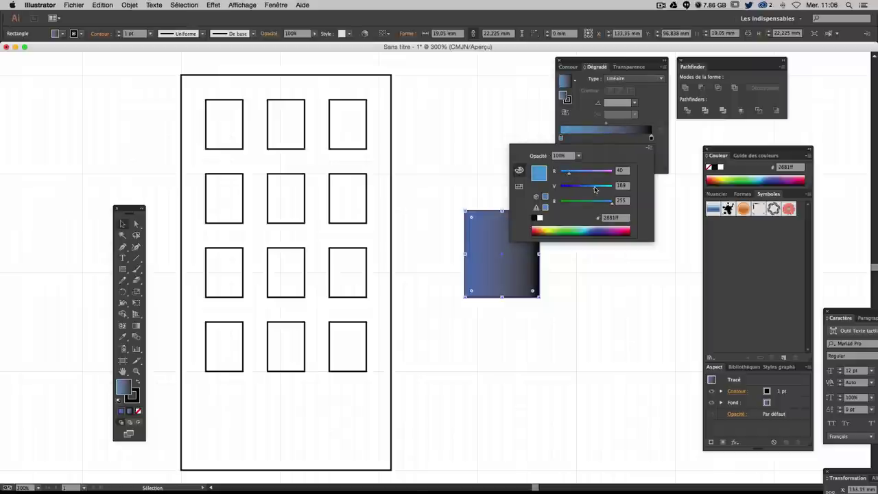
# - Set the end gradient stop to dark blue 003ca5 in RGB
pyautogui.click(649, 147)
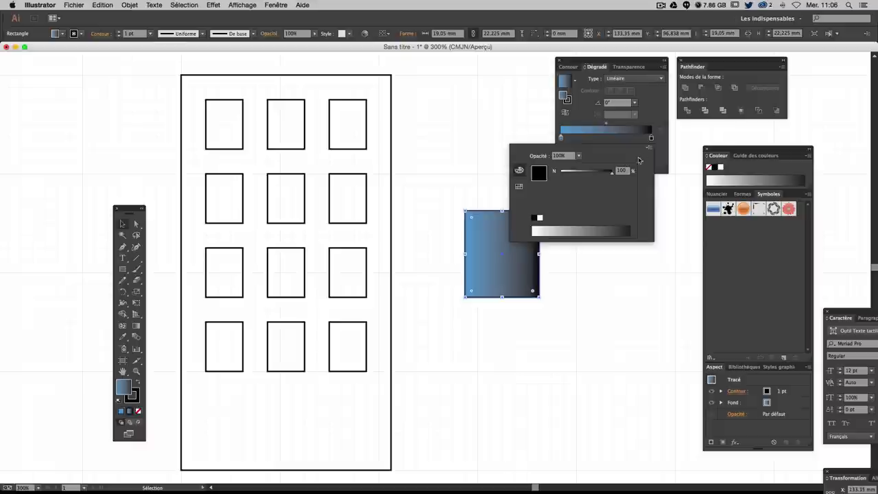
pyautogui.click(650, 148)
pyautogui.click(651, 164)
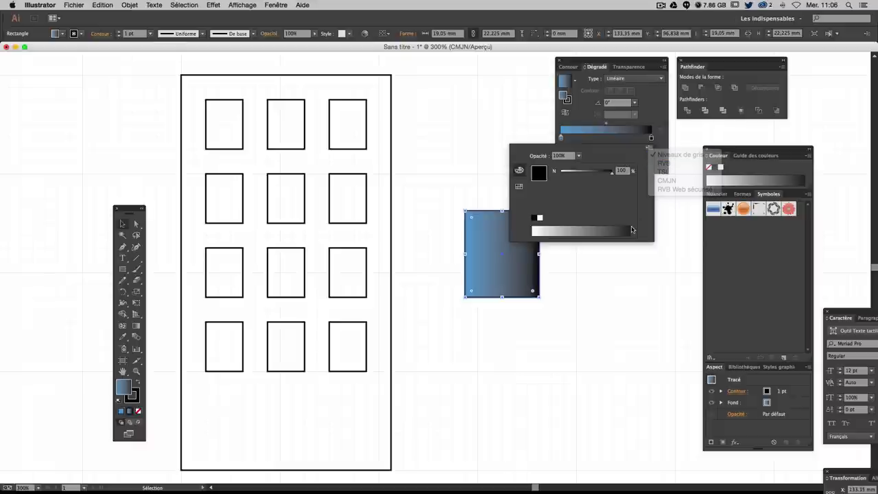
pyautogui.moveTo(563, 203); pyautogui.dragTo(579, 204)
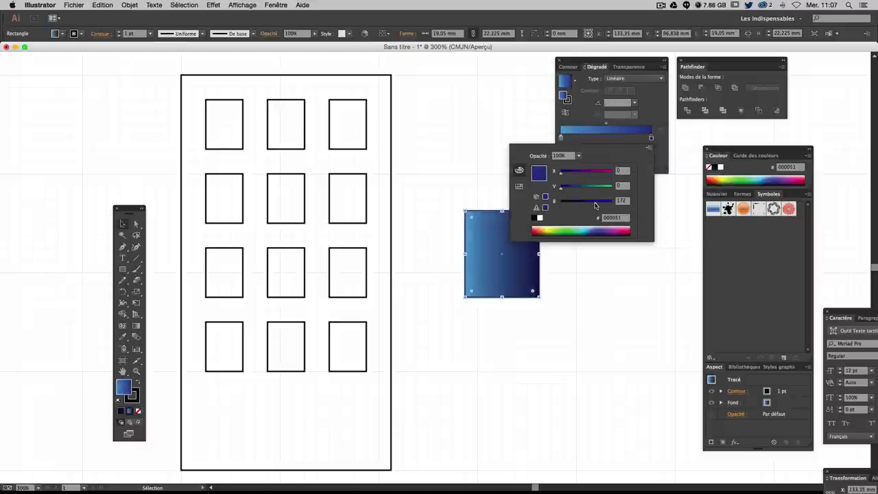
pyautogui.moveTo(587, 204)
pyautogui.mouseDown()
pyautogui.moveTo(594, 204)
pyautogui.moveTo(573, 191)
pyautogui.mouseUp()
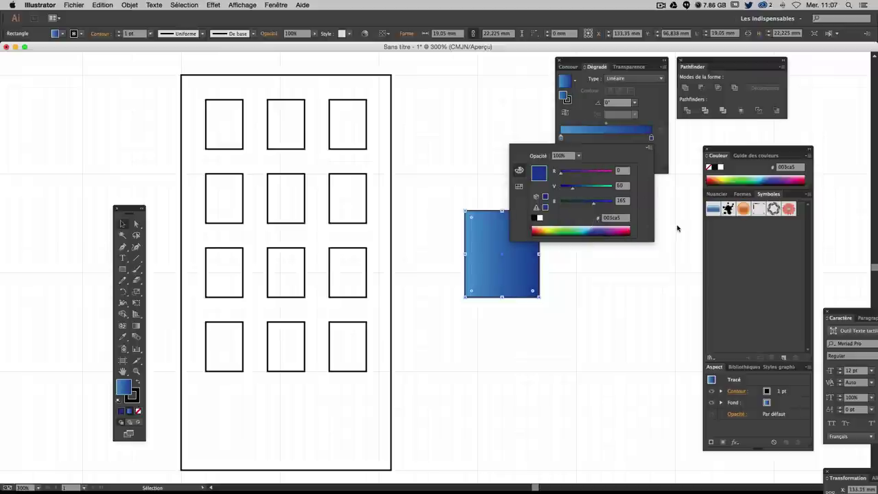
pyautogui.click(601, 218)
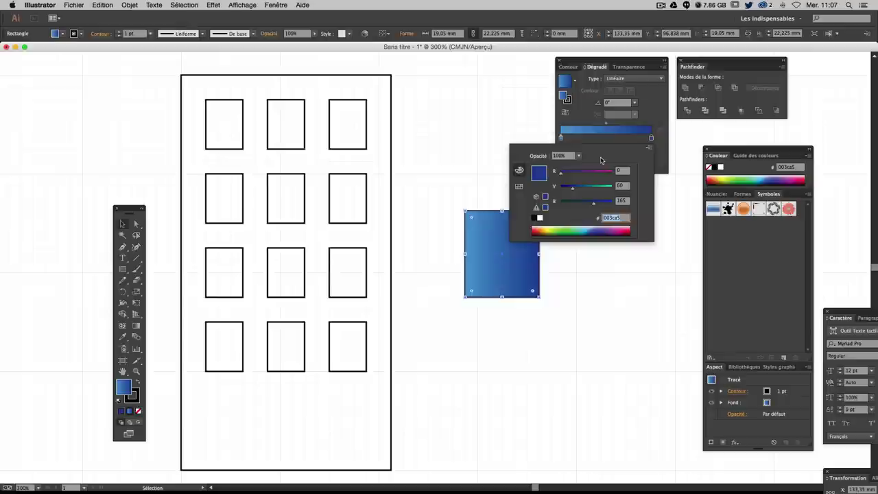
pyautogui.press('Tab')
pyautogui.press('Tab')
pyautogui.press('Tab')
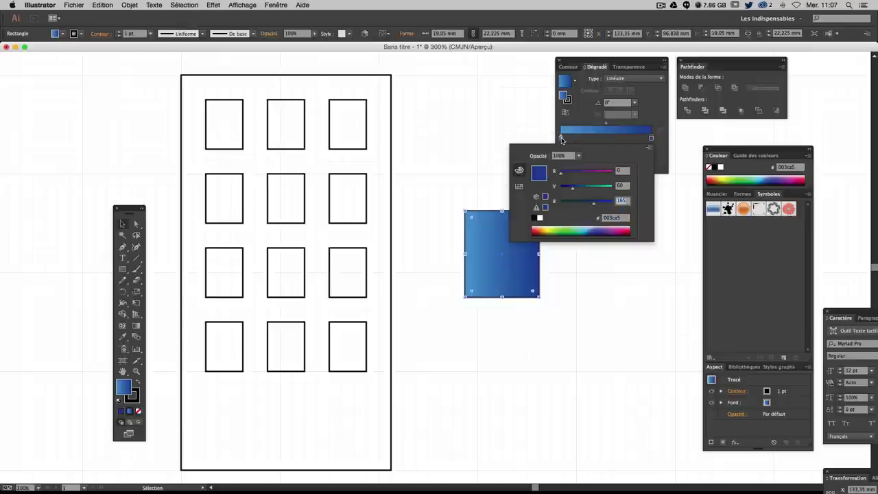
pyautogui.press('Return')
# - Set the starting gradient stop to light blue 539fd4 in RGB
pyautogui.doubleClick(562, 139)
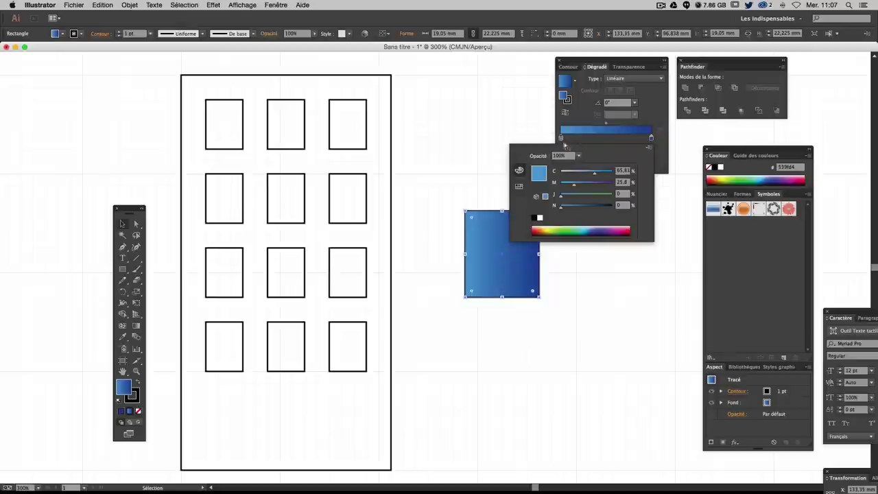
pyautogui.click(650, 150)
pyautogui.click(659, 168)
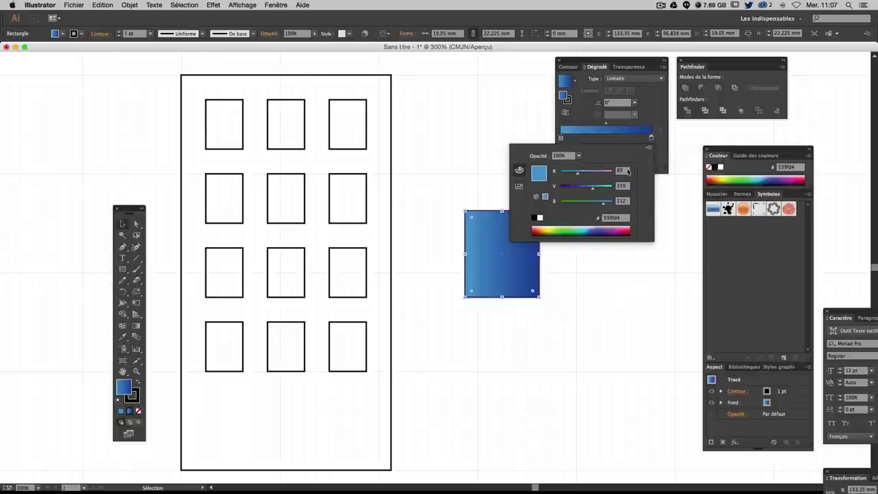
pyautogui.click(622, 171)
pyautogui.press('Tab')
pyautogui.click(627, 201)
pyautogui.click(556, 289)
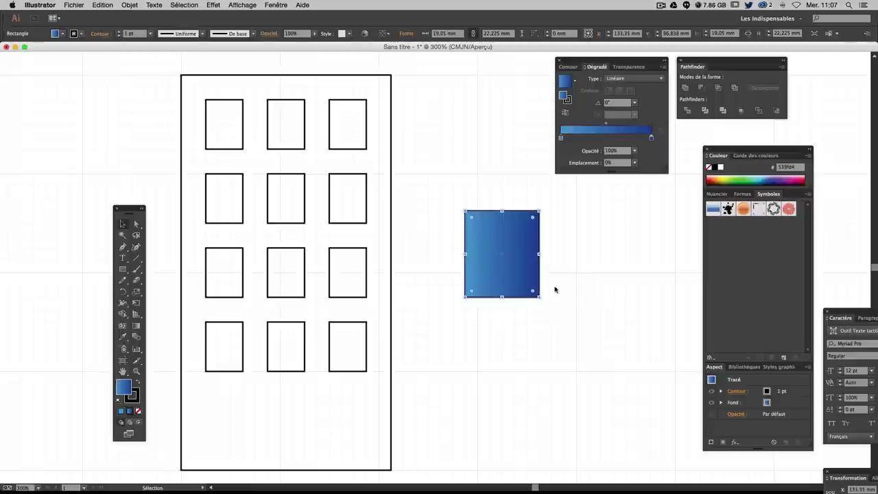
# - Remove the square's stroke and eyedrop its blue gradient onto the tall building rectangle
pyautogui.click(132, 397)
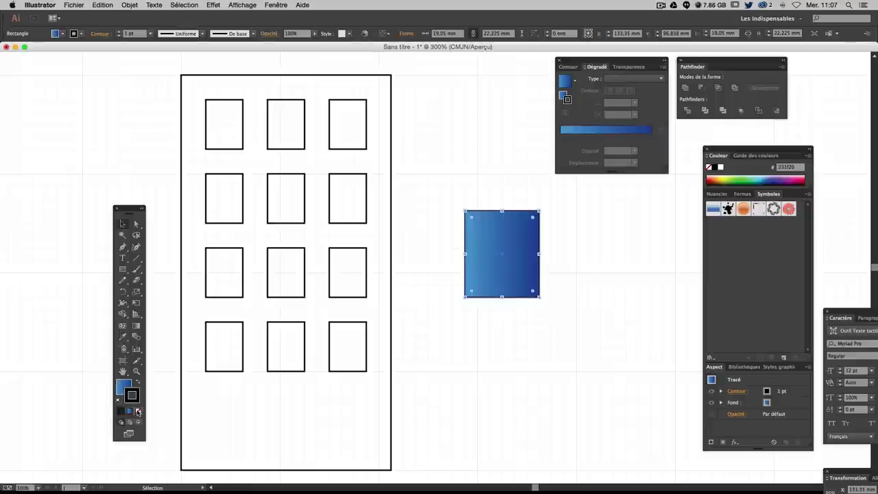
pyautogui.click(603, 338)
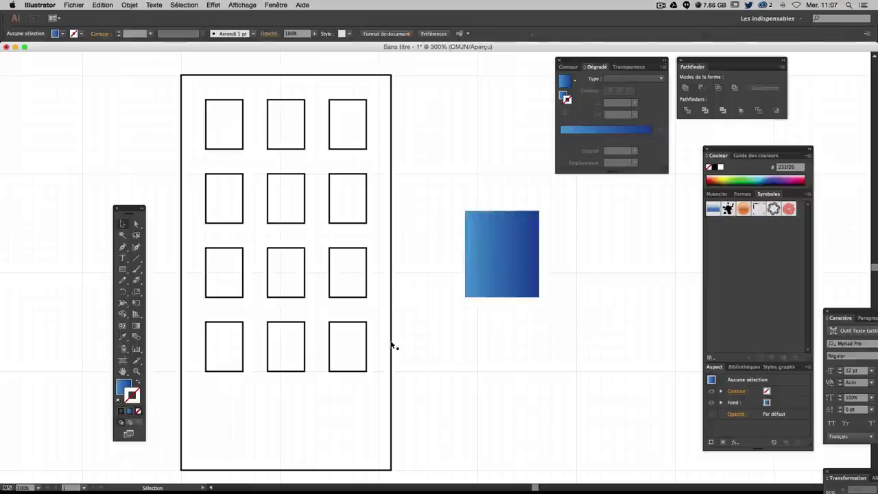
pyautogui.click(391, 347)
pyautogui.click(123, 337)
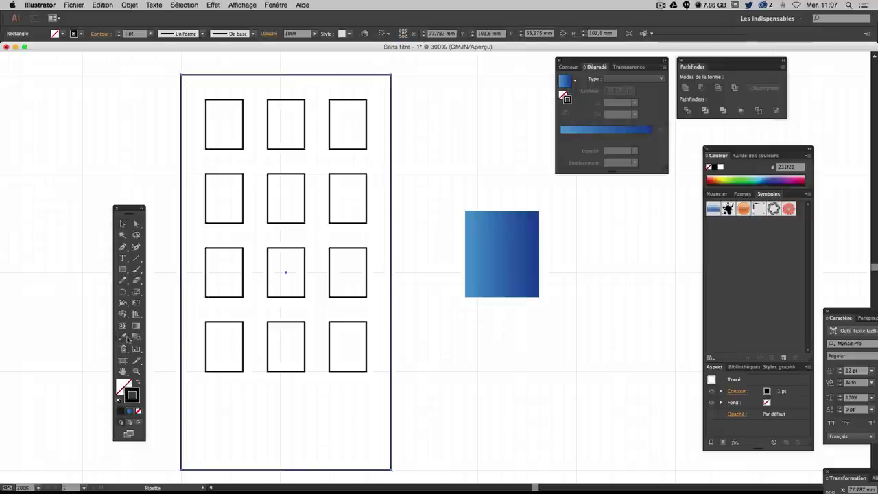
pyautogui.click(496, 235)
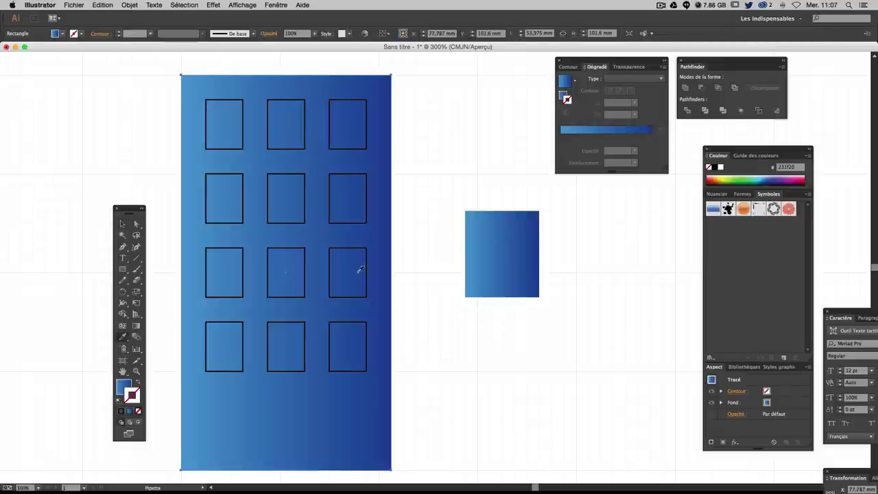
pyautogui.click(122, 224)
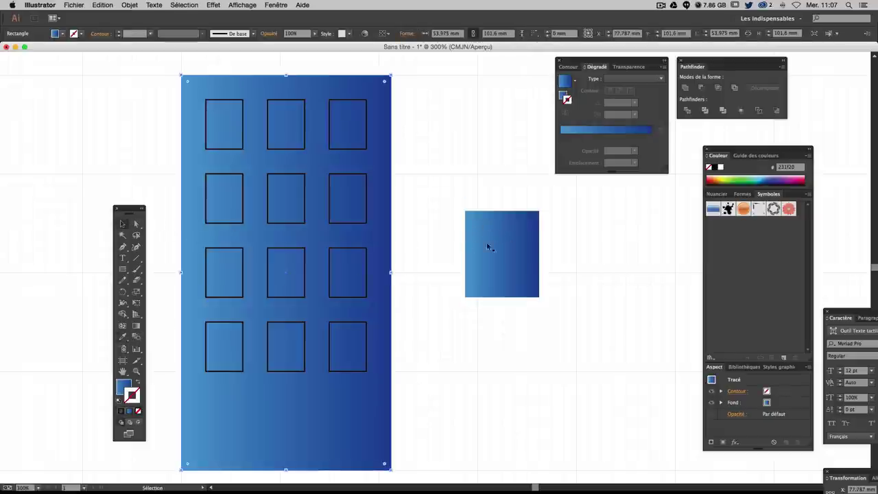
# - Select only the twelve windows and swap fill and stroke so they become solid black
pyautogui.click(393, 178)
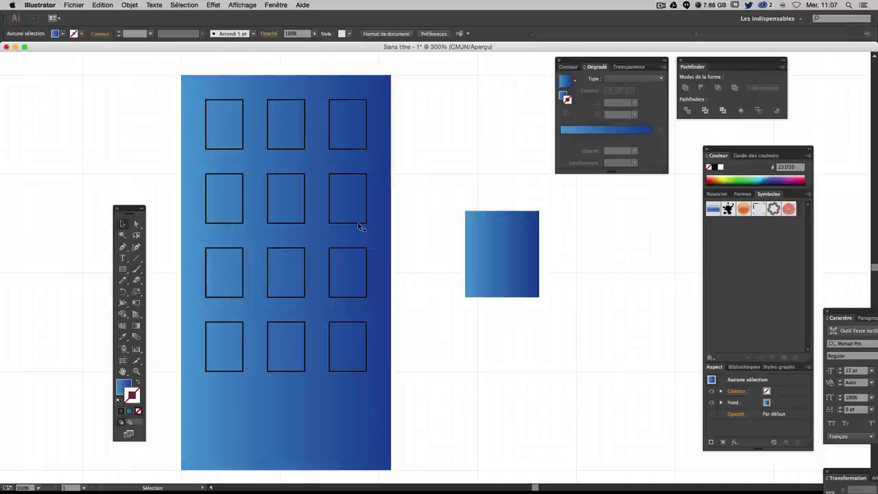
pyautogui.click(237, 150)
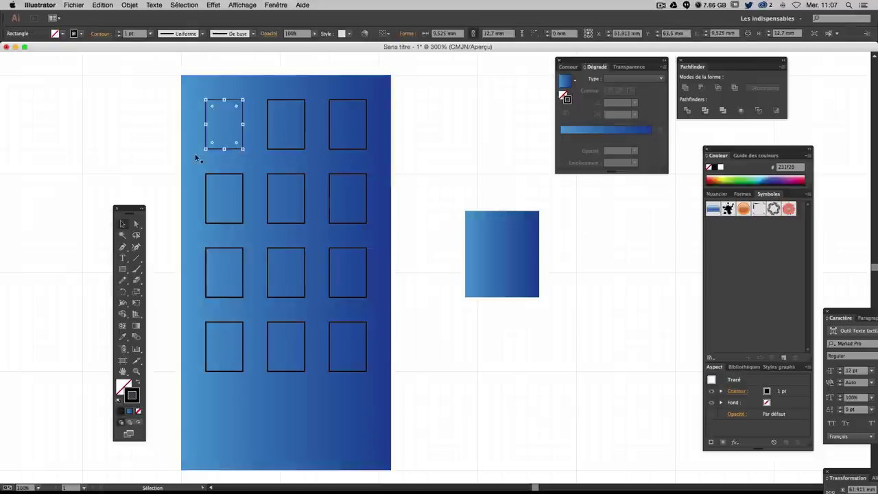
pyautogui.keyDown('shift'); pyautogui.click(281, 149); pyautogui.keyUp('shift')
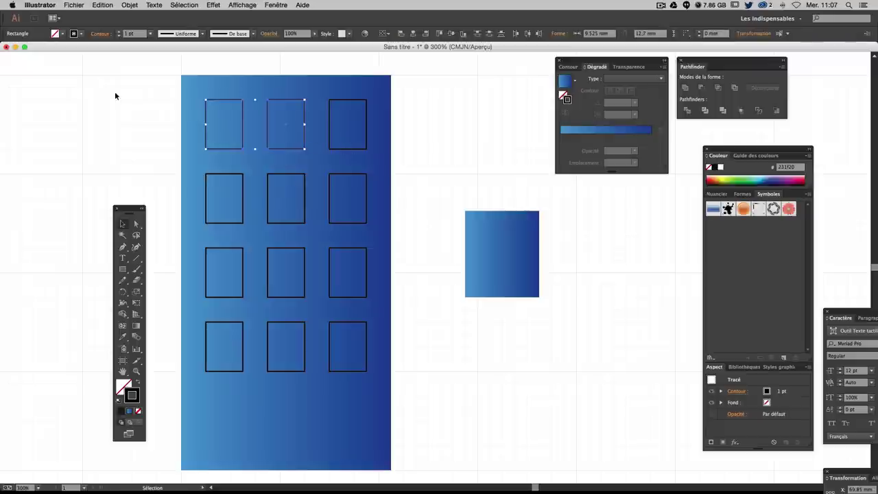
pyautogui.click(147, 102)
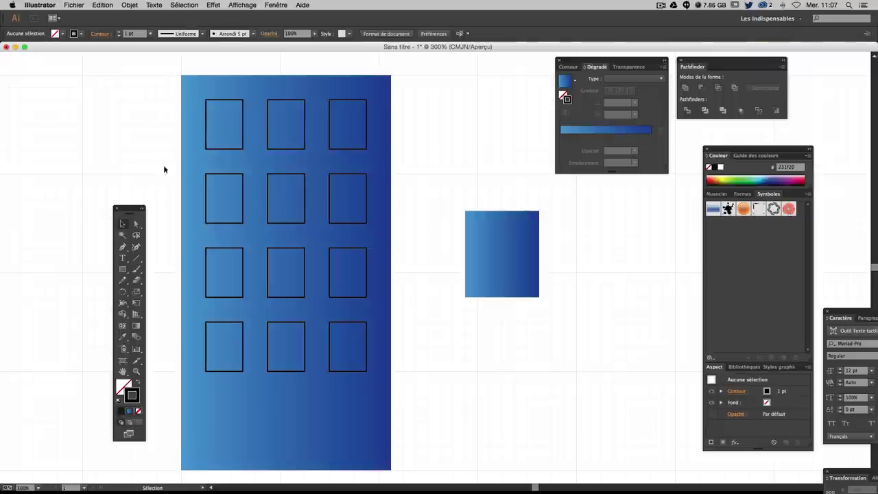
pyautogui.moveTo(195, 77); pyautogui.dragTo(377, 425)
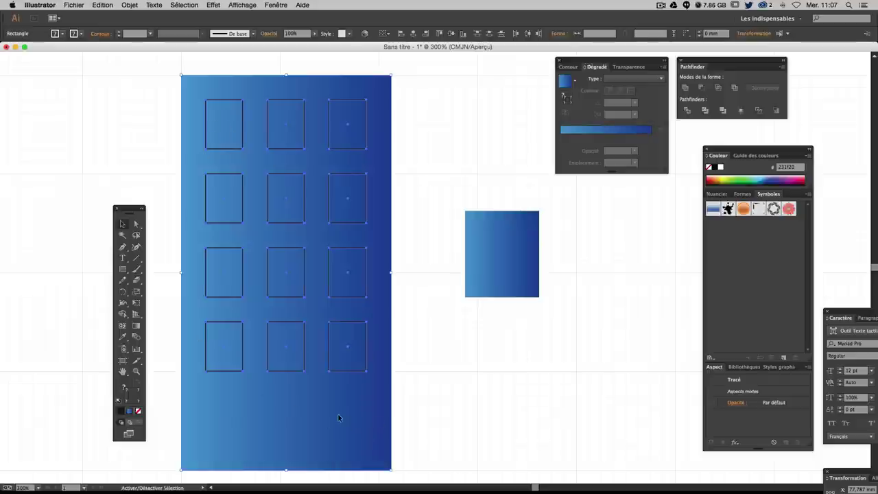
pyautogui.keyDown('shift'); pyautogui.click(338, 416); pyautogui.keyUp('shift')
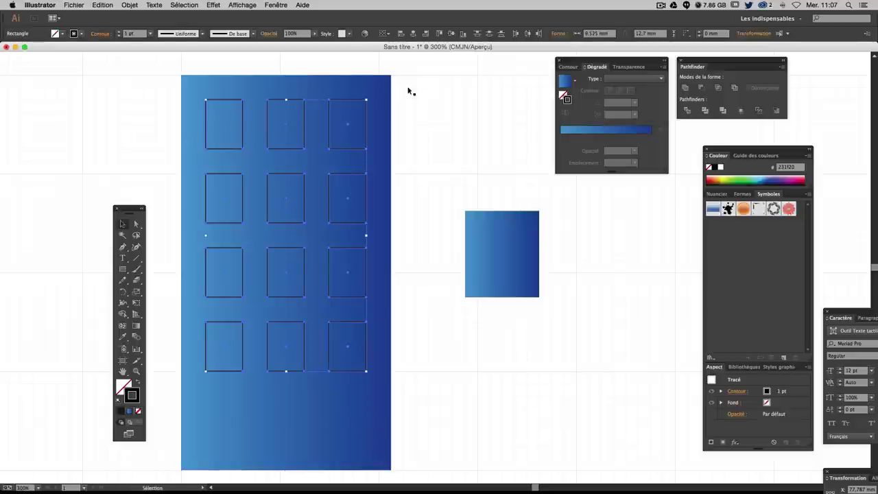
pyautogui.click(138, 384)
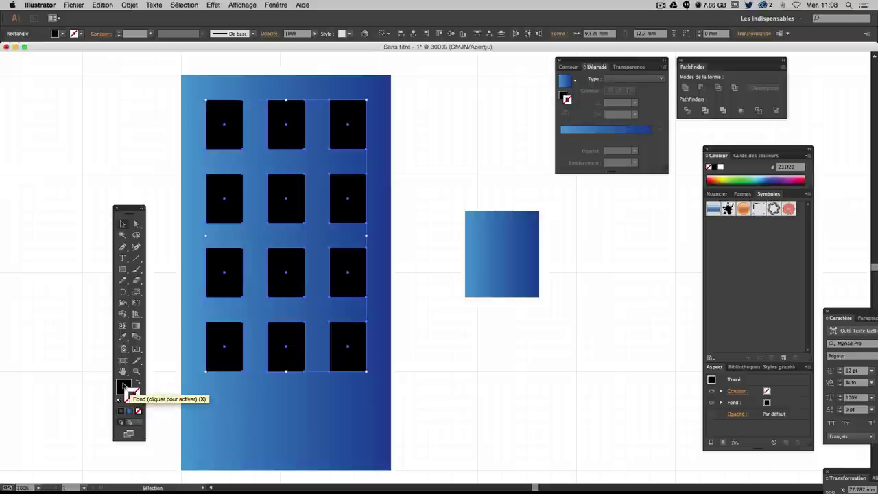
# - Fill the twelve windows with light blue 60aae2 in the Color Picker
pyautogui.click(126, 390)
pyautogui.doubleClick(125, 389)
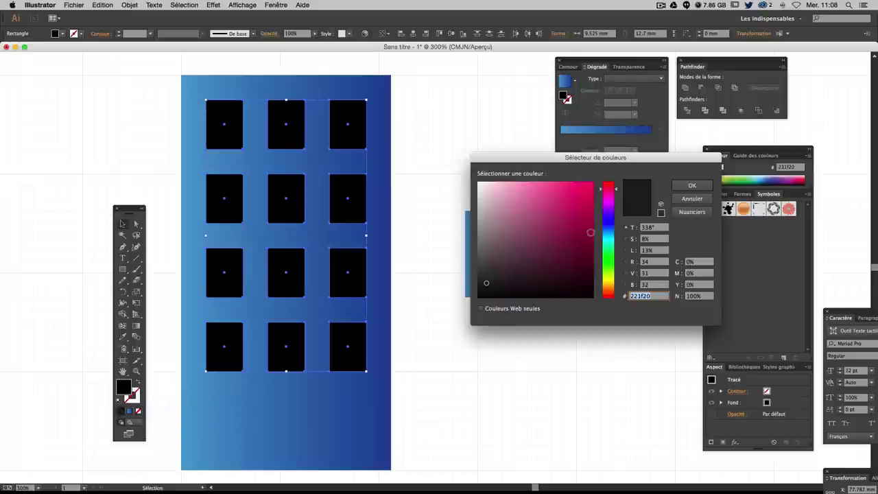
pyautogui.moveTo(604, 238); pyautogui.dragTo(601, 234)
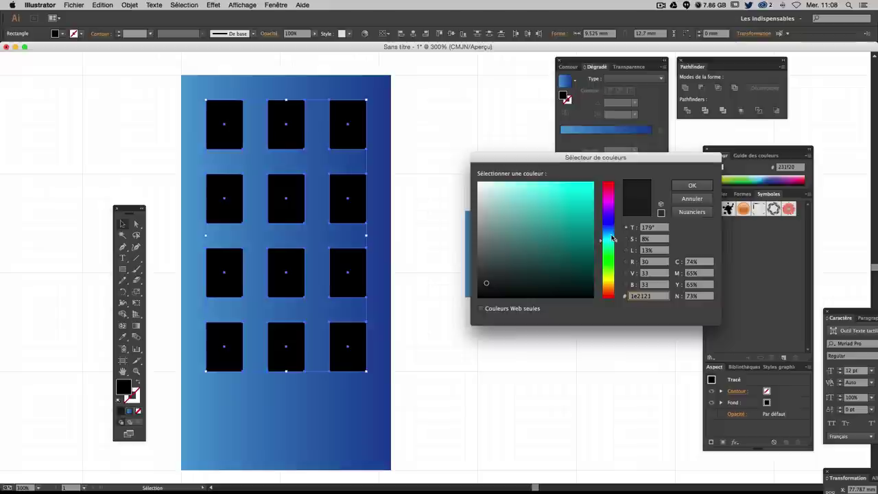
pyautogui.click(545, 194)
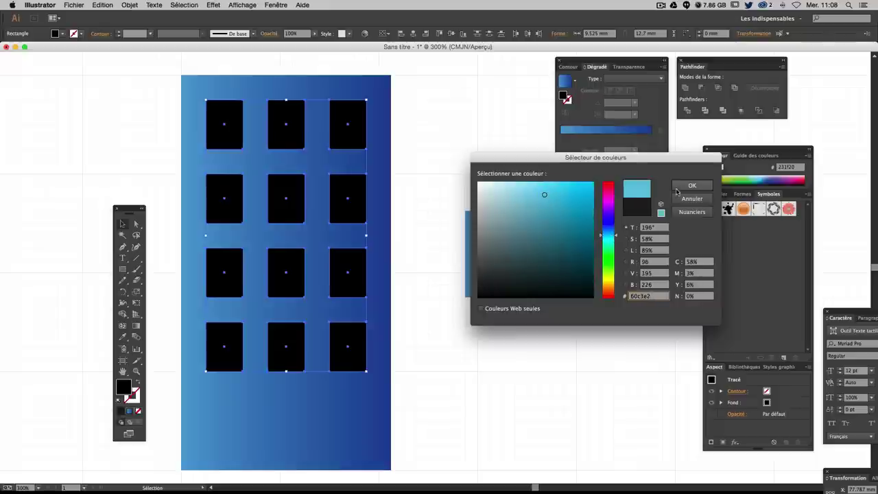
pyautogui.moveTo(609, 235); pyautogui.dragTo(612, 233)
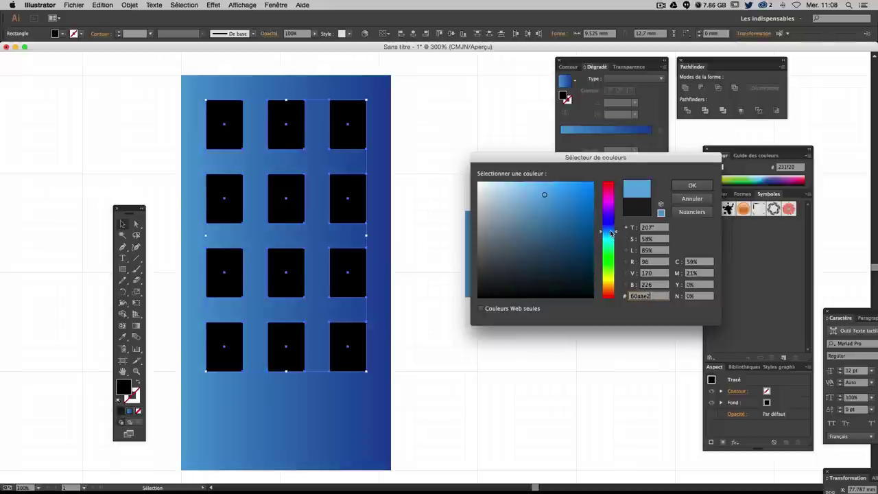
pyautogui.click(680, 185)
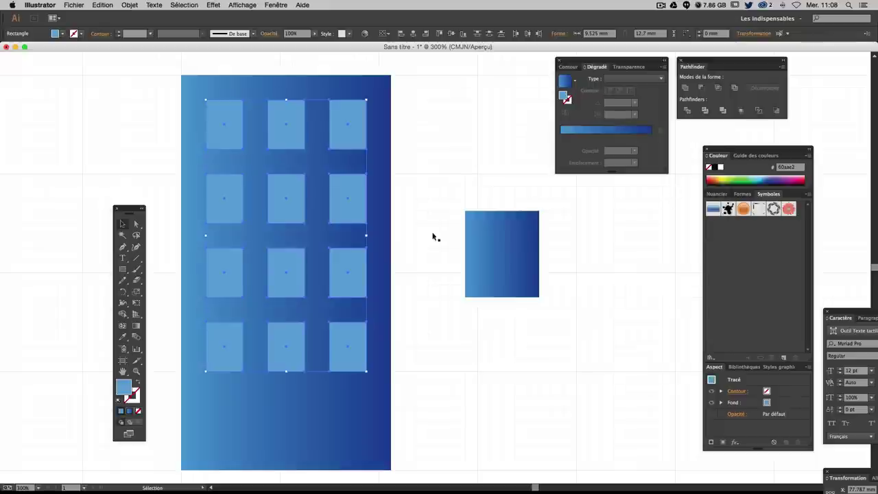
# - Lighten the window fill further to pale sky blue 7bd3ff and deselect
pyautogui.doubleClick(123, 388)
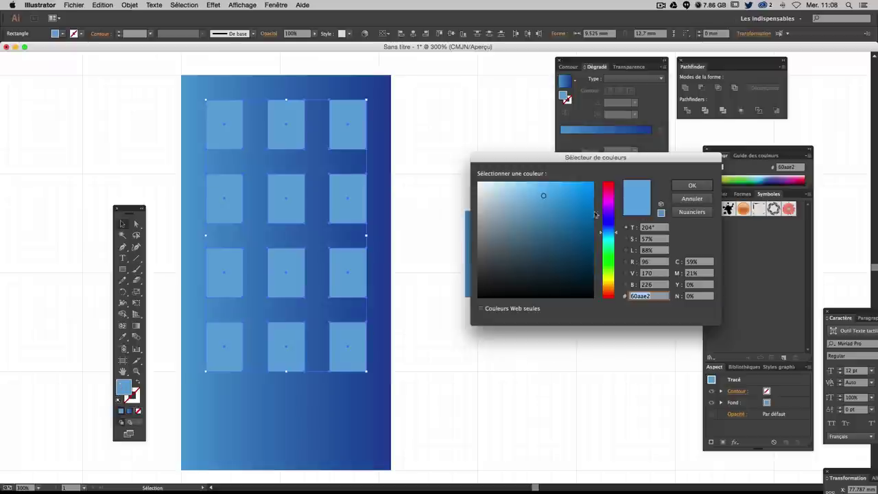
pyautogui.click(545, 191)
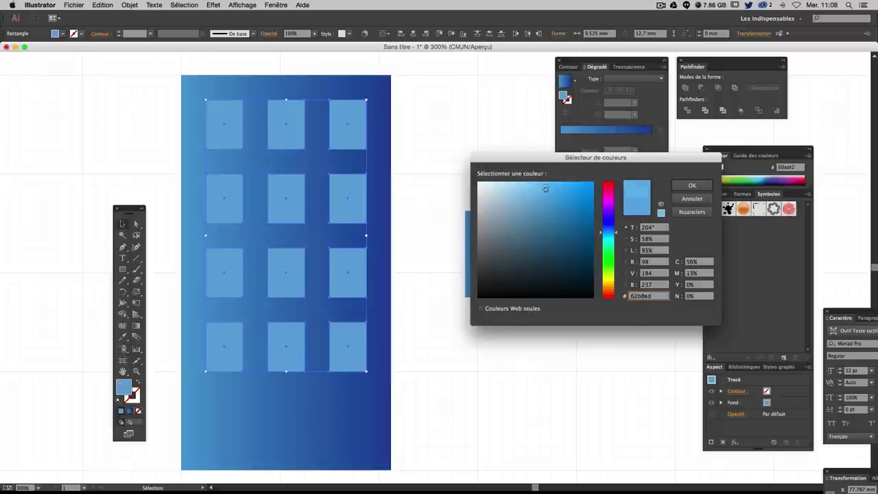
pyautogui.click(692, 186)
pyautogui.doubleClick(124, 389)
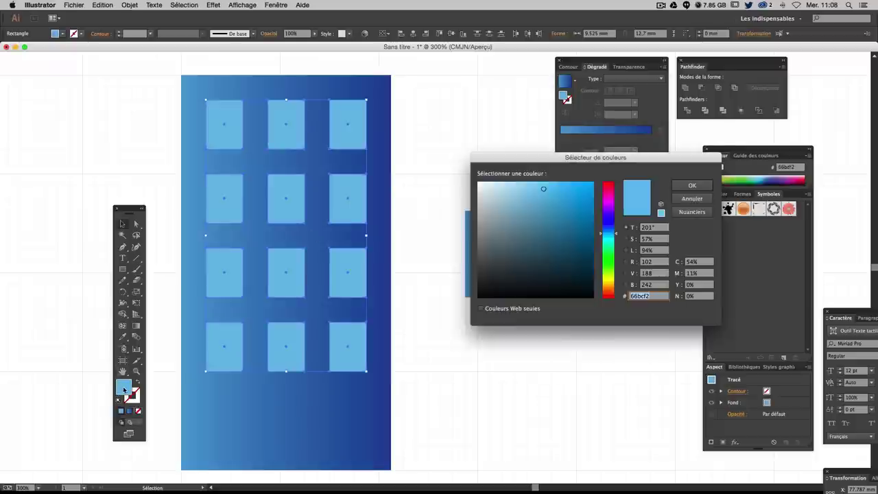
pyautogui.moveTo(544, 190); pyautogui.dragTo(539, 181)
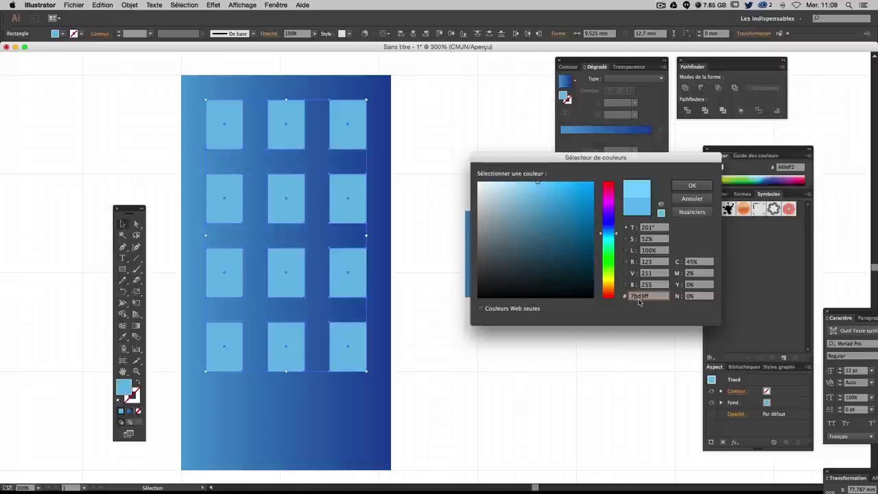
pyautogui.click(692, 185)
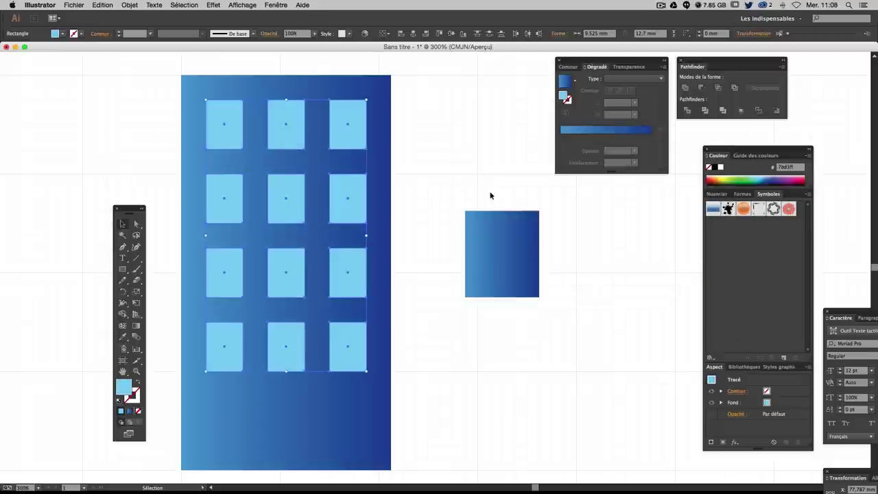
pyautogui.click(426, 195)
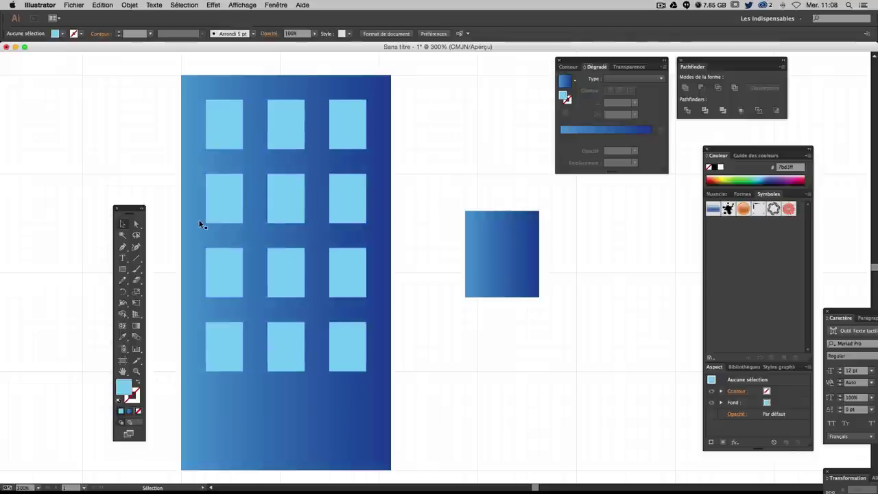
# - Zoom in on the upper windows and set the fill colour to white for the Pen tool
pyautogui.hotkey('ctrl', '+')
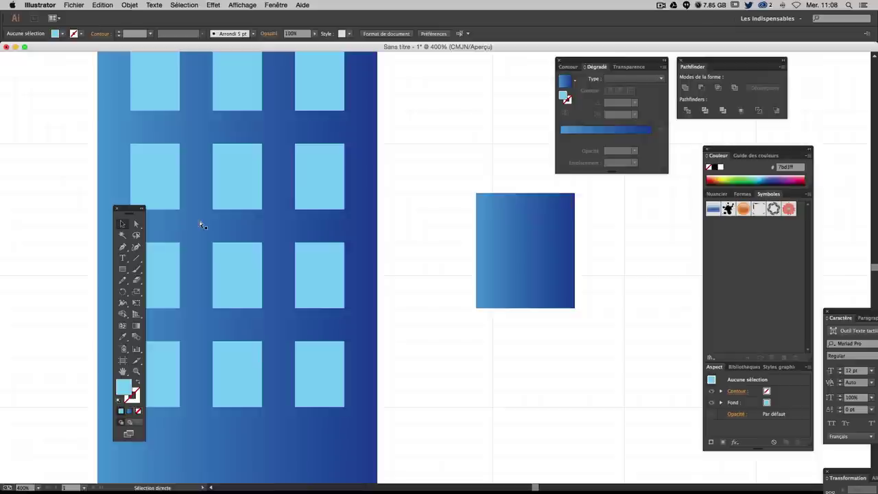
pyautogui.moveTo(199, 220); pyautogui.dragTo(364, 329)
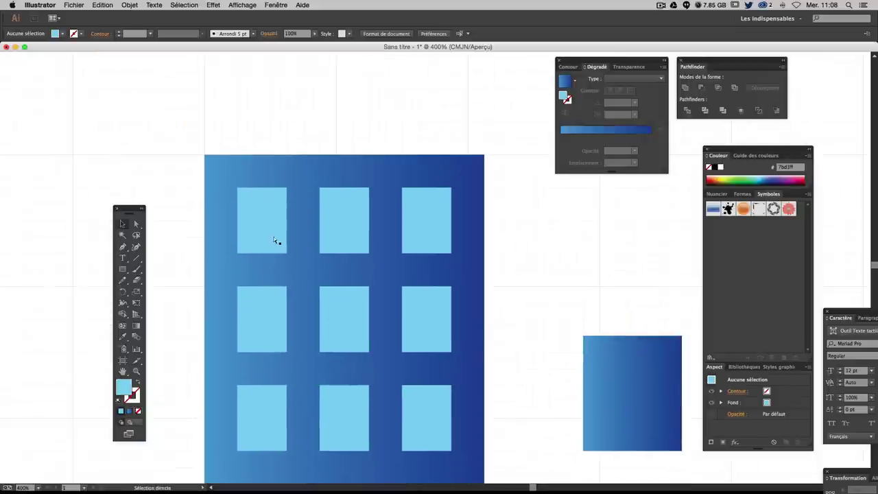
pyautogui.hotkey('ctrl', '+')
pyautogui.moveTo(271, 231); pyautogui.dragTo(365, 227)
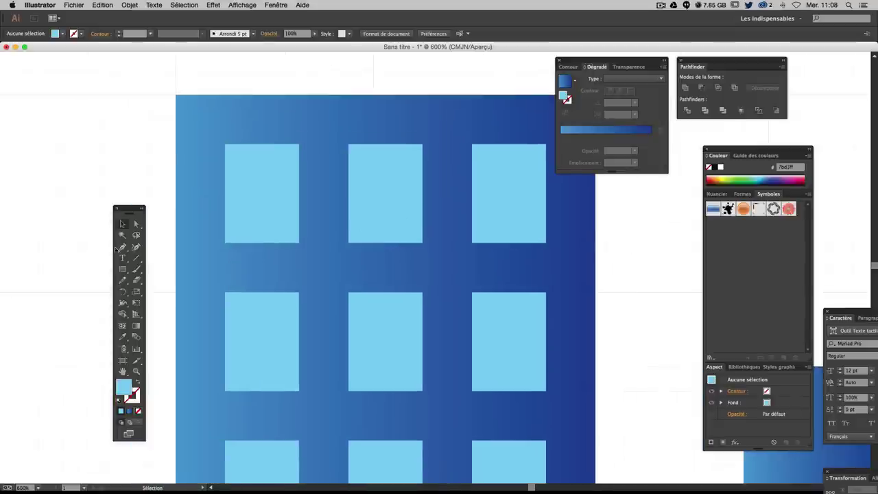
pyautogui.click(122, 246)
pyautogui.doubleClick(123, 387)
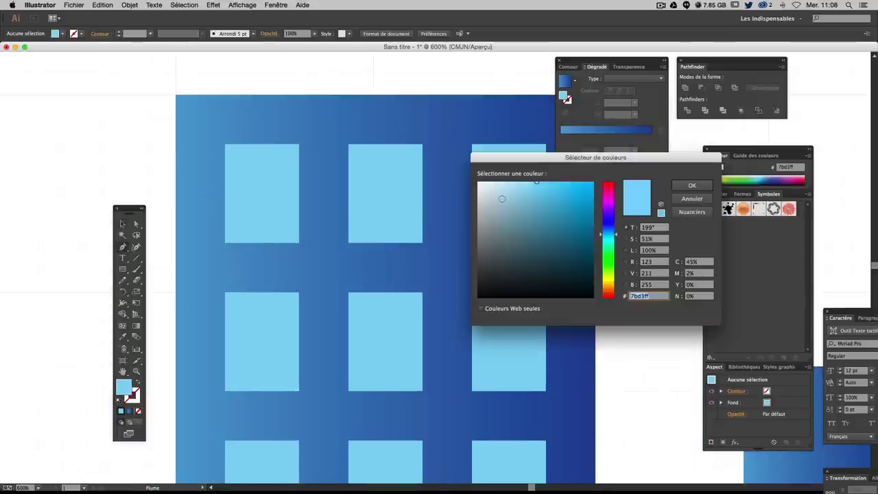
pyautogui.click(478, 182)
pyautogui.click(693, 185)
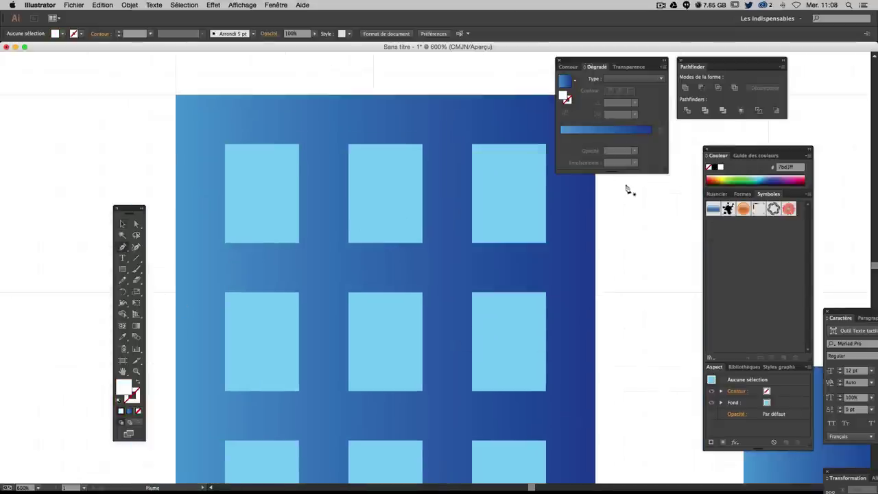
# - Draw a white triangular wedge in the top-left window, disabling Snap to Grid to adjust its top
pyautogui.click(299, 145)
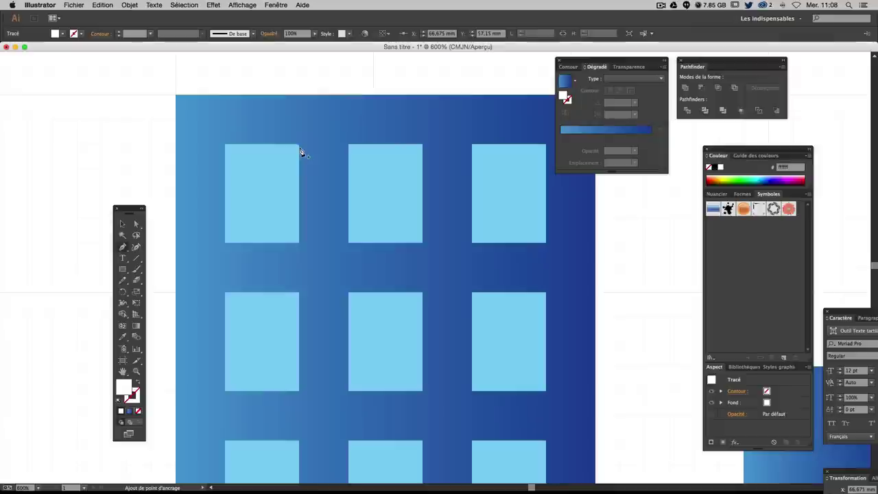
pyautogui.click(299, 244)
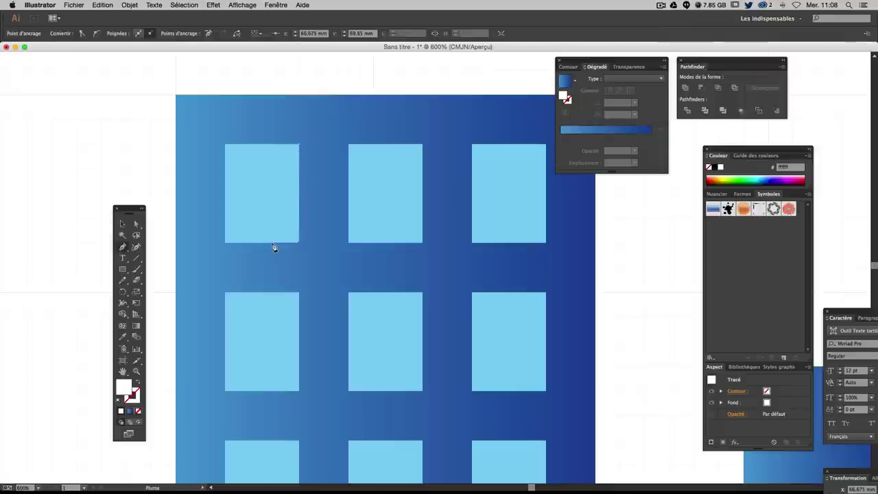
pyautogui.click(274, 242)
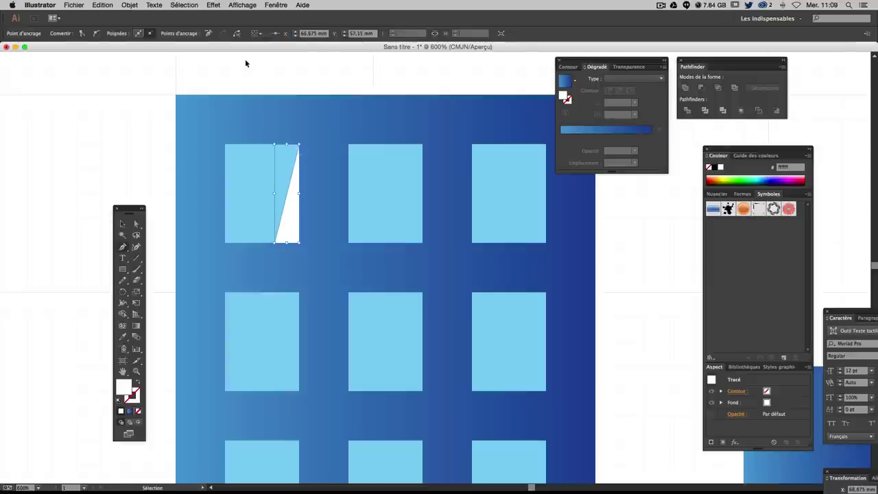
pyautogui.click(277, 5)
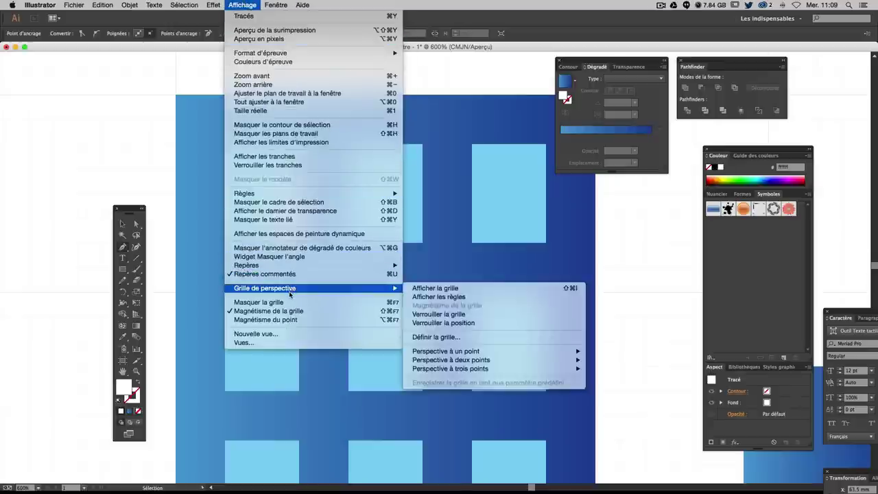
pyautogui.click(280, 311)
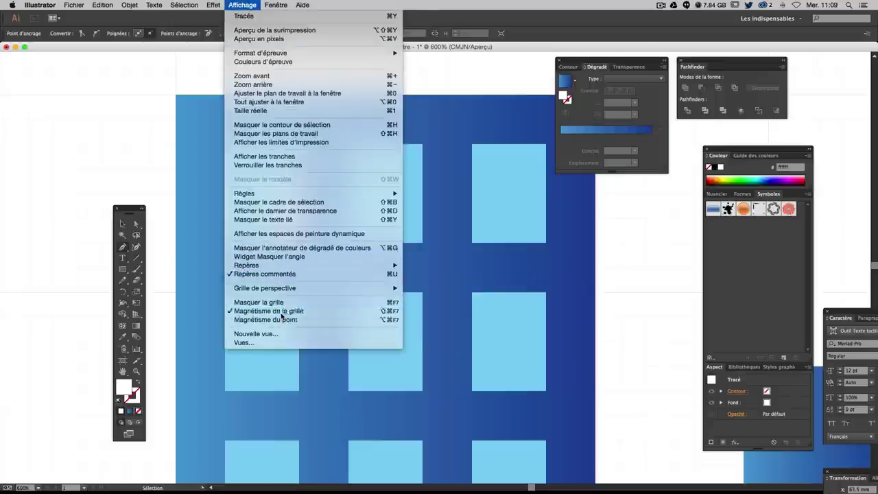
pyautogui.moveTo(299, 145); pyautogui.dragTo(297, 146)
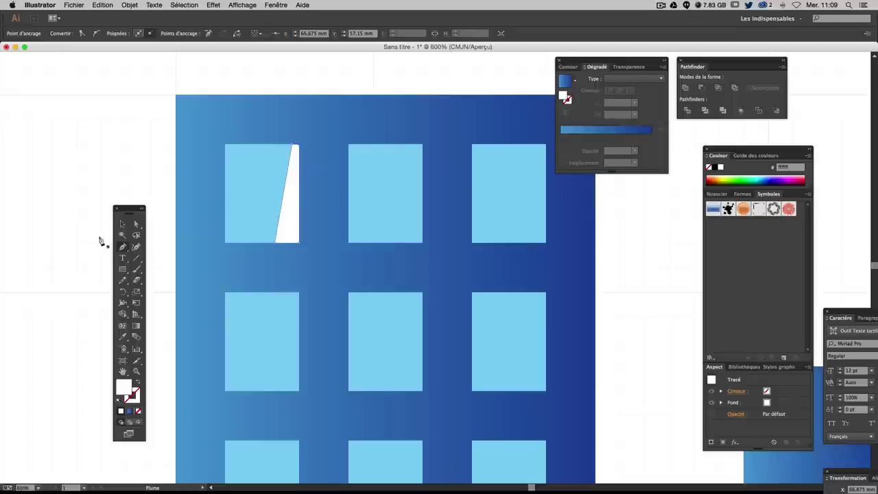
pyautogui.click(125, 225)
pyautogui.click(114, 160)
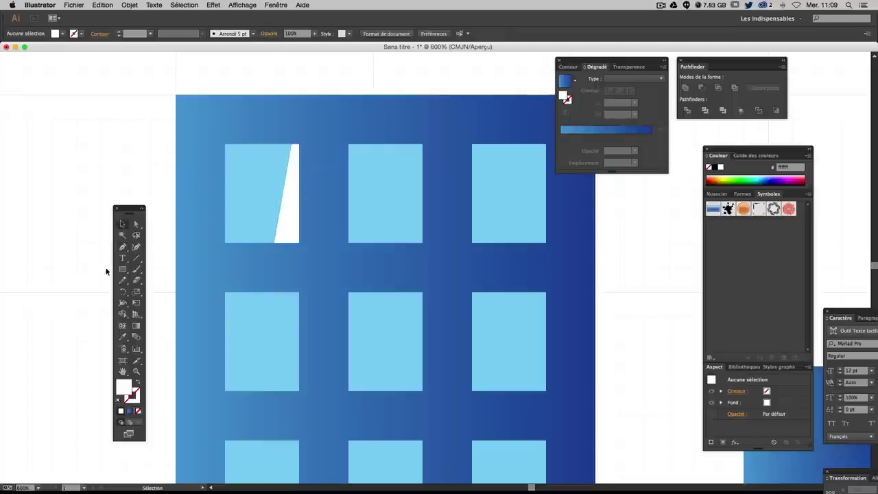
# - Draw a second white sliver beside the wedge in the top-left window
pyautogui.click(123, 247)
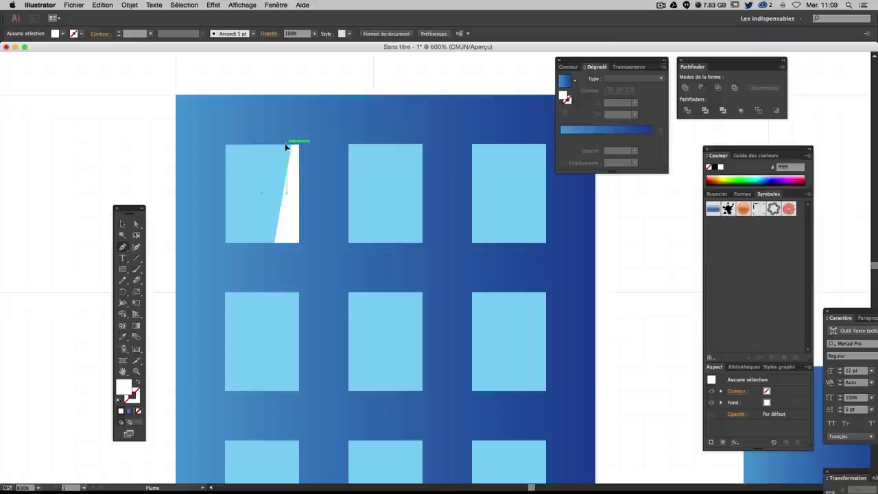
pyautogui.click(286, 147)
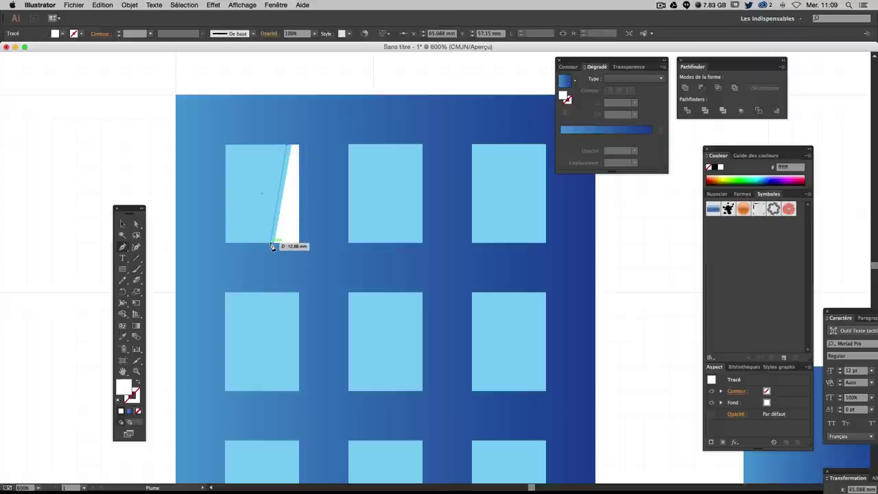
pyautogui.click(273, 245)
pyautogui.click(260, 243)
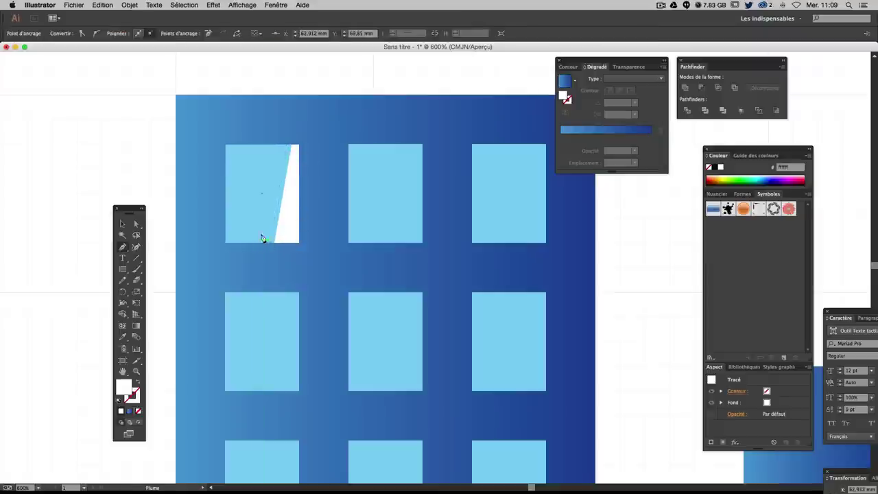
pyautogui.click(287, 146)
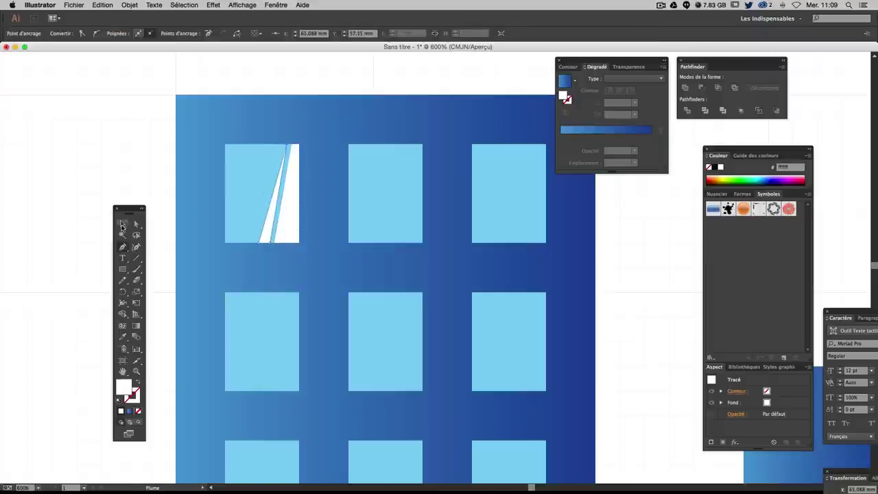
pyautogui.click(123, 224)
pyautogui.click(275, 215)
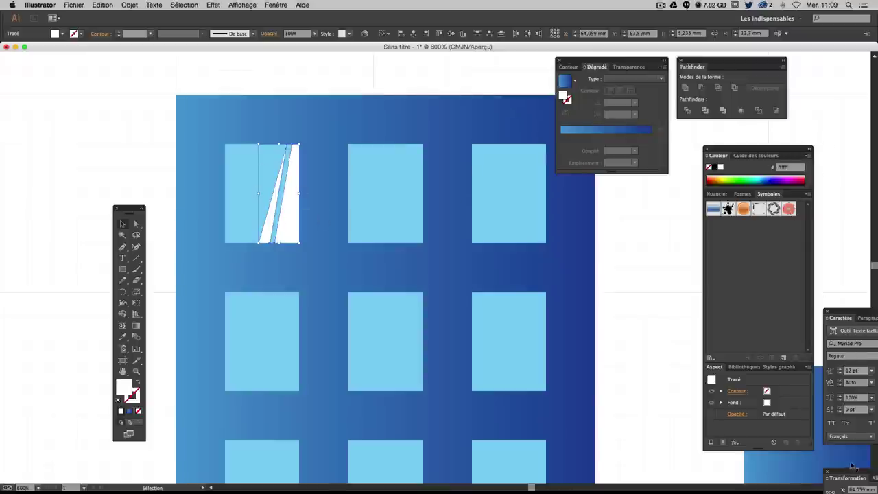
# - Set the two glare shapes to 50% and 30% opacity, then zoom back out
pyautogui.moveTo(851, 473); pyautogui.dragTo(620, 247)
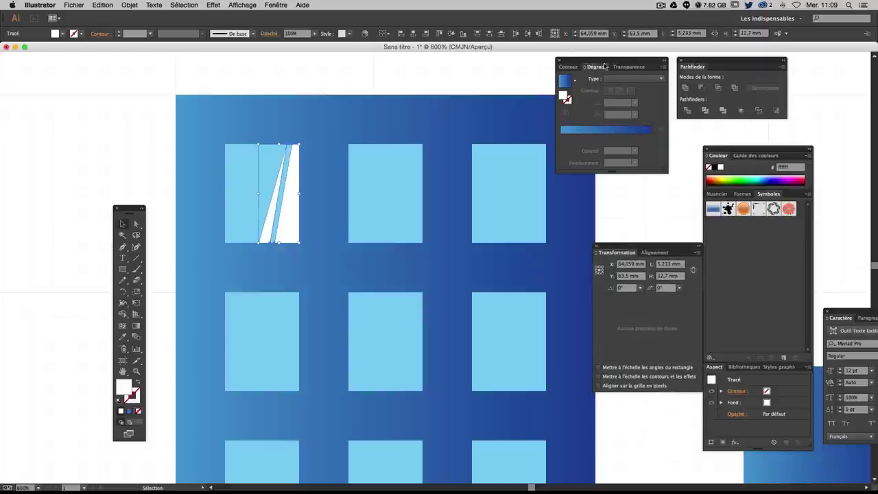
pyautogui.click(628, 66)
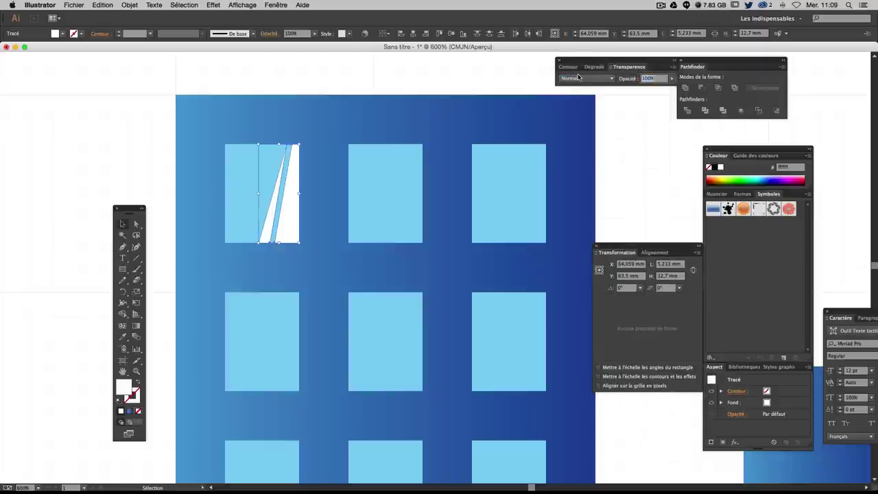
pyautogui.write('50')
pyautogui.press('Return')
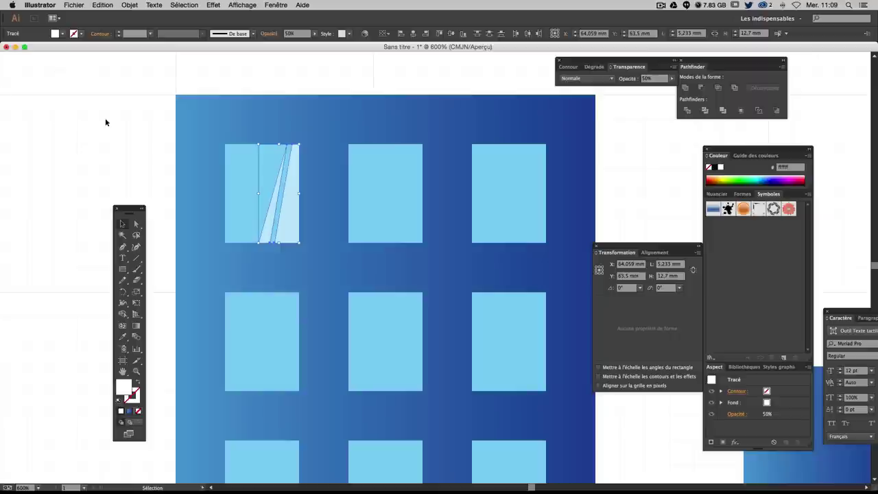
pyautogui.click(105, 122)
pyautogui.click(287, 205)
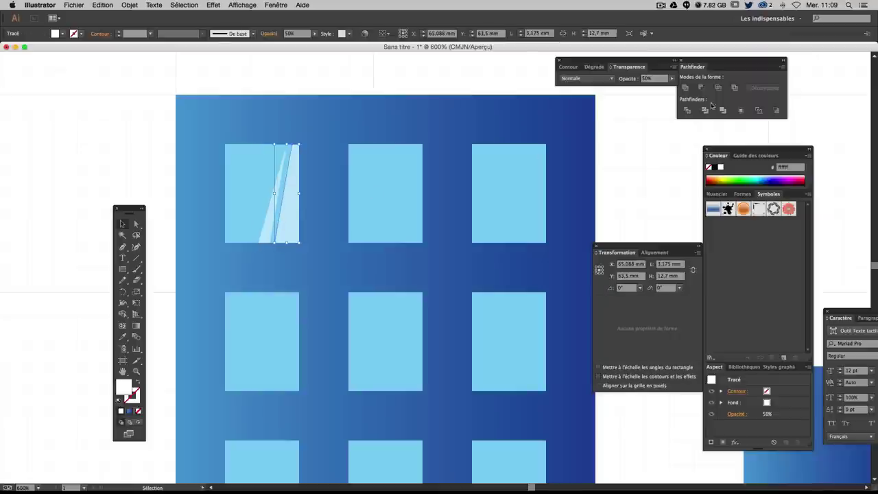
pyautogui.write('30')
pyautogui.press('Return')
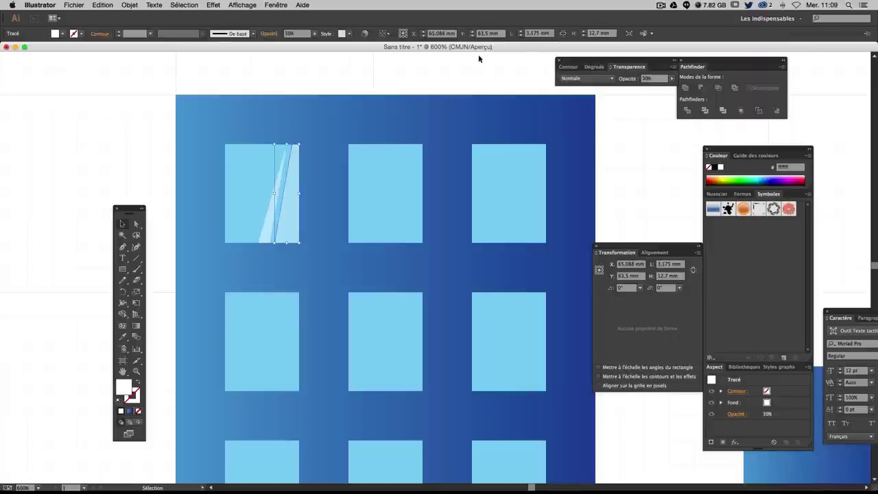
pyautogui.click(173, 144)
pyautogui.hotkey('ctrl', '-')
pyautogui.hotkey('ctrl', '-')
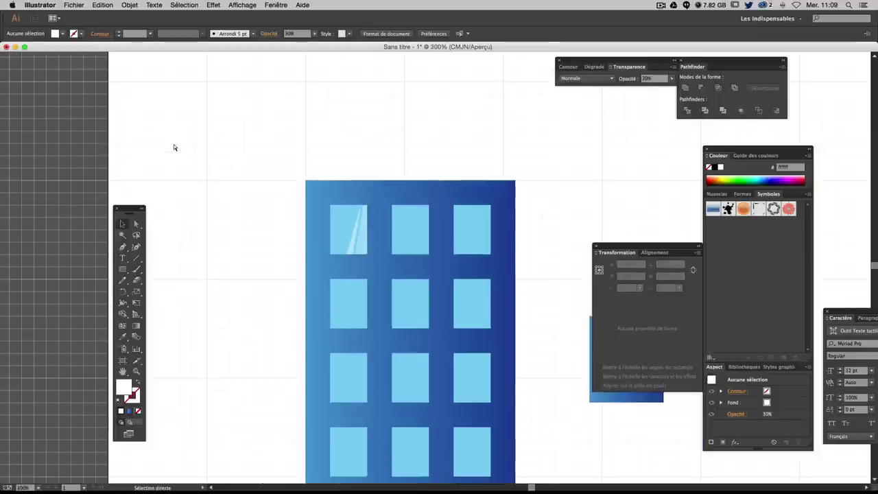
pyautogui.moveTo(386, 237); pyautogui.dragTo(214, 121)
# - Copy the top-left window's glare strips into the top-middle and top-right windows, grouping them
pyautogui.hotkey('ctrl', '+')
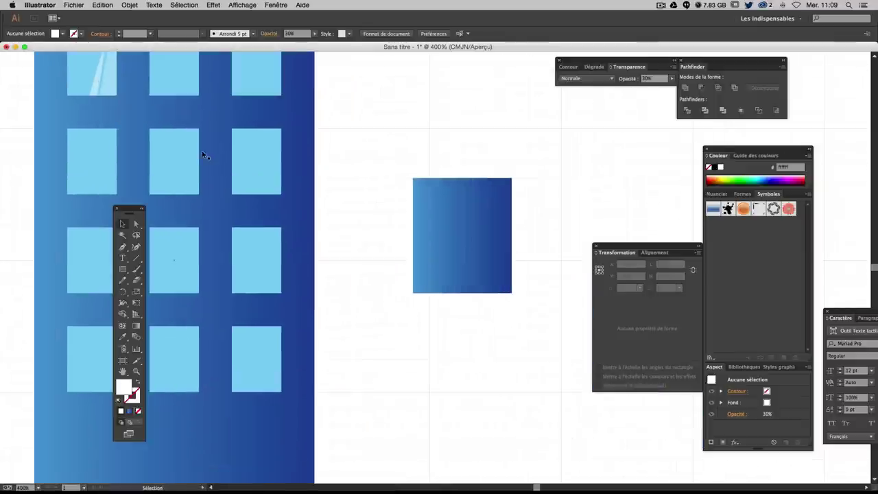
pyautogui.moveTo(297, 253); pyautogui.dragTo(367, 289)
pyautogui.moveTo(278, 225); pyautogui.dragTo(357, 328)
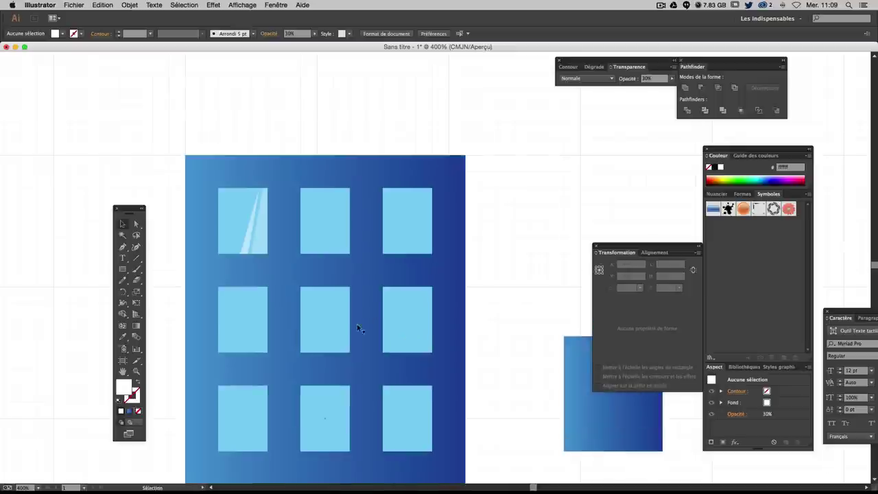
pyautogui.click(247, 230)
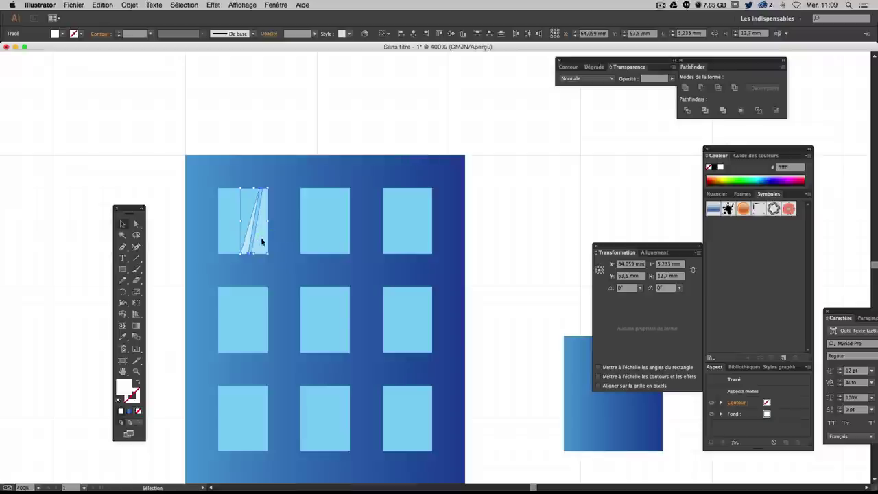
pyautogui.moveTo(262, 238); pyautogui.dragTo(345, 234)
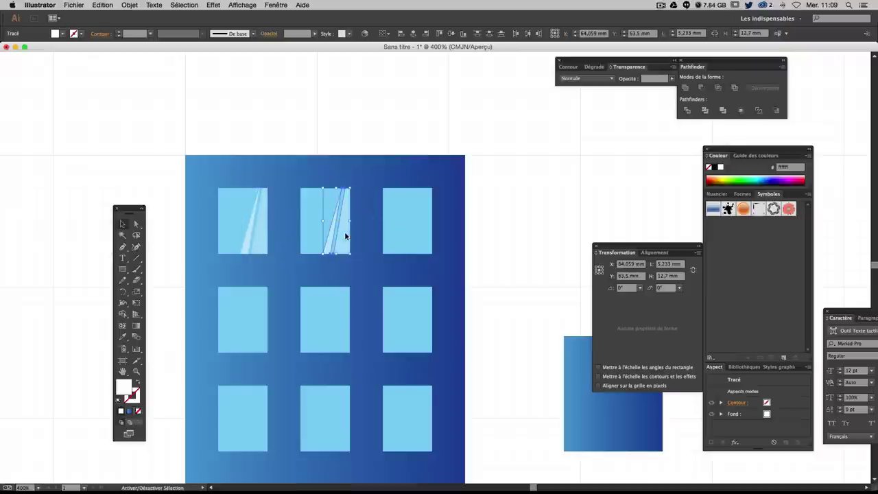
pyautogui.click(352, 193)
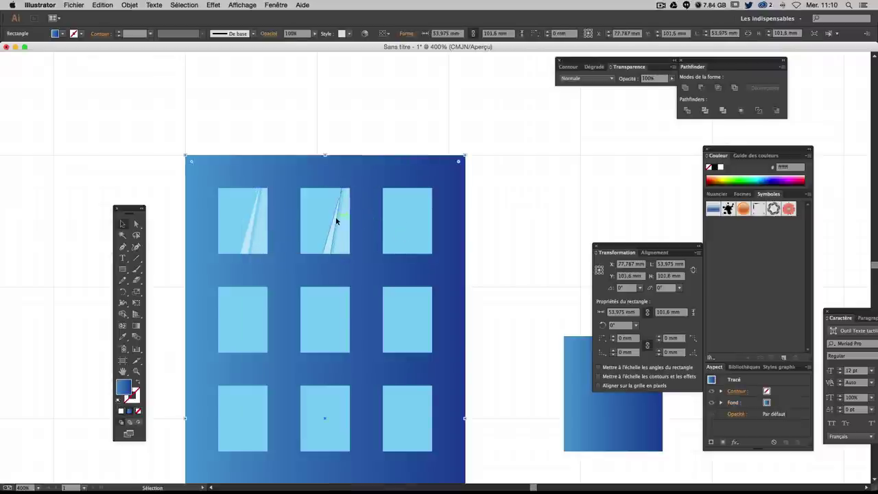
pyautogui.click(335, 216)
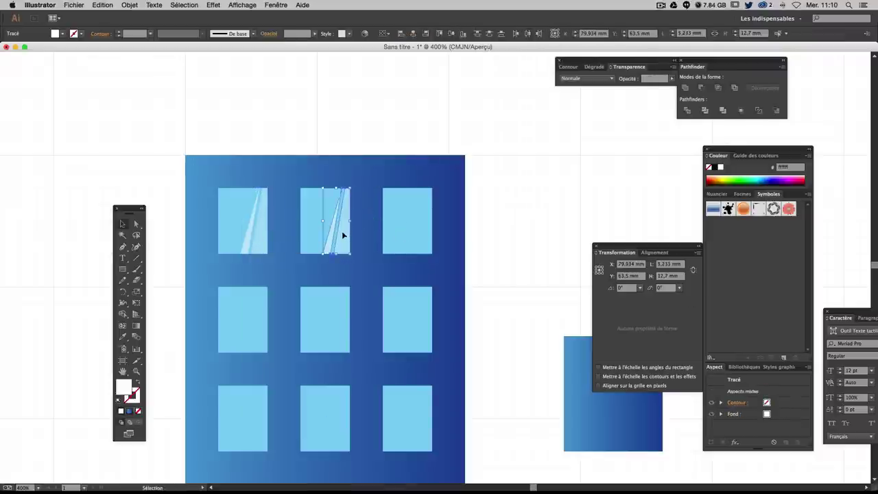
pyautogui.hotkey('ctrl', 'g')
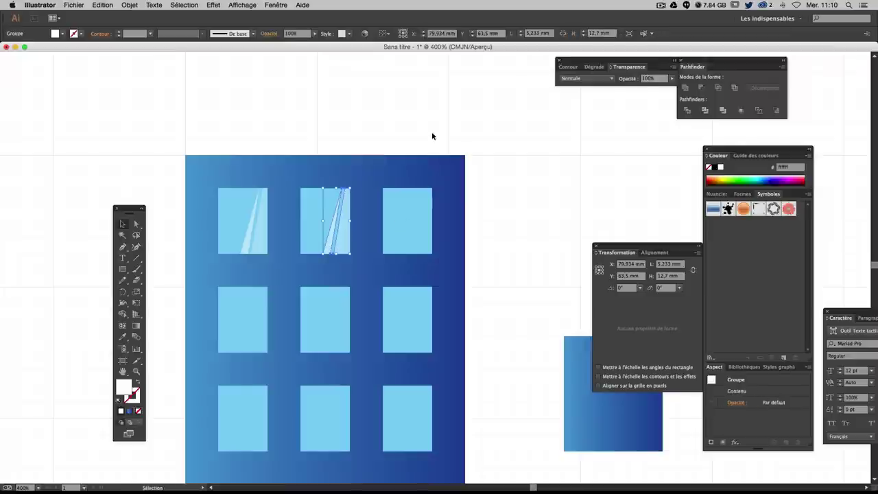
pyautogui.click(342, 236)
pyautogui.moveTo(342, 241); pyautogui.dragTo(424, 242)
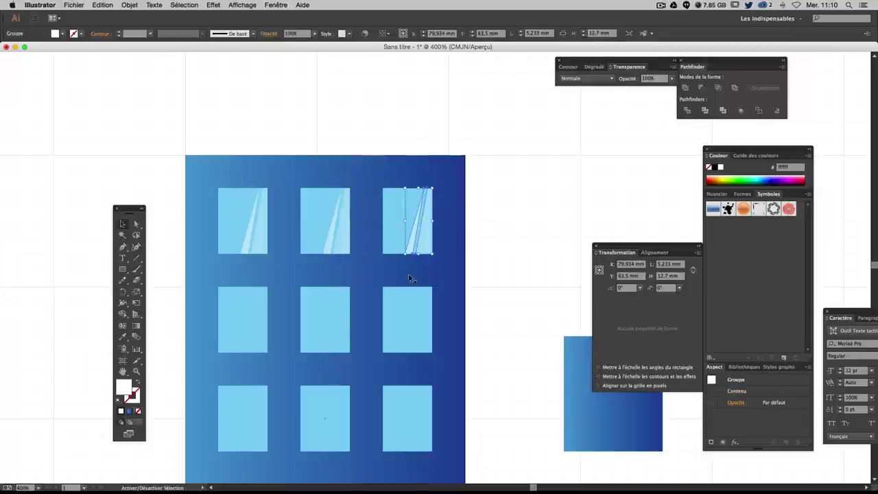
# - Select the top-row strips and copy them down into the lower window rows
pyautogui.scroll(-2, 355, 277)
pyautogui.click(266, 201)
pyautogui.keyDown('shift'); pyautogui.click(344, 204); pyautogui.keyUp('shift')
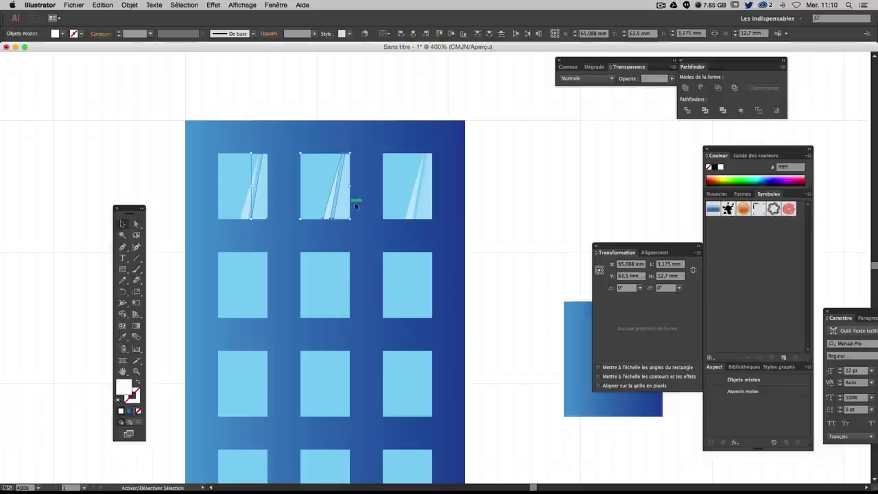
pyautogui.keyDown('shift'); pyautogui.click(422, 203); pyautogui.keyUp('shift')
pyautogui.scroll(-1, 376, 249)
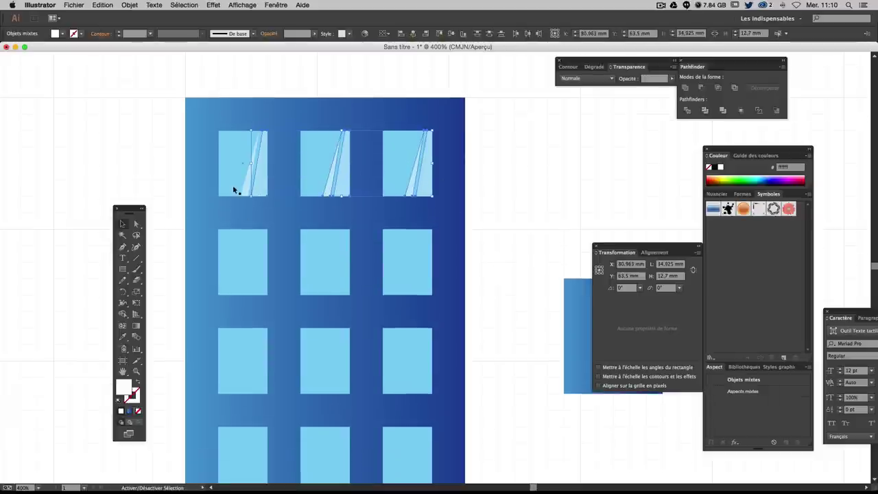
pyautogui.moveTo(233, 187); pyautogui.dragTo(243, 184)
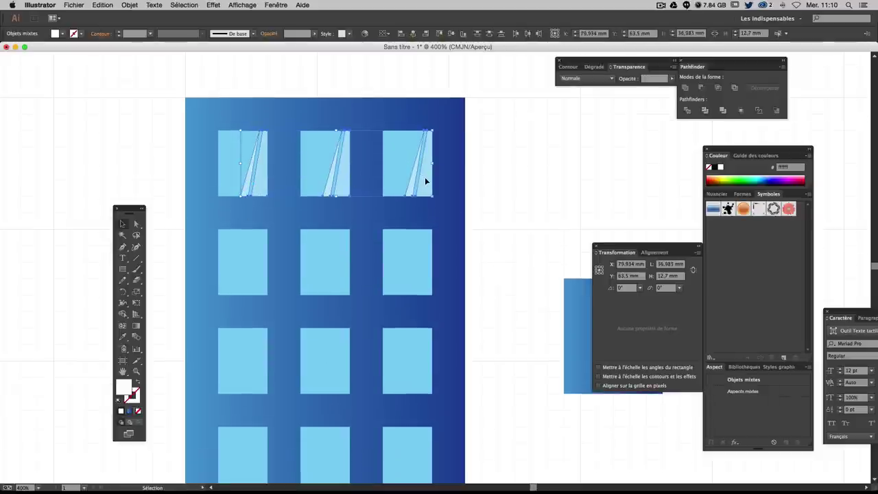
pyautogui.moveTo(424, 178); pyautogui.dragTo(418, 279)
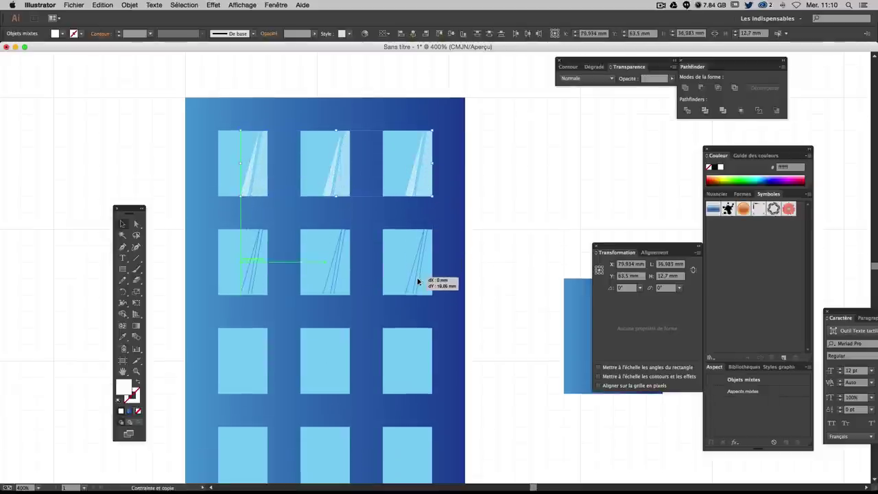
pyautogui.scroll(-3, 439, 278)
pyautogui.moveTo(423, 207); pyautogui.dragTo(426, 302)
pyautogui.scroll(-2, 472, 288)
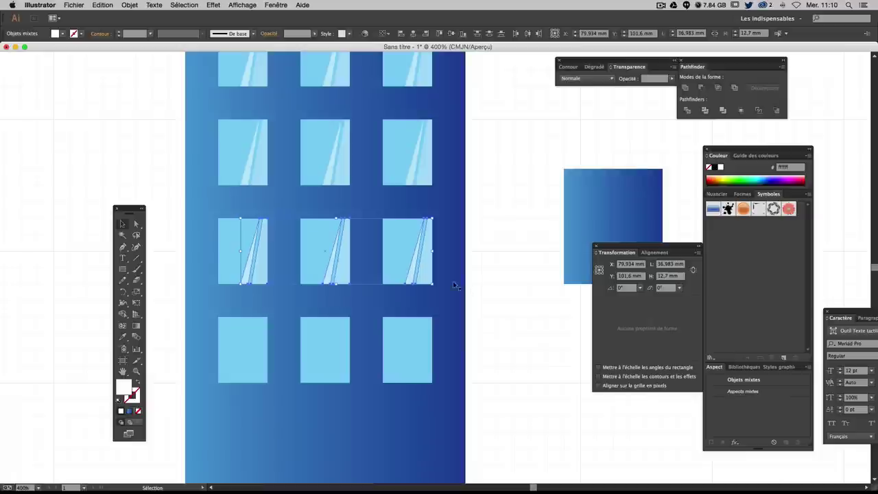
pyautogui.moveTo(426, 256); pyautogui.dragTo(423, 359)
# - Place the last strip copy in the fourth row, then marquee-select the whole building
pyautogui.click(527, 331)
pyautogui.hotkey('ctrl', '-')
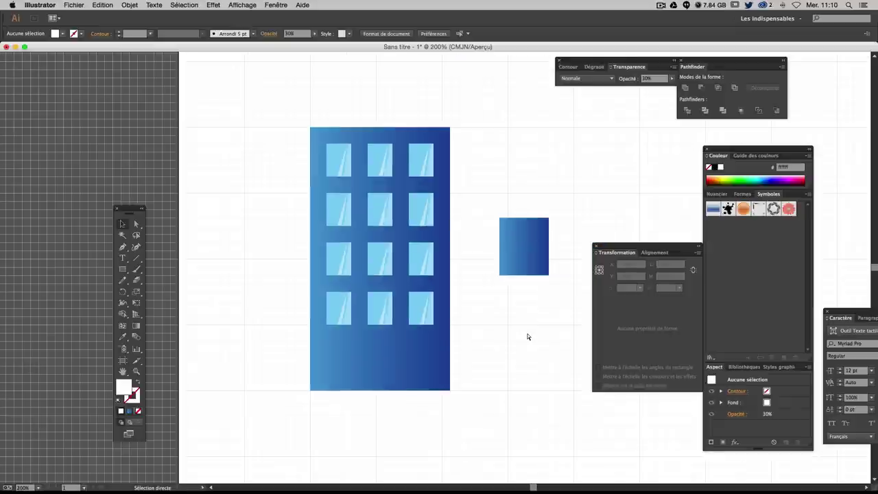
pyautogui.press('v')
pyautogui.scroll(-1, 500, 228)
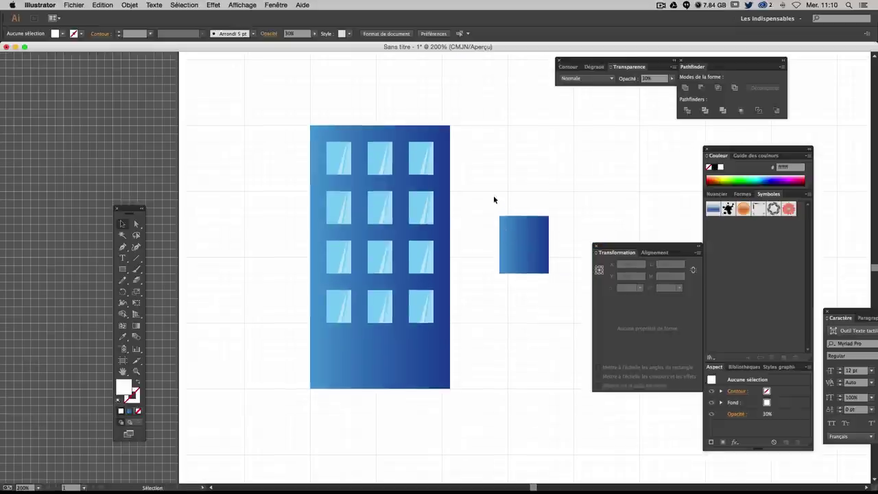
pyautogui.hscroll(5, 481, 195)
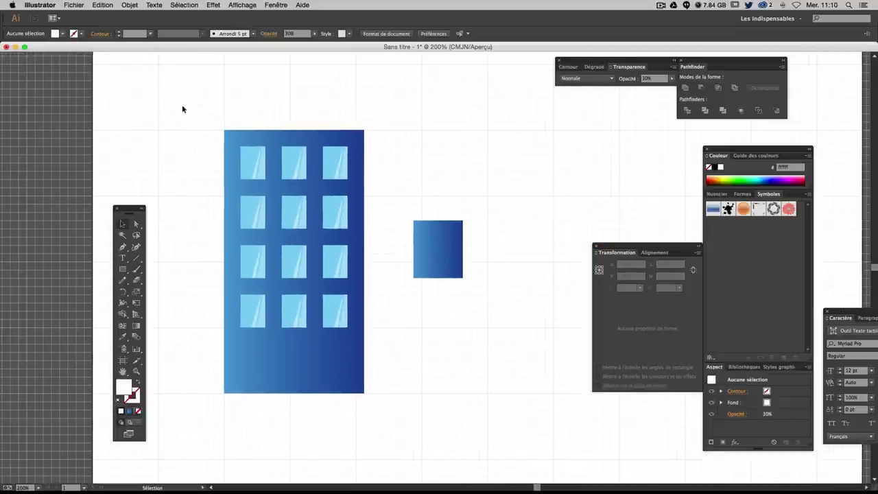
pyautogui.scroll(-5, 182, 104)
pyautogui.moveTo(389, 493); pyautogui.dragTo(380, 264)
# - Drag the building into the Symbols panel and save it as symbol 'bat clair'
pyautogui.scroll(5, 464, 306)
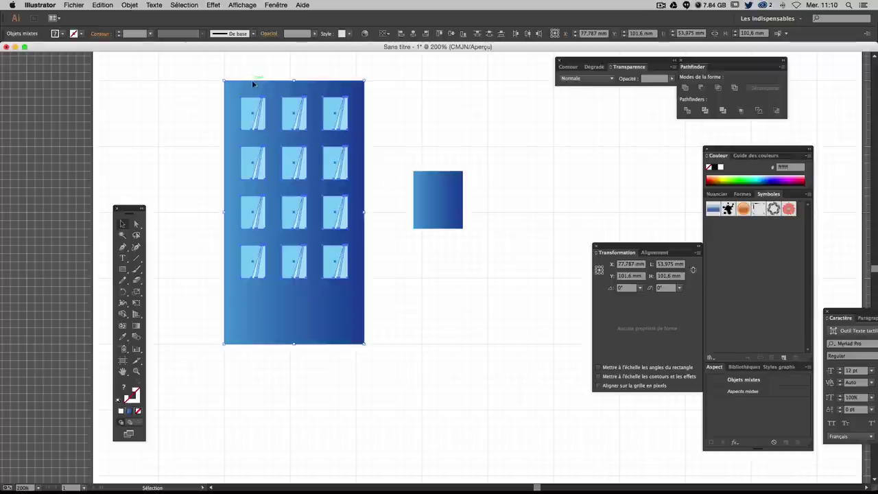
pyautogui.moveTo(253, 84); pyautogui.dragTo(265, 88)
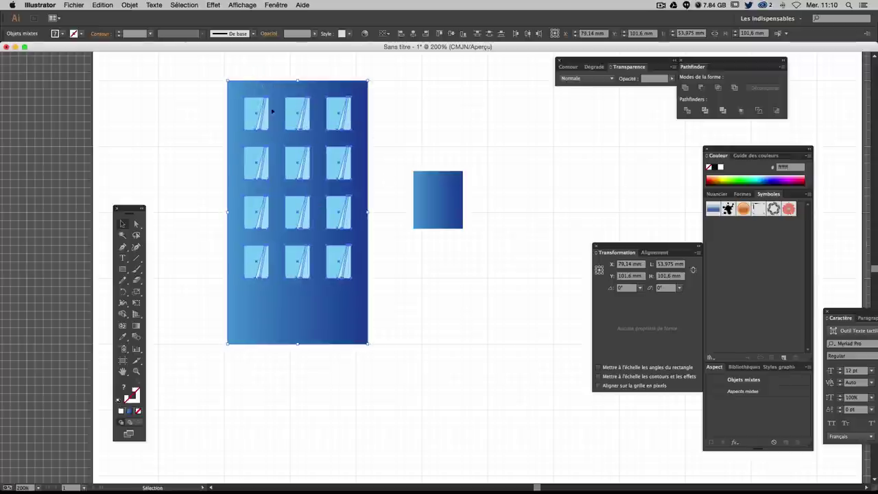
pyautogui.moveTo(254, 90); pyautogui.dragTo(747, 251)
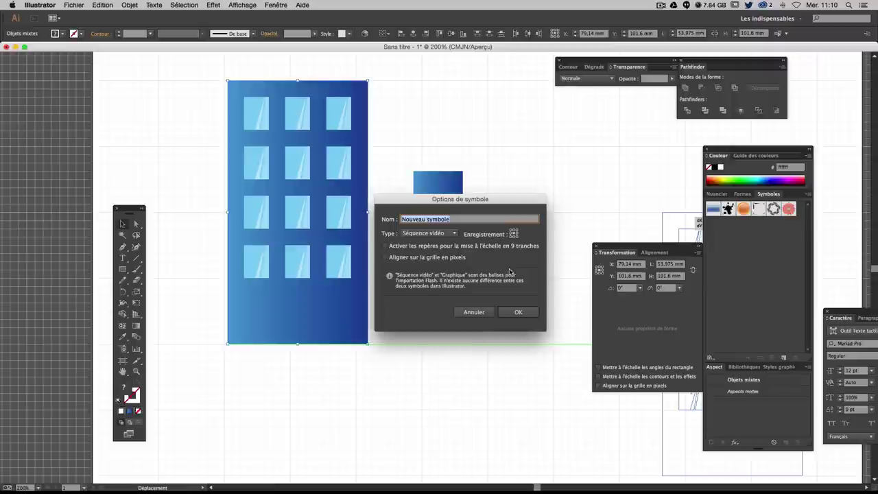
pyautogui.write('bat clair')
pyautogui.press('Return')
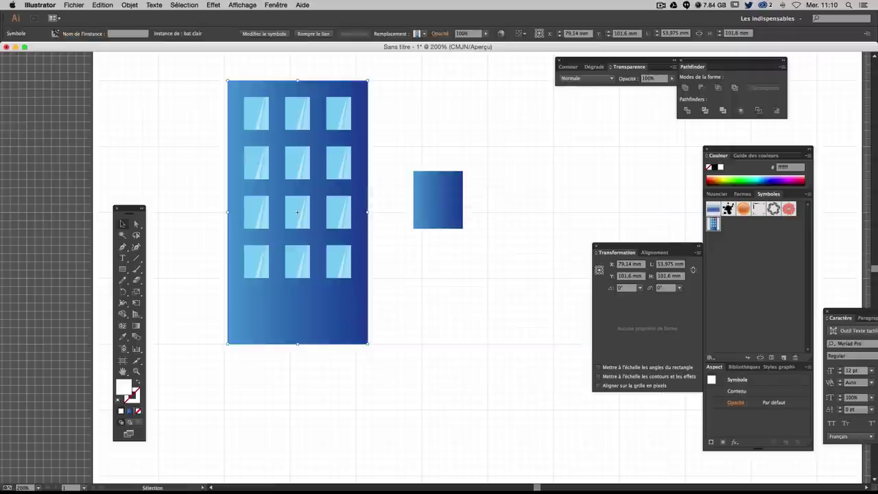
pyautogui.click(338, 58)
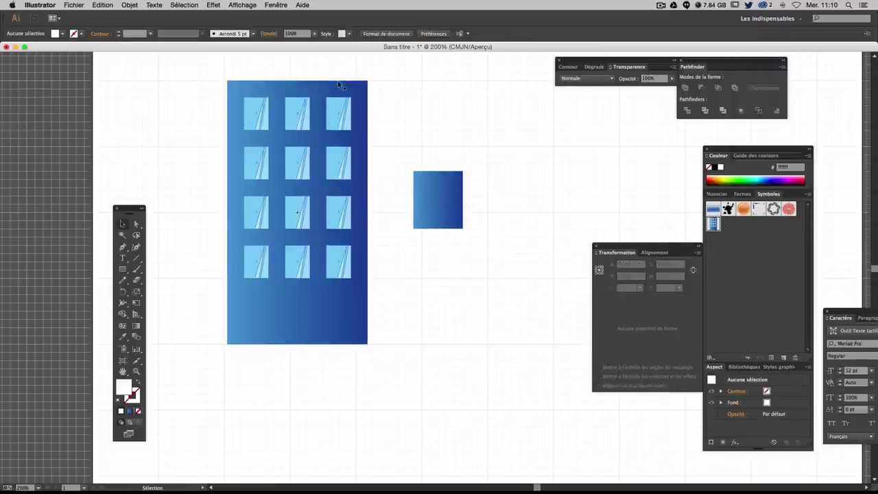
# - Select the small gradient square and switch its dark gradient stop's colour mode to RGB
pyautogui.click(345, 90)
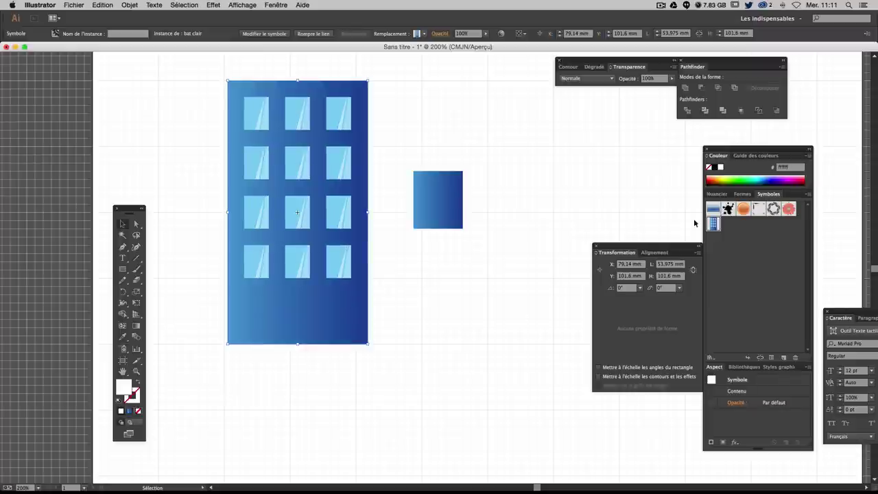
pyautogui.click(439, 183)
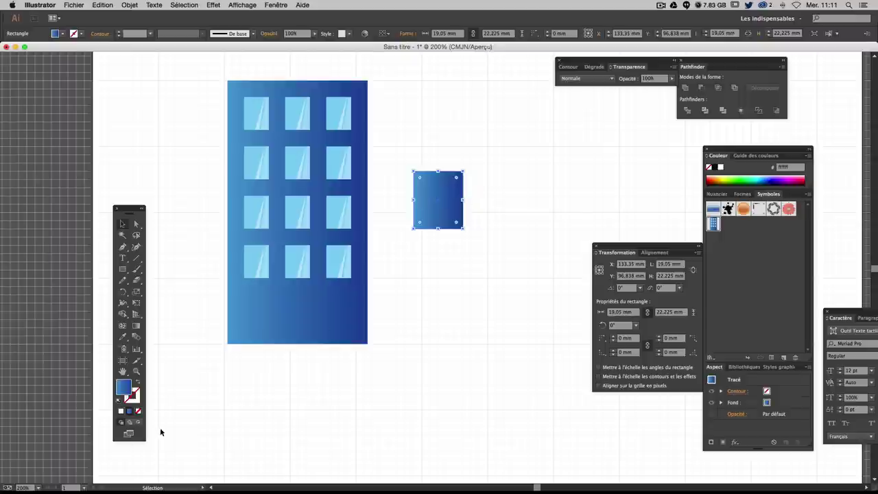
pyautogui.doubleClick(124, 395)
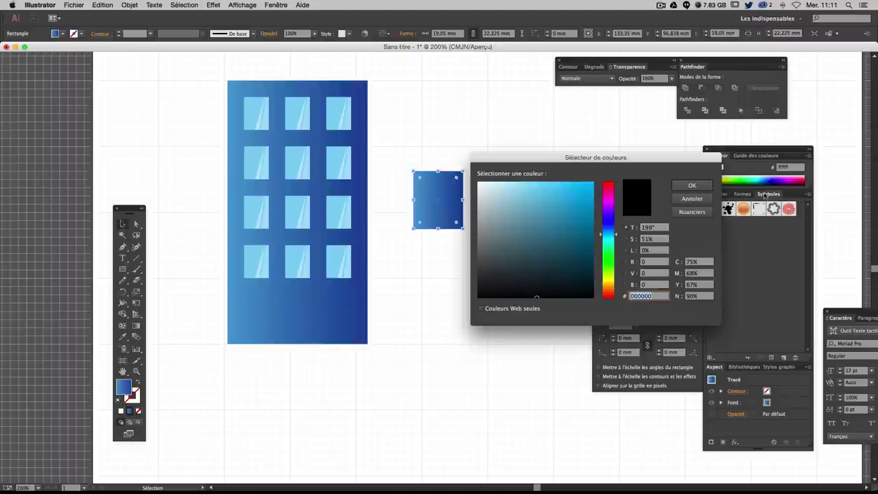
pyautogui.press('Escape')
pyautogui.click(594, 67)
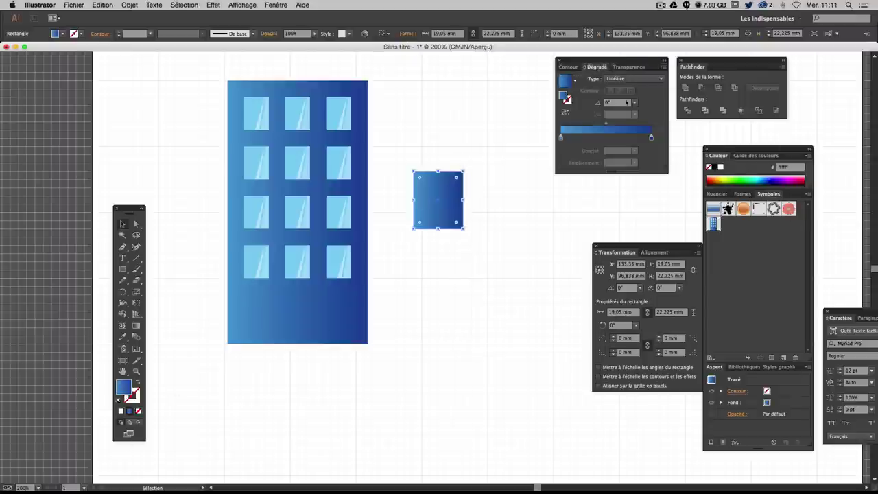
pyautogui.click(651, 139)
pyautogui.doubleClick(652, 139)
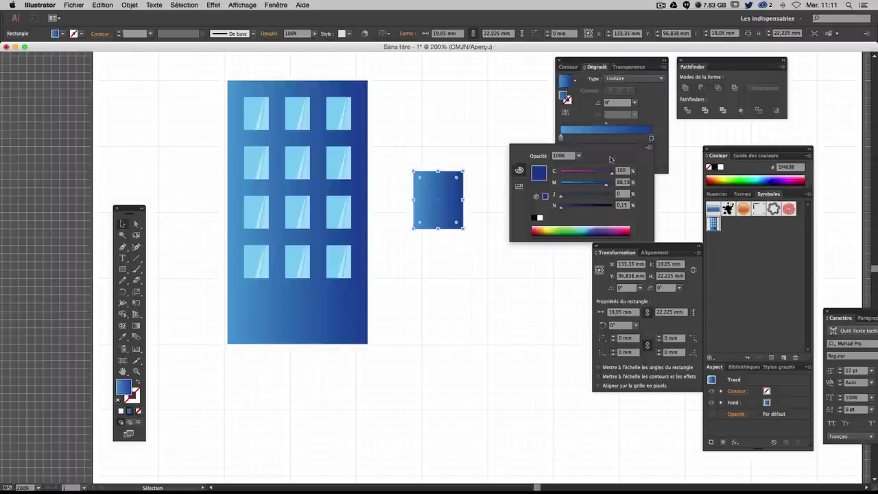
pyautogui.click(649, 146)
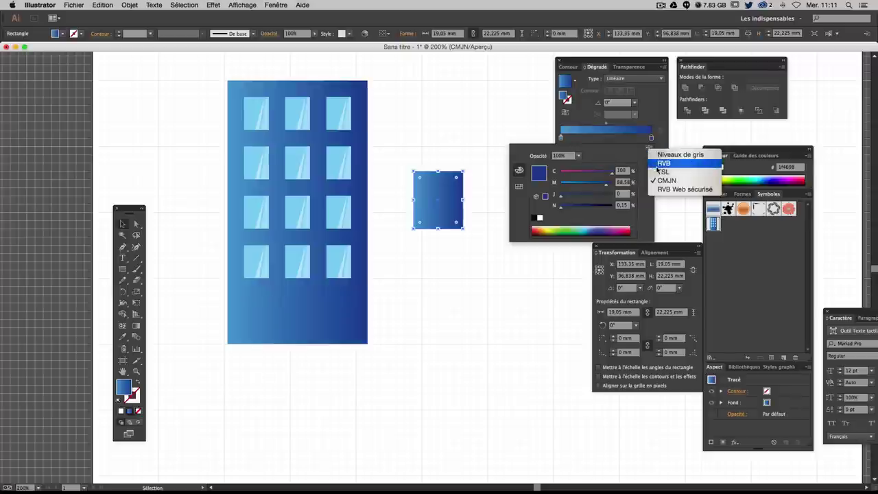
pyautogui.click(662, 164)
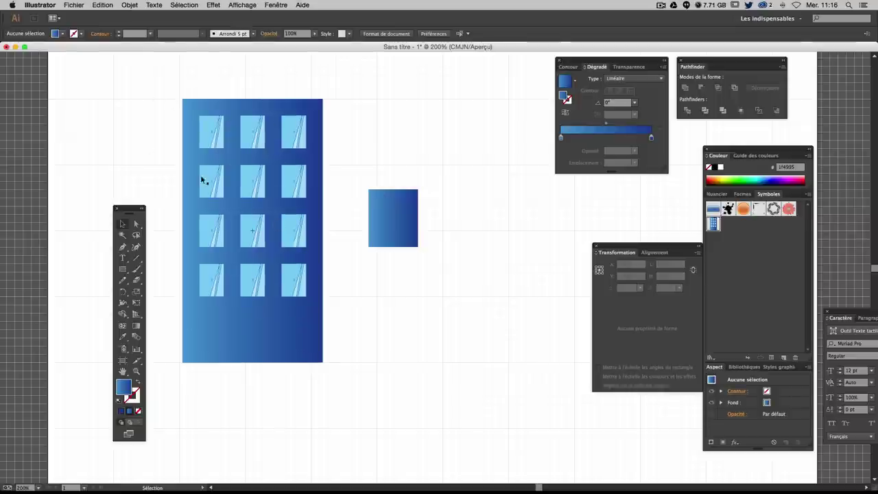
# - Expand the building symbol instance on the artboard
pyautogui.click(260, 346)
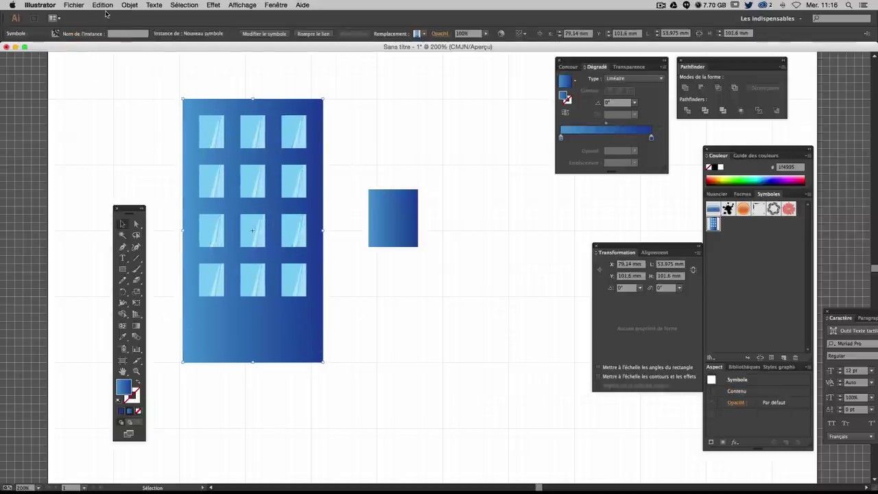
pyautogui.click(129, 5)
pyautogui.click(147, 96)
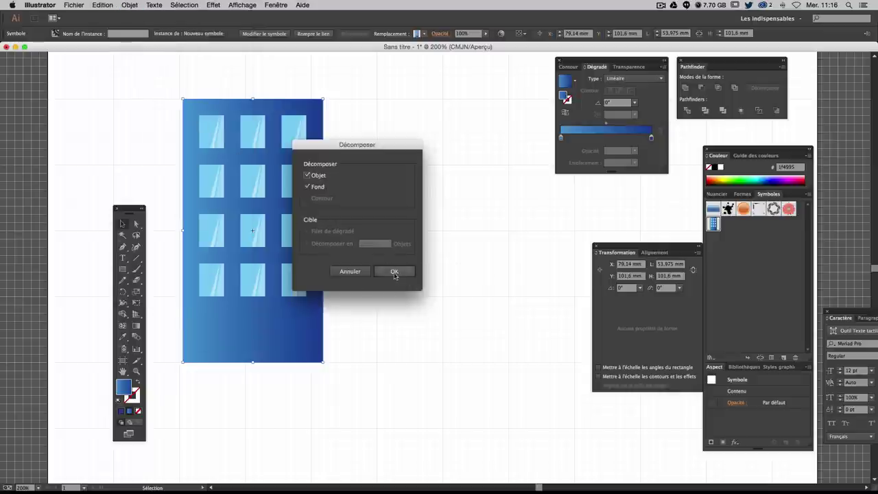
pyautogui.click(394, 271)
pyautogui.click(439, 402)
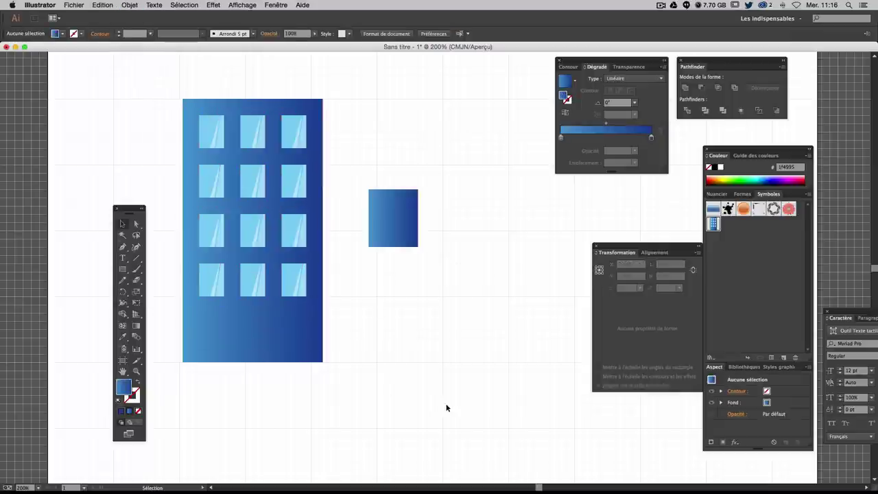
# - Try dark blue 1f4698 on the building's background, then reselect the building symbol
pyautogui.click(281, 345)
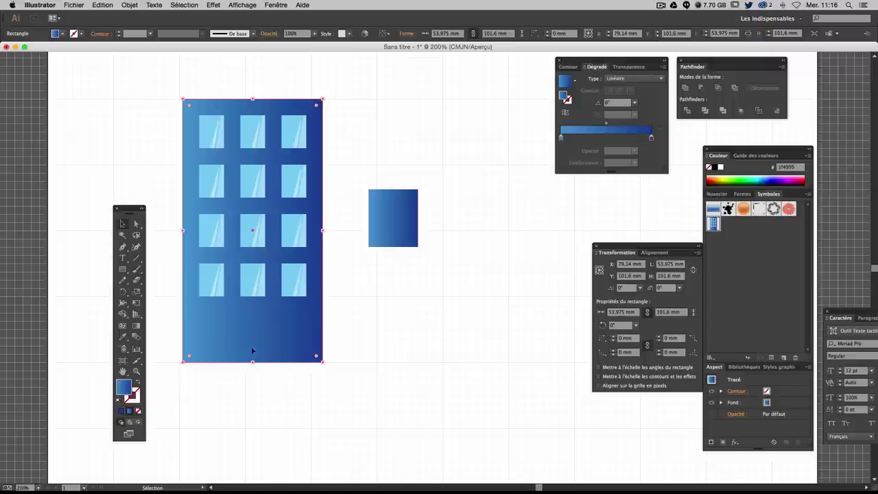
pyautogui.doubleClick(125, 389)
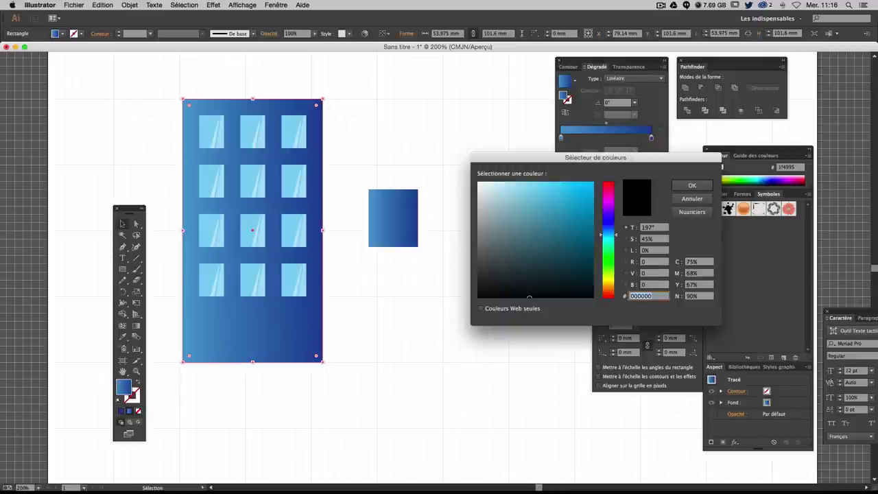
pyautogui.write('1f4698')
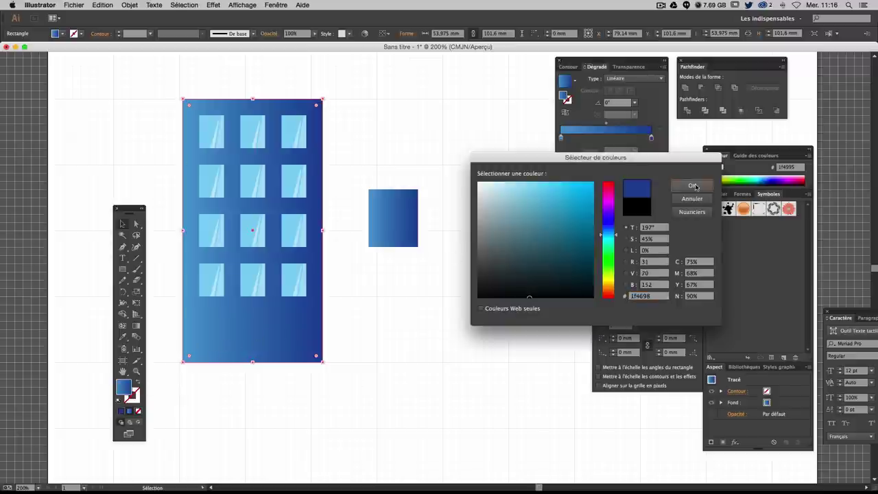
pyautogui.press('Return')
pyautogui.click(497, 330)
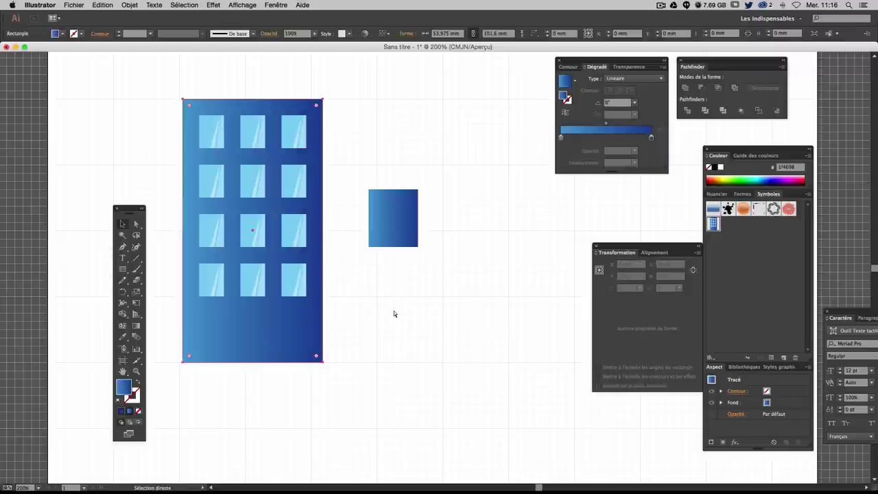
pyautogui.click(300, 323)
pyautogui.click(365, 332)
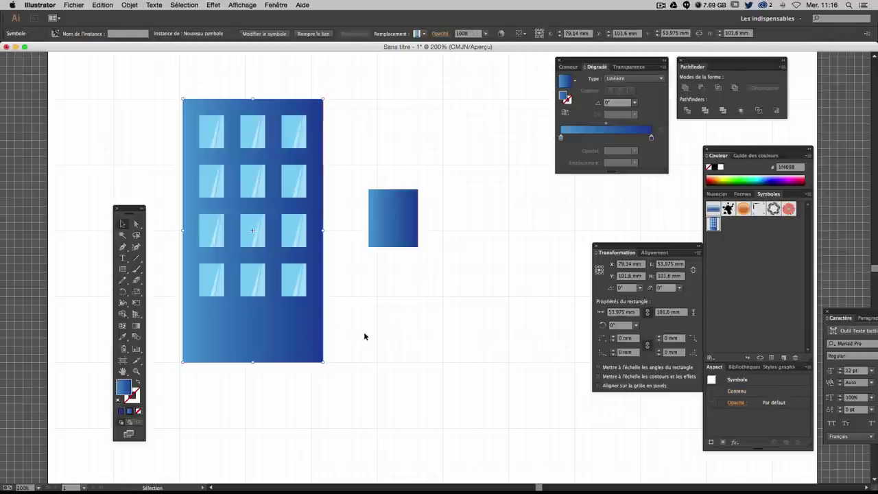
pyautogui.click(295, 349)
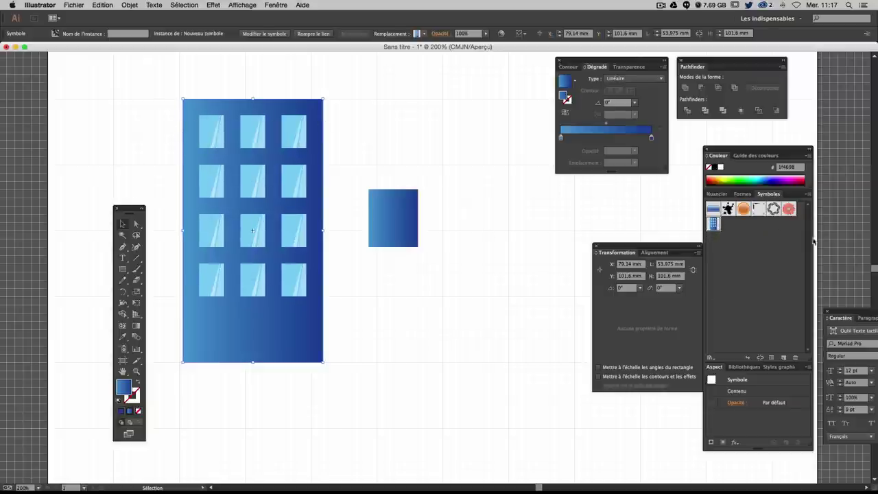
# - In symbol editing, test a crimson background fill, exit isolation, and undo back to the gradient
pyautogui.doubleClick(272, 324)
pyautogui.click(681, 354)
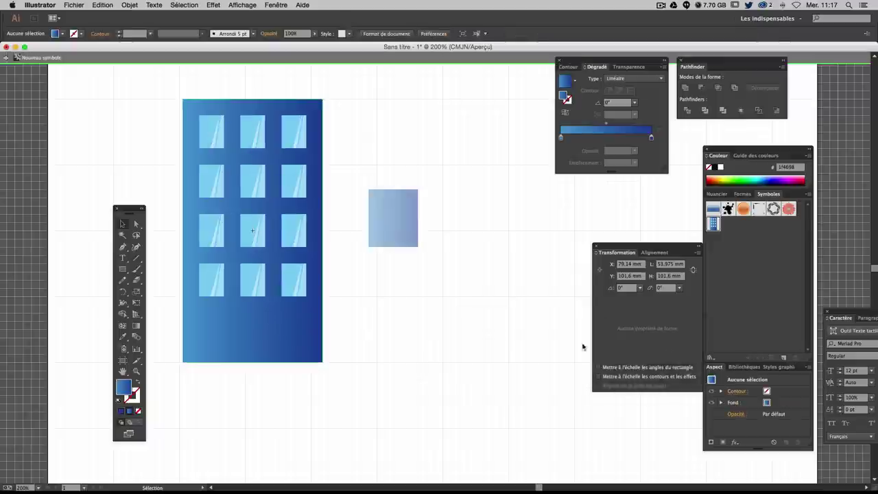
pyautogui.click(242, 327)
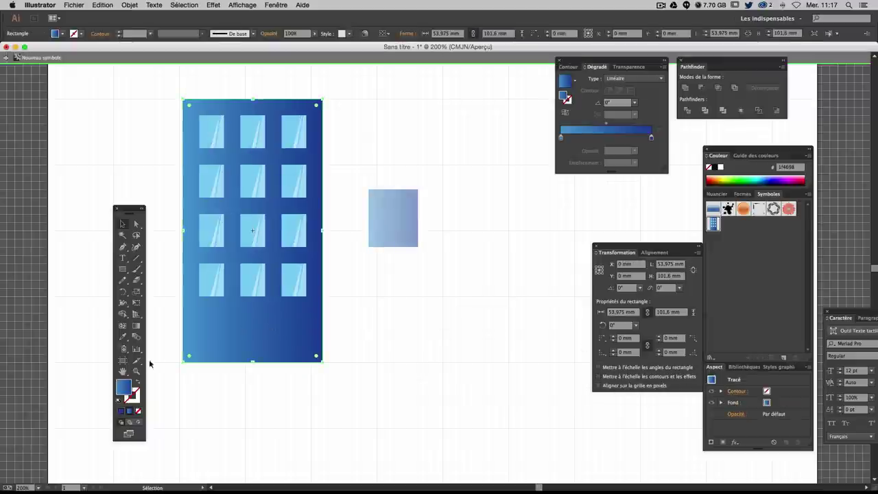
pyautogui.doubleClick(124, 387)
pyautogui.click(609, 191)
pyautogui.click(581, 186)
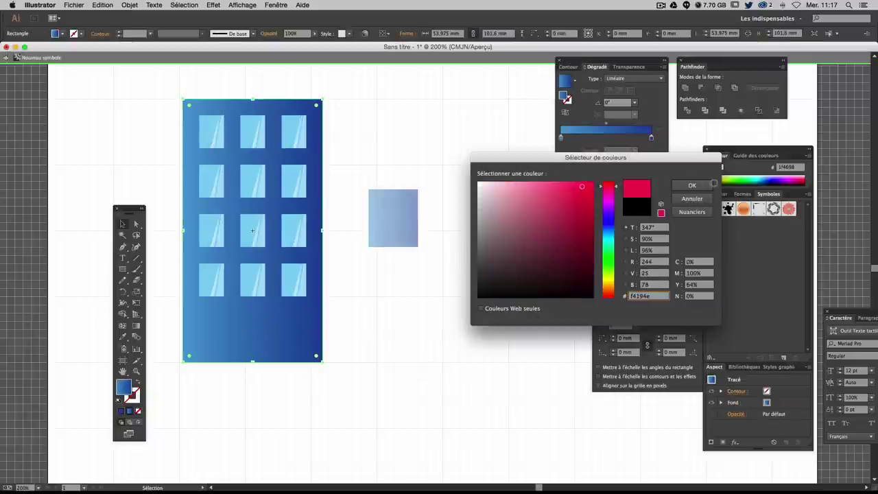
pyautogui.click(692, 185)
pyautogui.doubleClick(430, 387)
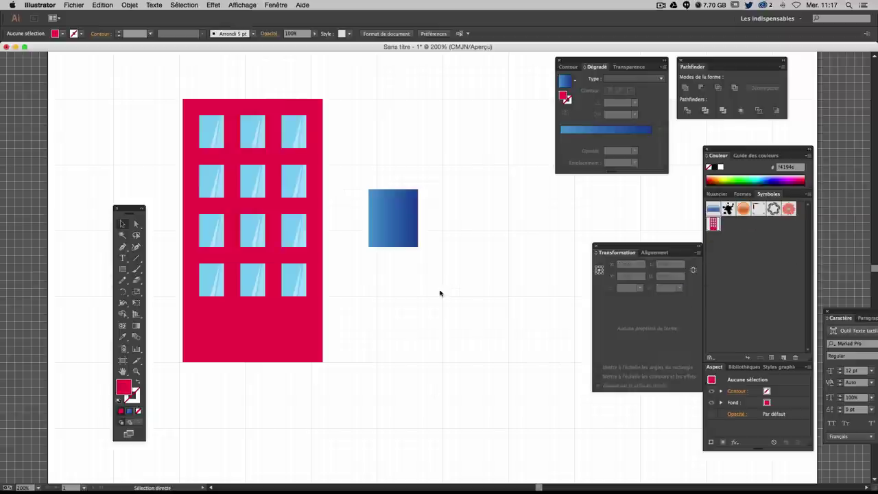
pyautogui.hotkey('ctrl', 's')
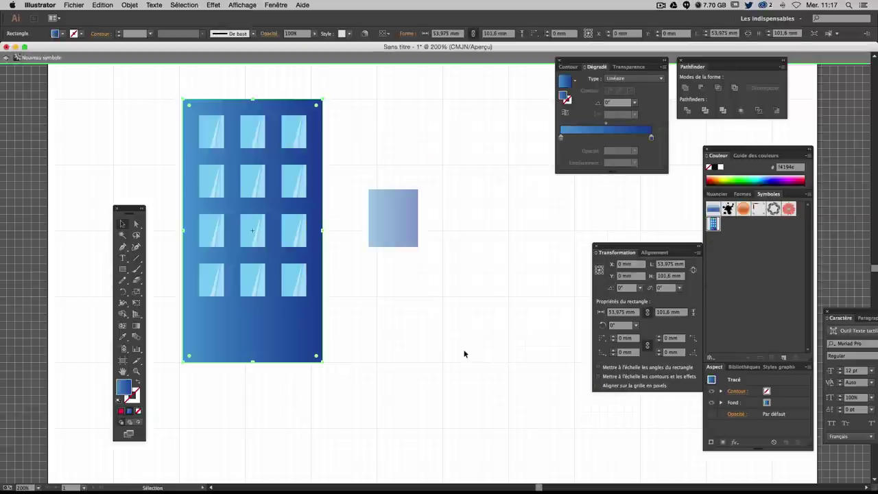
# - Exit isolation mode and expand the building symbol into editable artwork
pyautogui.doubleClick(438, 338)
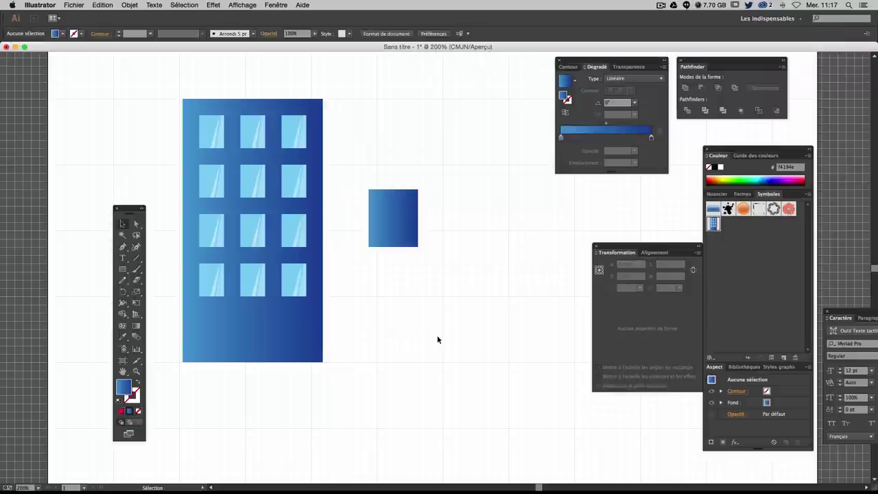
pyautogui.click(236, 295)
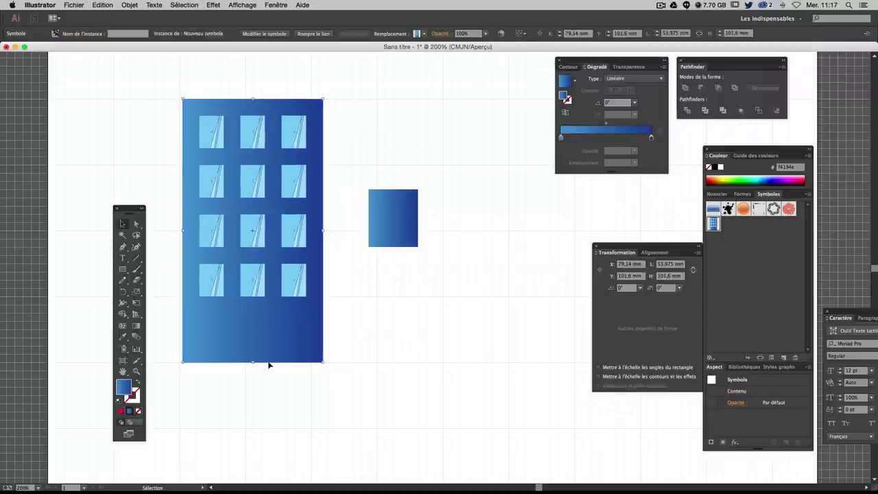
pyautogui.click(129, 5)
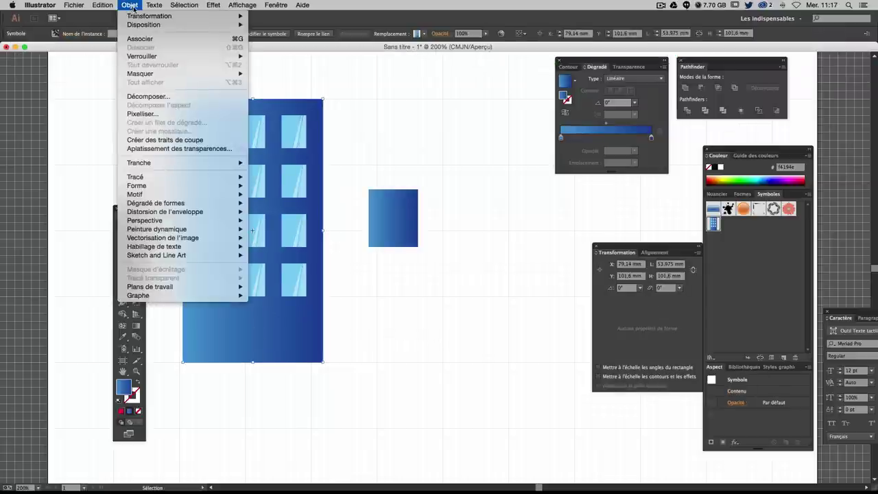
pyautogui.click(148, 96)
pyautogui.click(404, 274)
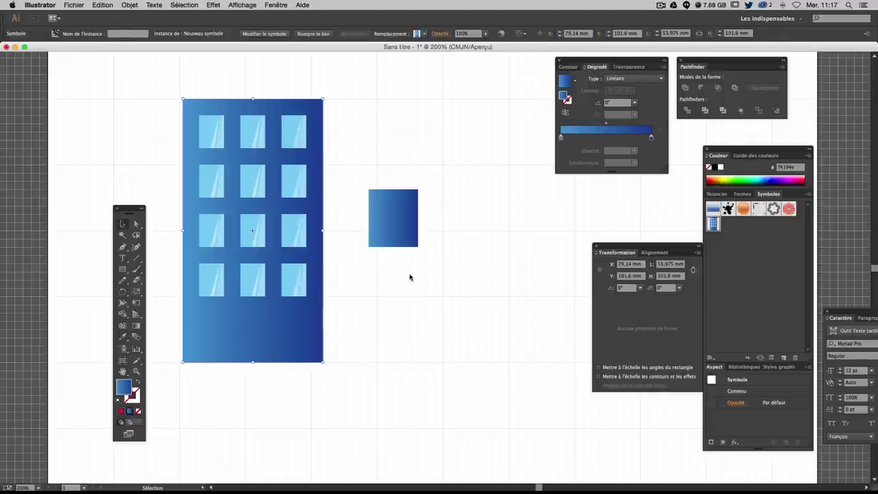
pyautogui.click(364, 324)
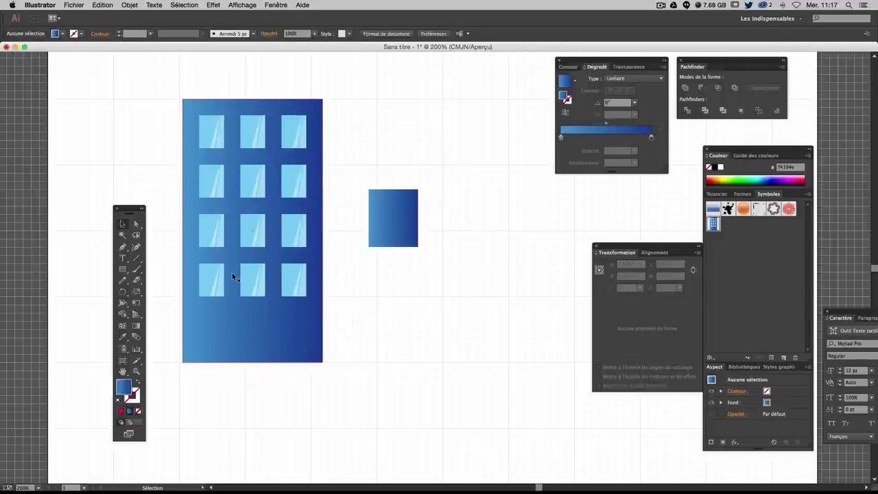
# - Fill the building's background rectangle with solid dark blue #1f4698
pyautogui.click(237, 333)
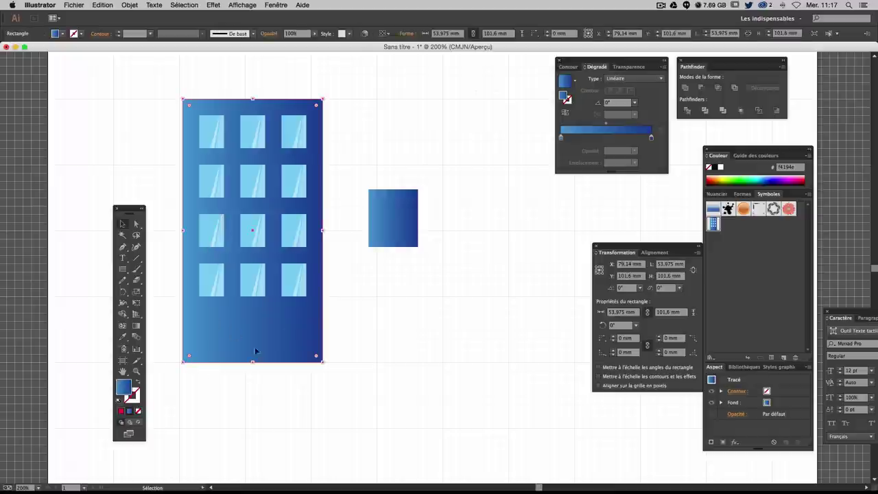
pyautogui.doubleClick(126, 389)
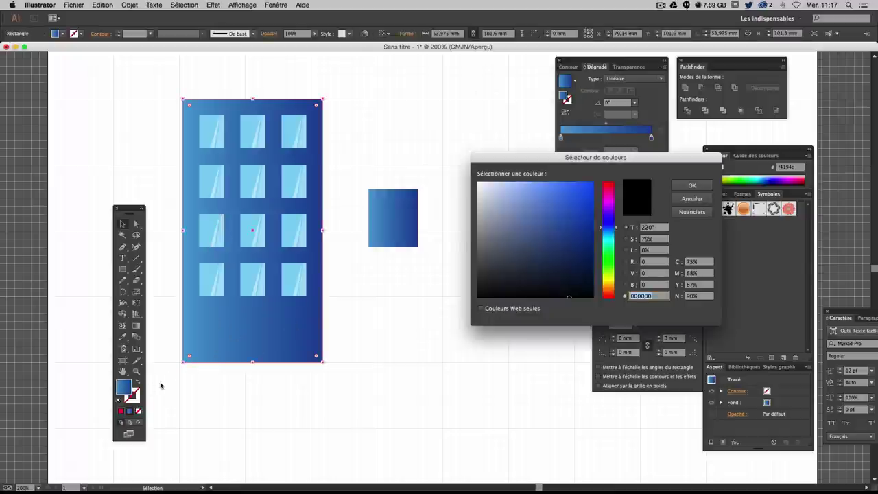
pyautogui.write('1f4698')
pyautogui.press('Return')
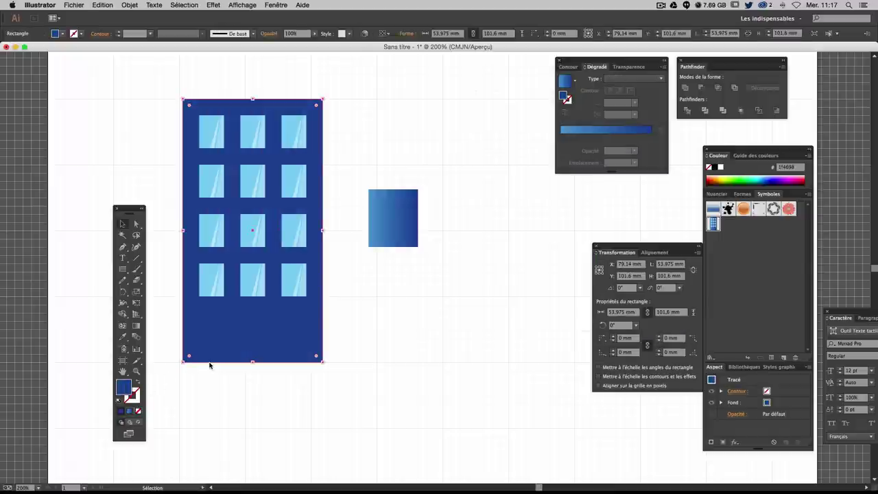
pyautogui.click(342, 341)
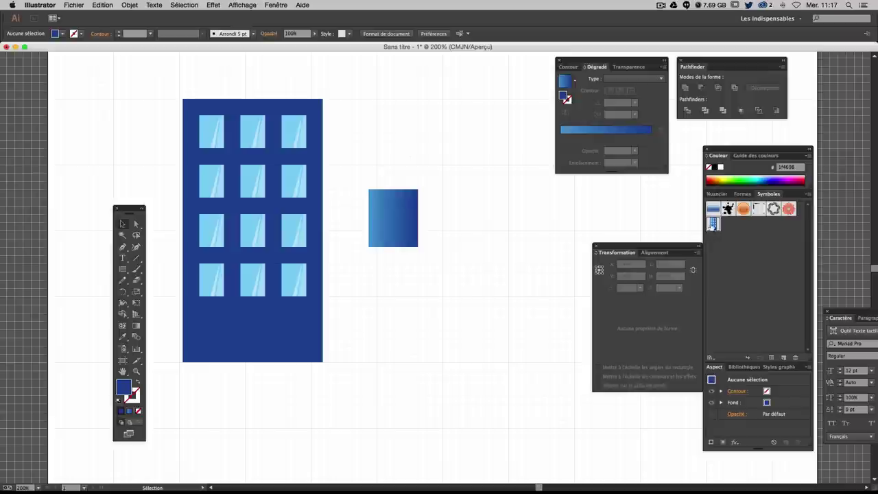
pyautogui.click(122, 234)
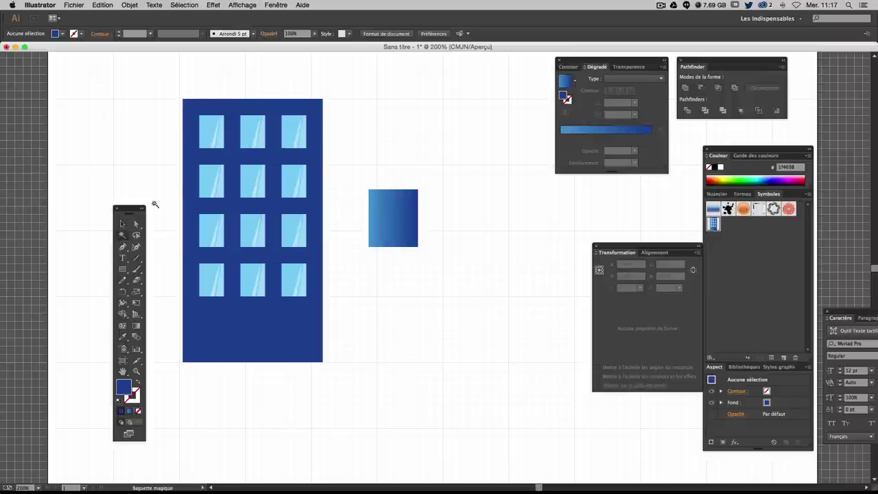
# - Magic-wand select all twelve windows and recolour them to #6abbd8
pyautogui.click(205, 129)
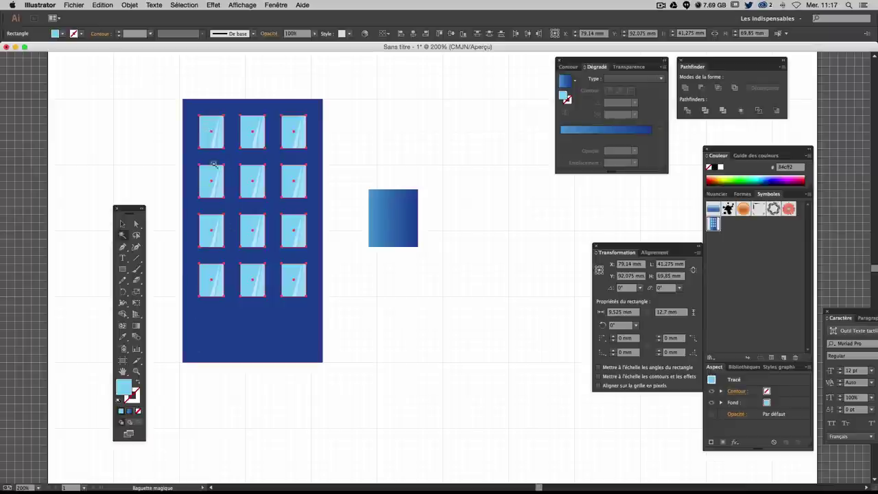
pyautogui.doubleClick(125, 389)
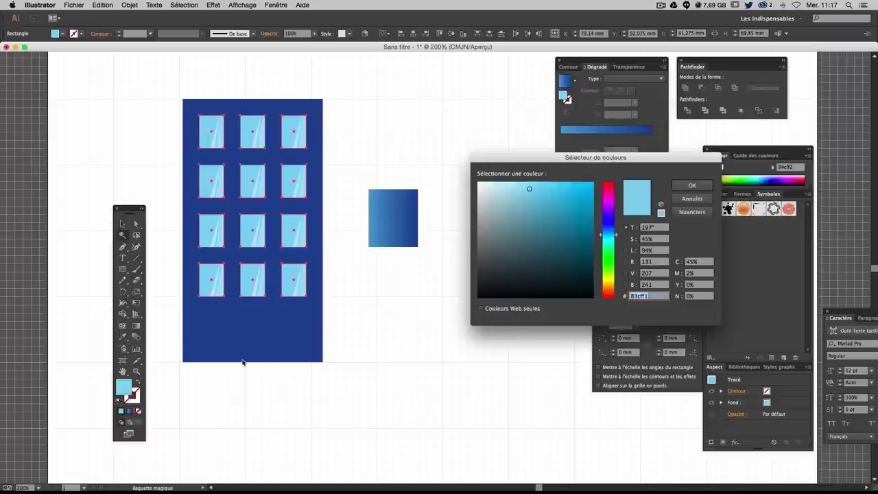
pyautogui.moveTo(530, 191); pyautogui.dragTo(537, 199)
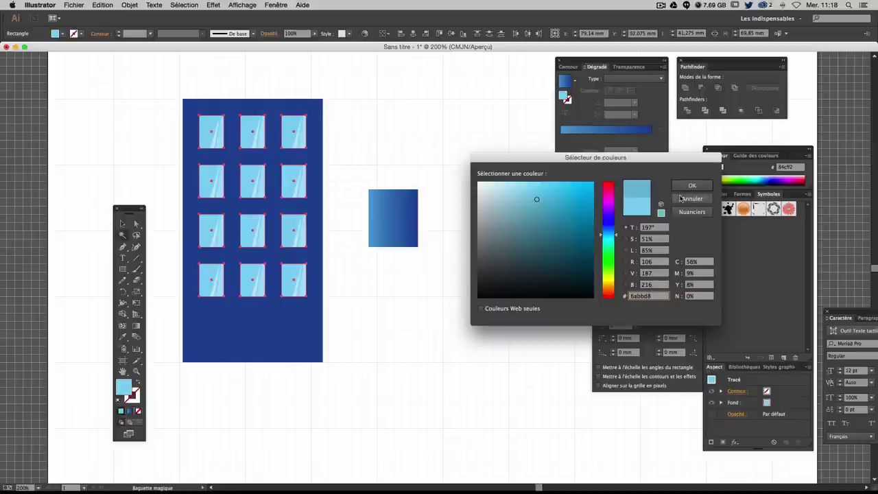
pyautogui.click(691, 185)
pyautogui.click(122, 224)
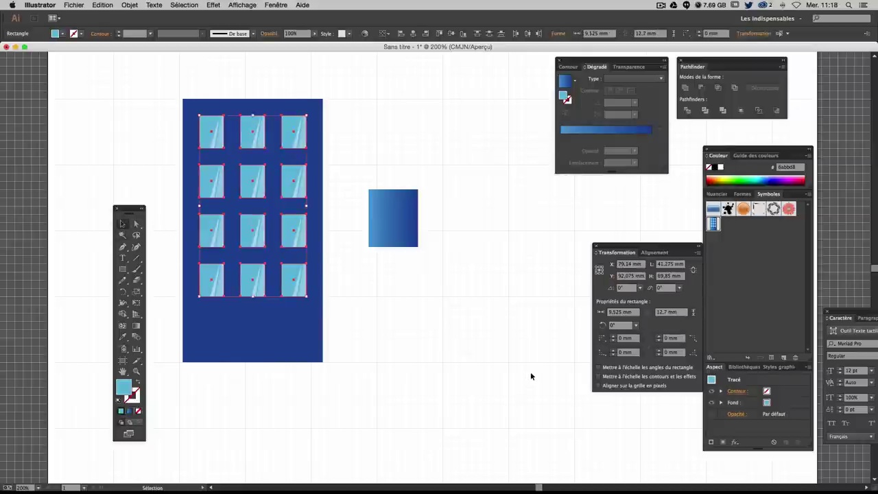
pyautogui.click(531, 371)
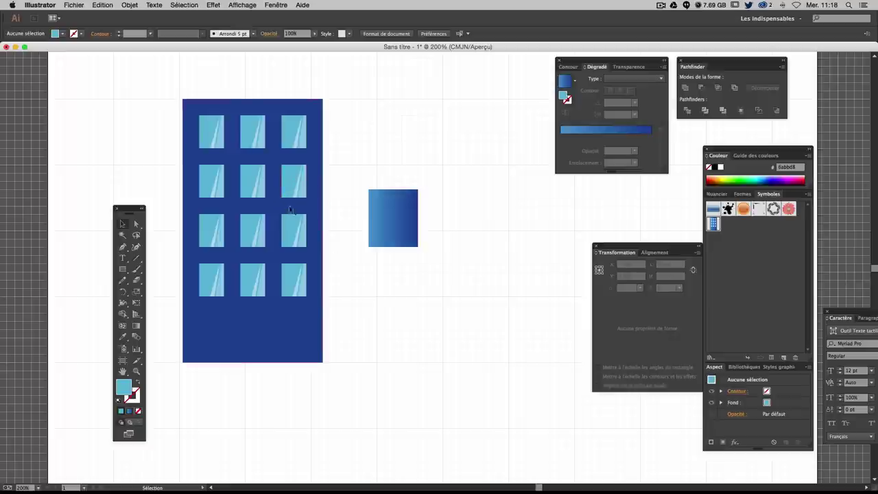
# - Save the dark-blue building with its windows as new symbol 'Nouveau symbole 1'
pyautogui.moveTo(160, 86); pyautogui.dragTo(334, 358)
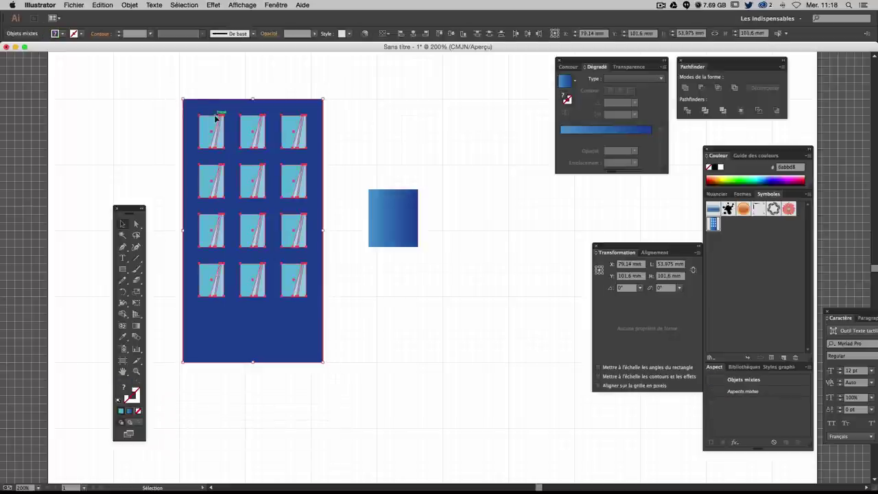
pyautogui.moveTo(207, 107); pyautogui.dragTo(768, 240)
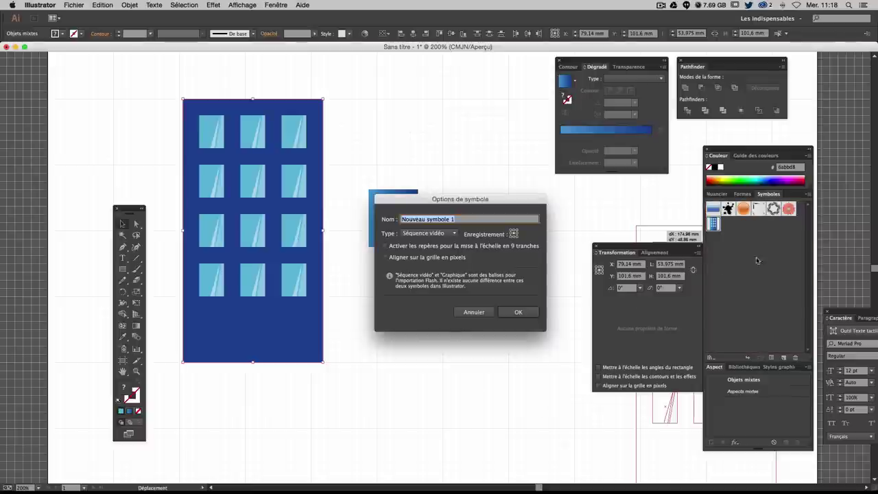
pyautogui.click(518, 312)
pyautogui.click(453, 367)
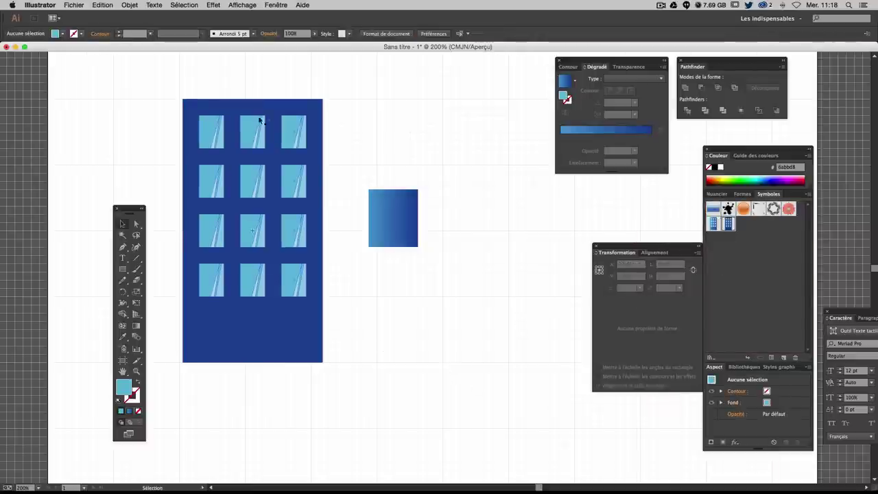
# - Delete the building and the gradient square from the artboard
pyautogui.moveTo(163, 103); pyautogui.dragTo(449, 332)
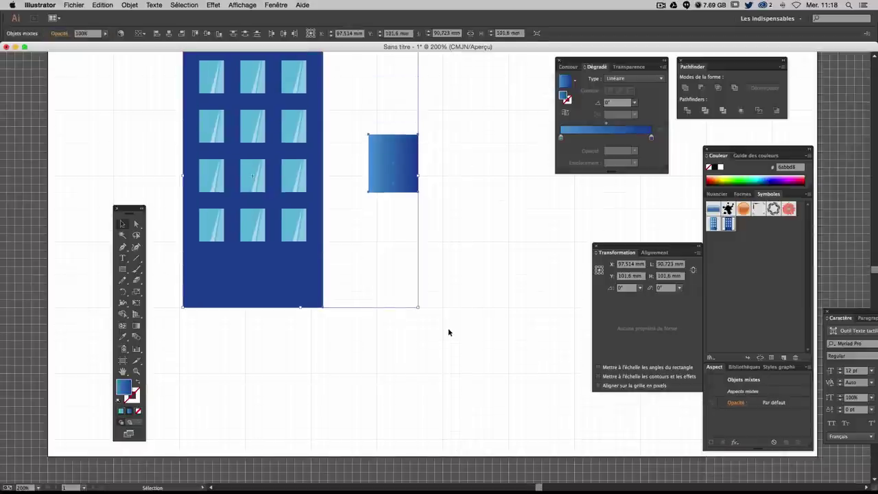
pyautogui.press('Delete')
pyautogui.click(243, 5)
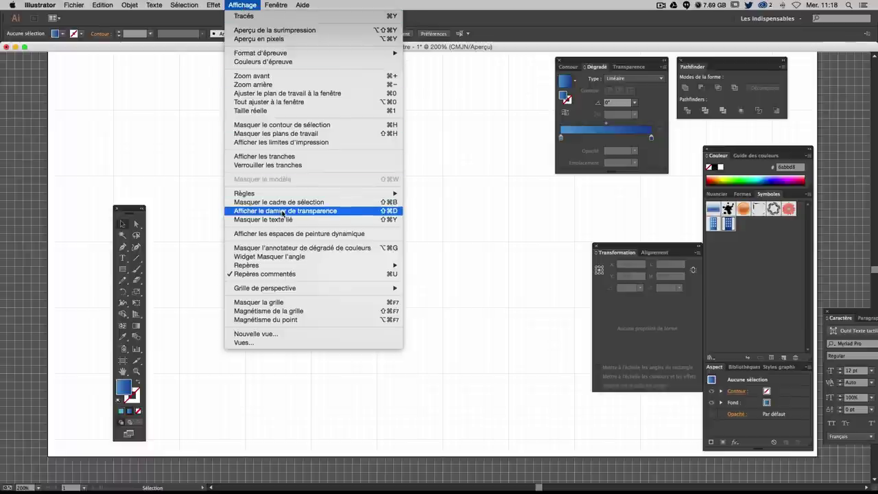
# - Hide the canvas grid and display the two-point perspective grid (Ctrl+Shift+I)
pyautogui.click(291, 303)
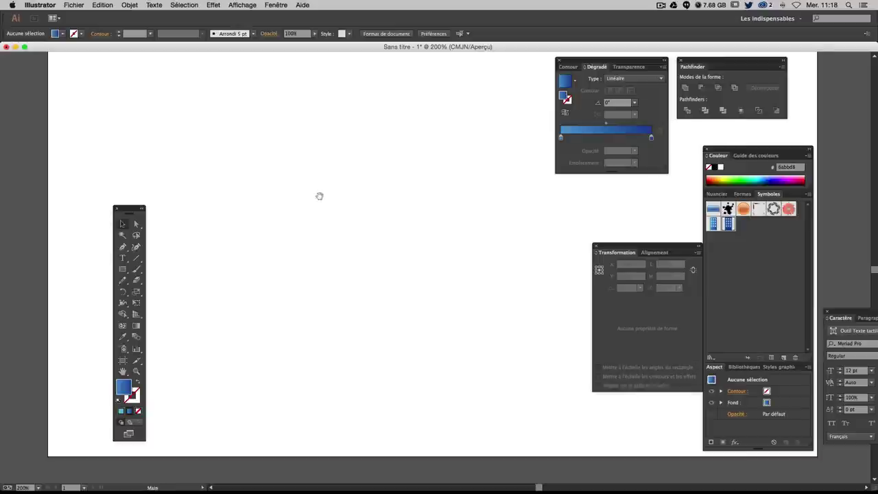
pyautogui.scroll(2, 320, 269)
pyautogui.hscroll(2, 308, 273)
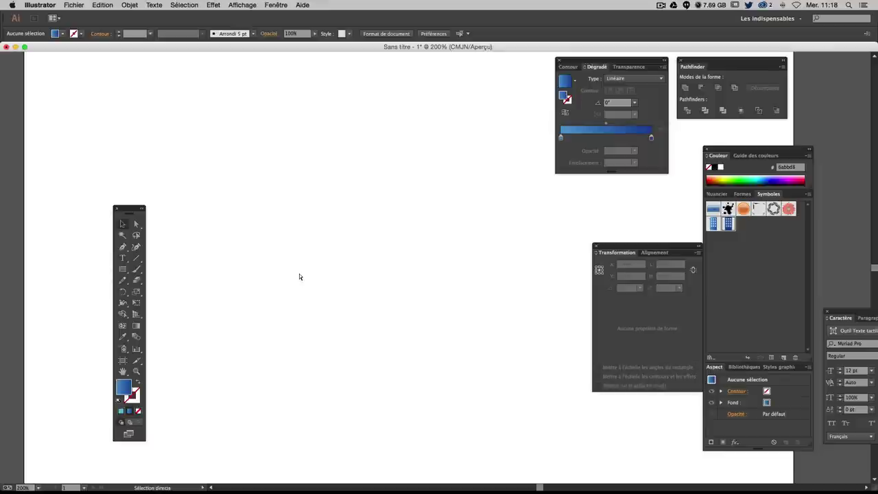
pyautogui.hotkey('ctrl', 'shift', 'i')
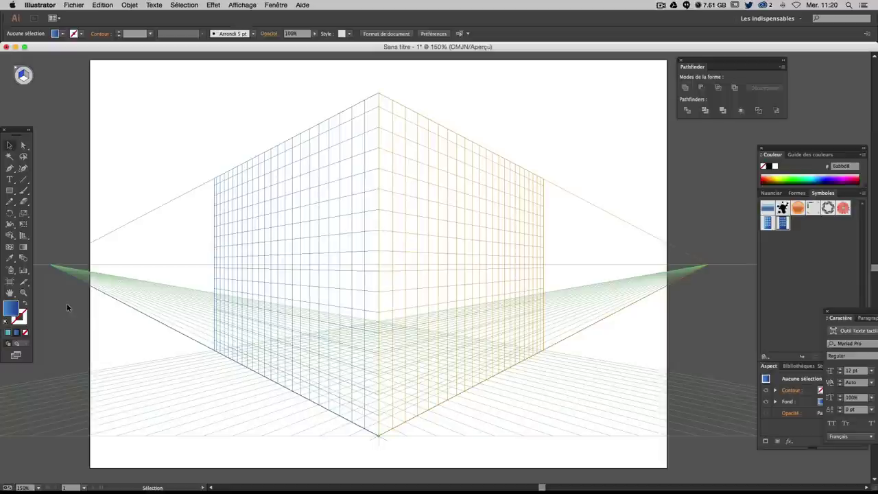
# - Experiment with dragging the perspective grid's ground level and right plane
pyautogui.hotkey('shift', 'v')
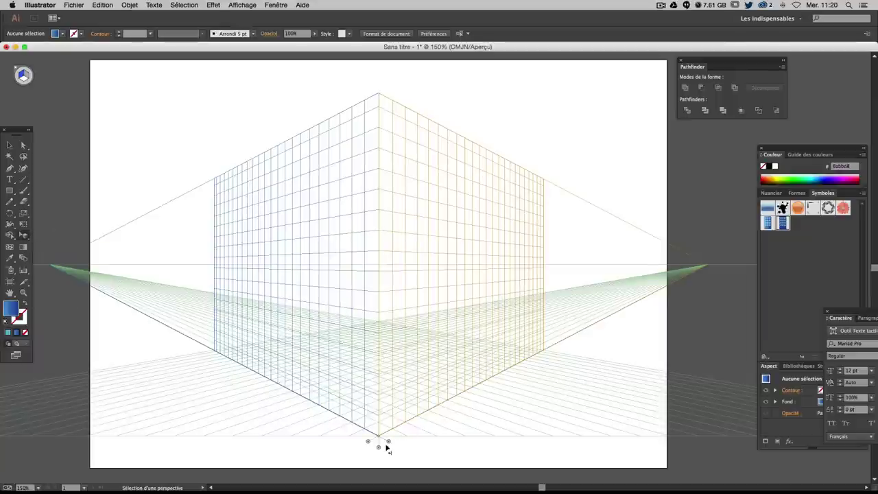
pyautogui.moveTo(391, 446)
pyautogui.mouseDown()
pyautogui.moveTo(387, 455)
pyautogui.moveTo(396, 287)
pyautogui.mouseUp()
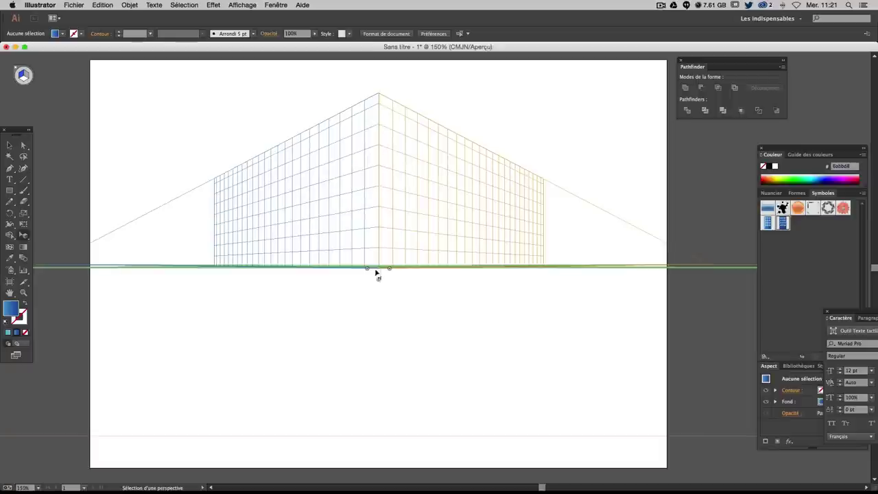
pyautogui.moveTo(378, 282)
pyautogui.mouseDown()
pyautogui.moveTo(379, 468)
pyautogui.moveTo(387, 265)
pyautogui.moveTo(376, 347)
pyautogui.moveTo(471, 336)
pyautogui.moveTo(243, 335)
pyautogui.mouseUp()
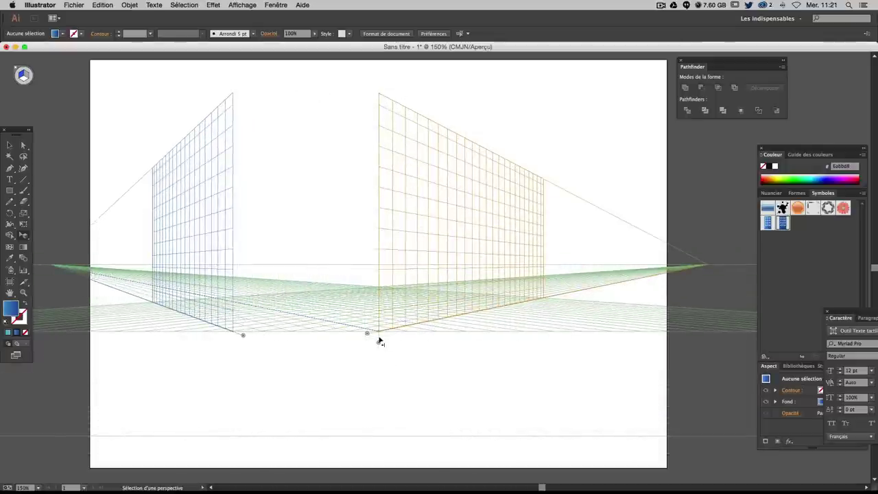
pyautogui.moveTo(368, 336); pyautogui.dragTo(226, 323)
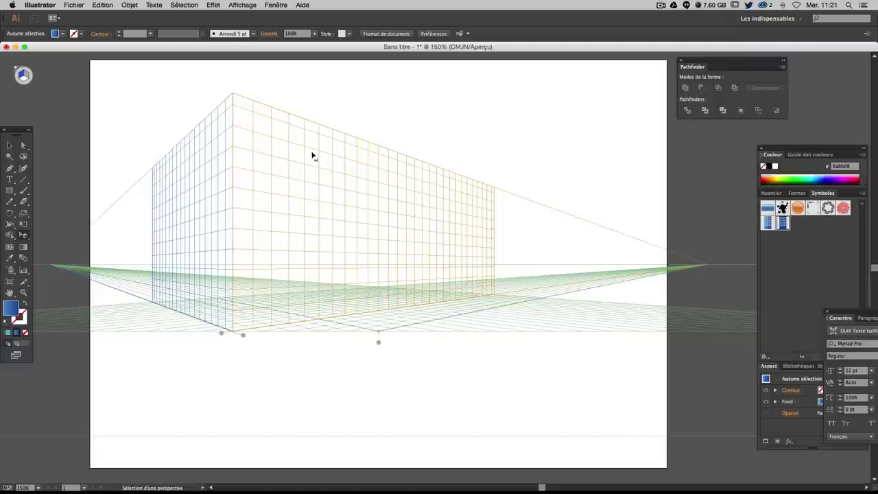
# - Revert to the default grid and drag its ground level lower
pyautogui.hotkey('ctrl', 'z')
pyautogui.hotkey('ctrl', 'z')
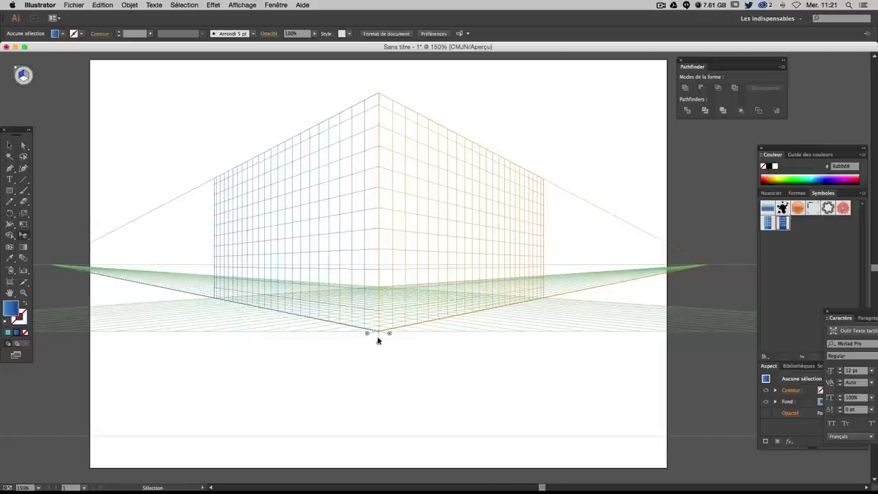
pyautogui.hotkey('shift', 'v')
pyautogui.moveTo(379, 346); pyautogui.dragTo(374, 408)
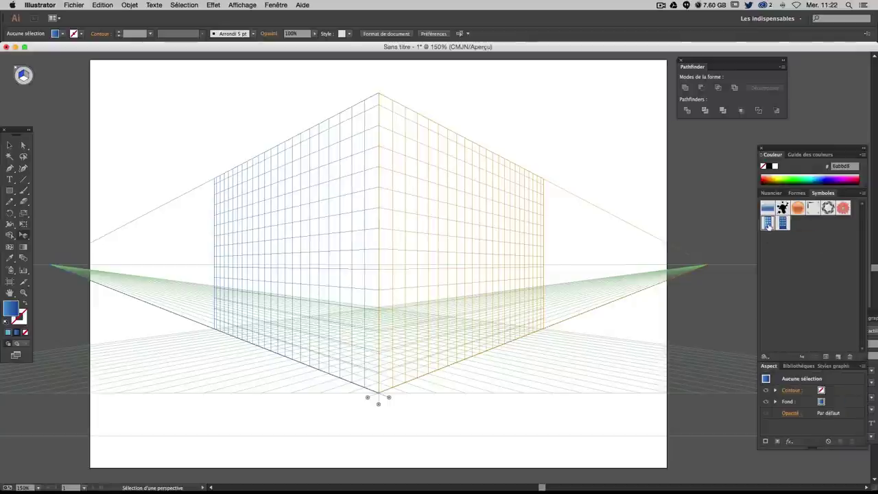
# - Drop the gradient window symbol on the left plane and stretch it into a tall facade
pyautogui.moveTo(768, 225); pyautogui.dragTo(320, 185)
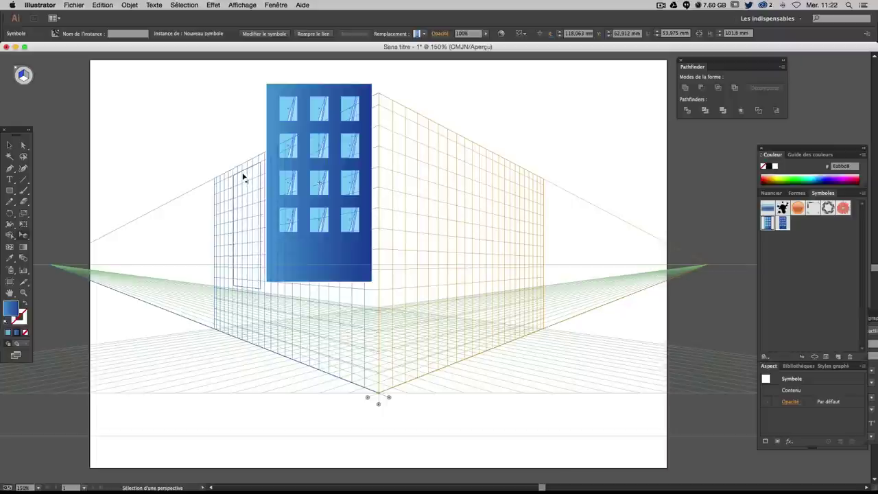
pyautogui.moveTo(244, 177); pyautogui.dragTo(242, 177)
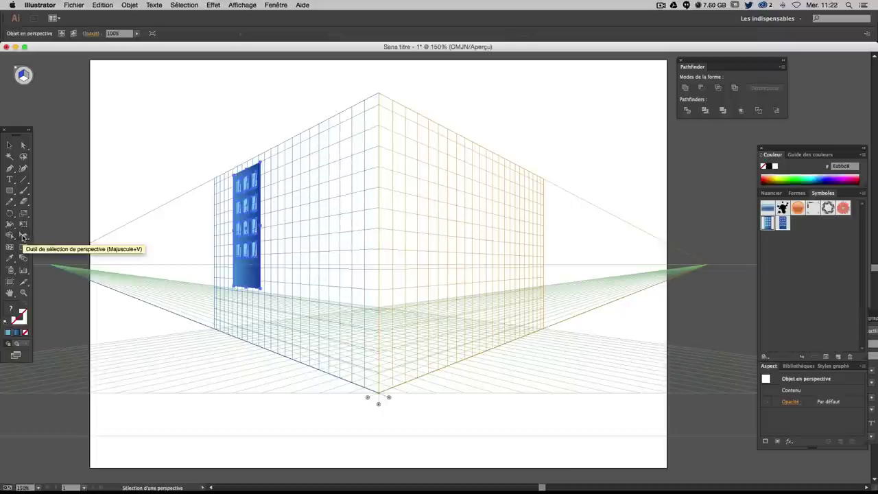
pyautogui.click(23, 236)
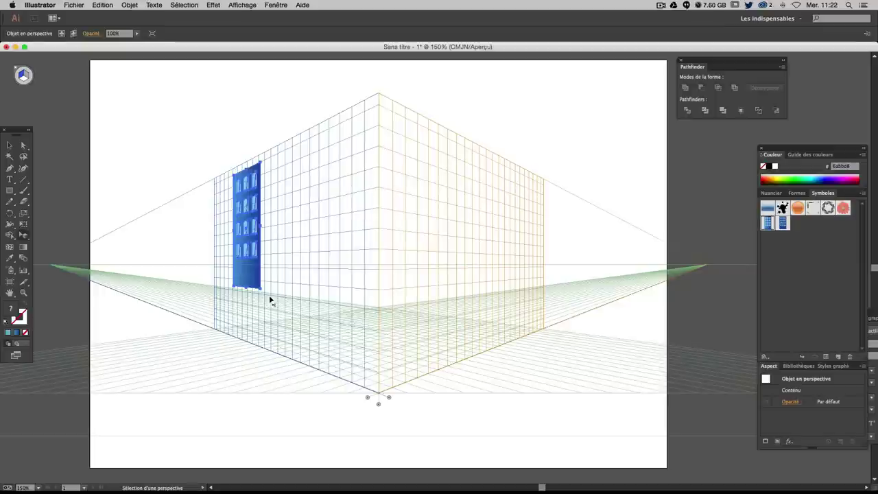
pyautogui.moveTo(264, 293); pyautogui.dragTo(299, 354)
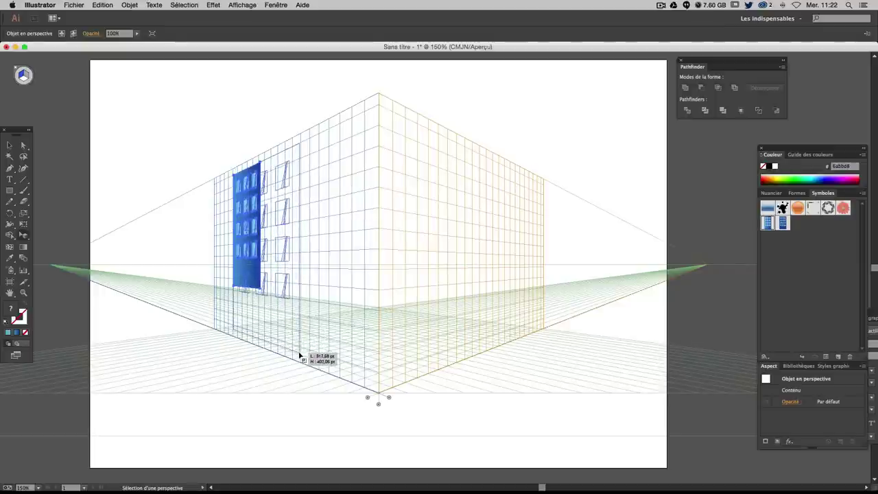
pyautogui.moveTo(299, 354)
pyautogui.mouseDown()
pyautogui.moveTo(305, 367)
pyautogui.moveTo(278, 338)
pyautogui.mouseUp()
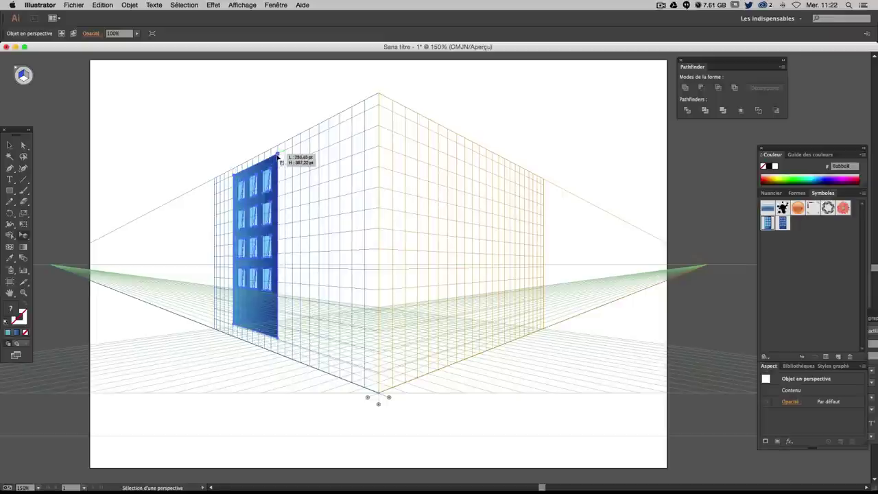
pyautogui.moveTo(278, 156); pyautogui.dragTo(254, 167)
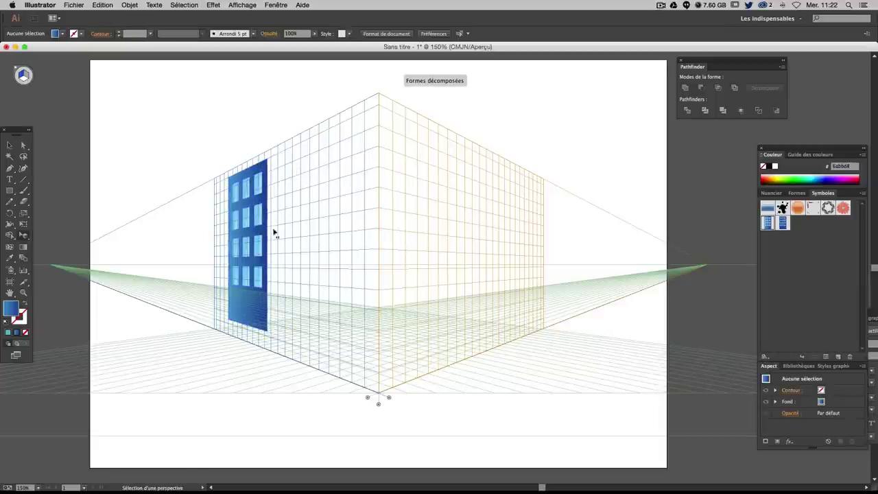
pyautogui.moveTo(268, 333); pyautogui.dragTo(268, 336)
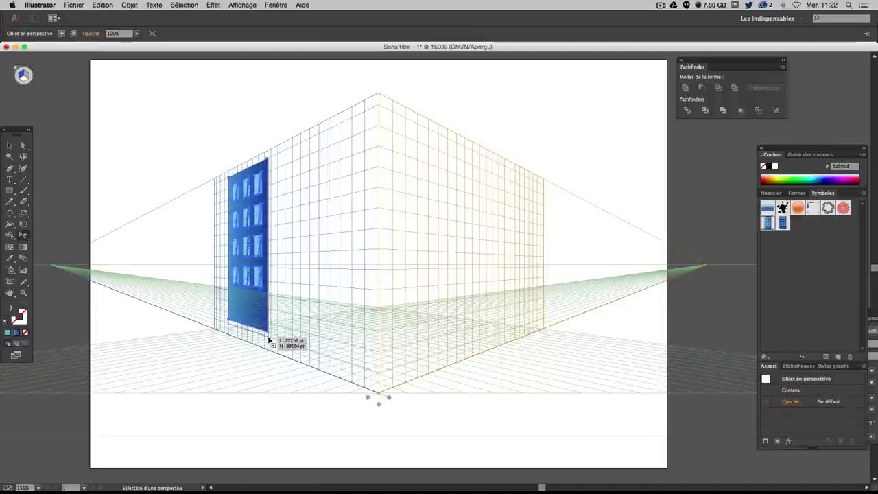
pyautogui.click(219, 89)
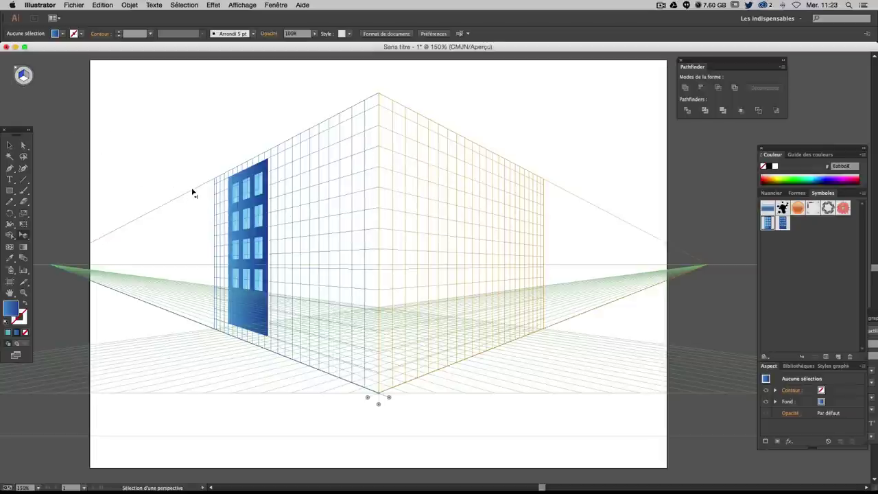
# - Activate the right plane and snap the dark-blue window symbol onto it
pyautogui.click(24, 77)
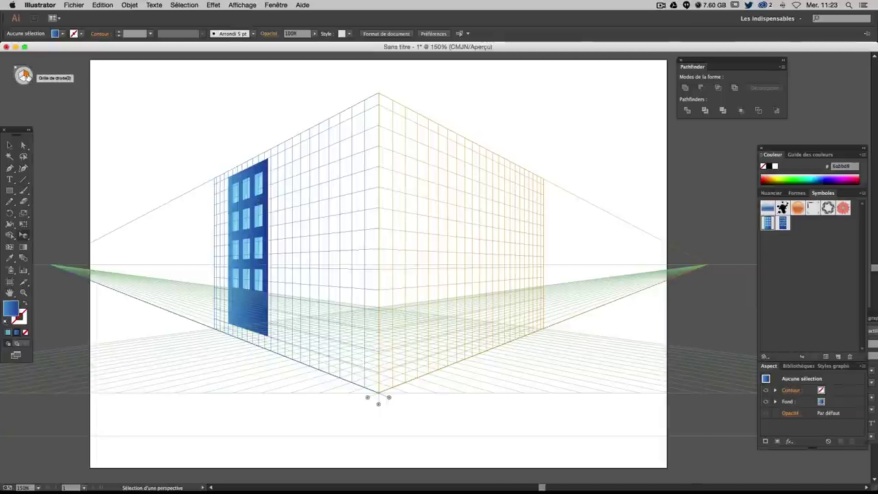
pyautogui.click(783, 223)
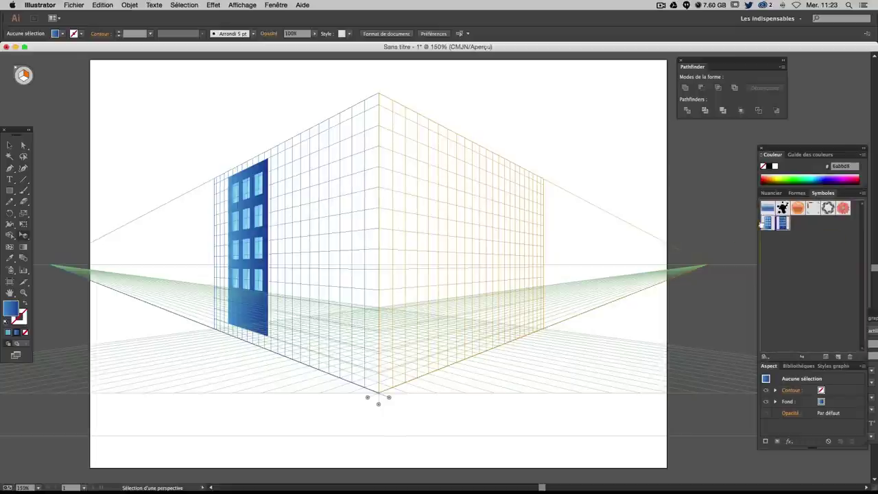
pyautogui.moveTo(786, 234); pyautogui.dragTo(355, 190)
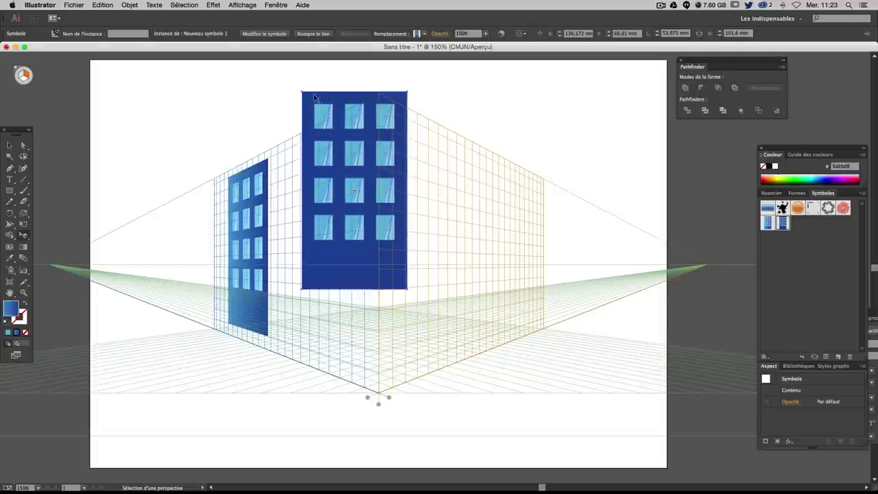
pyautogui.moveTo(315, 98); pyautogui.dragTo(284, 170)
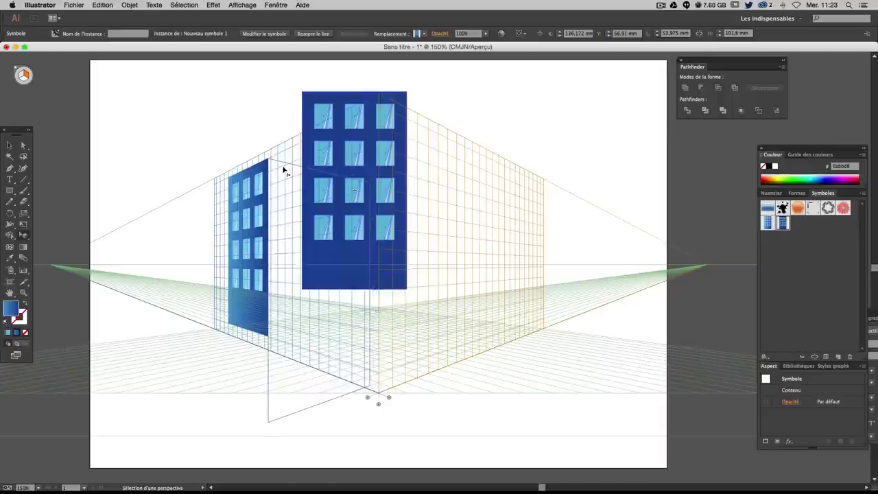
pyautogui.moveTo(284, 170); pyautogui.dragTo(284, 172)
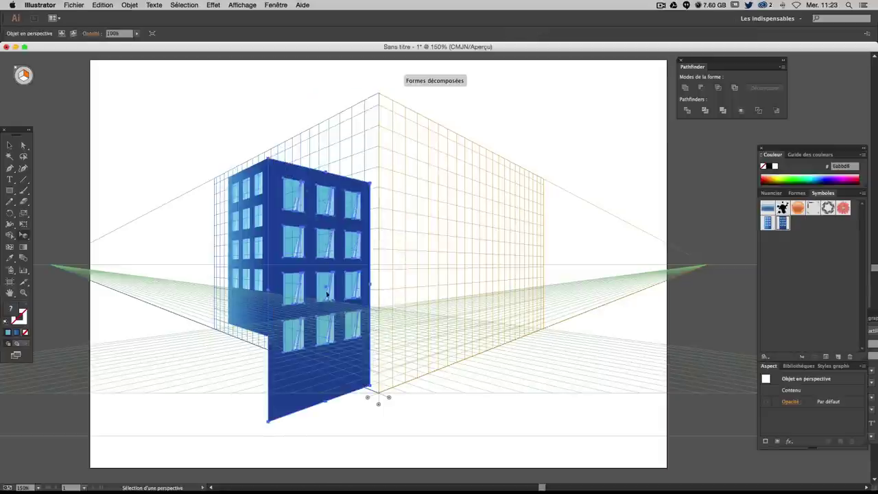
# - Resize the dark facade so its top and bottom corners meet the front's corner edge
pyautogui.moveTo(268, 421); pyautogui.dragTo(271, 337)
pyautogui.hotkey('ctrl', '+')
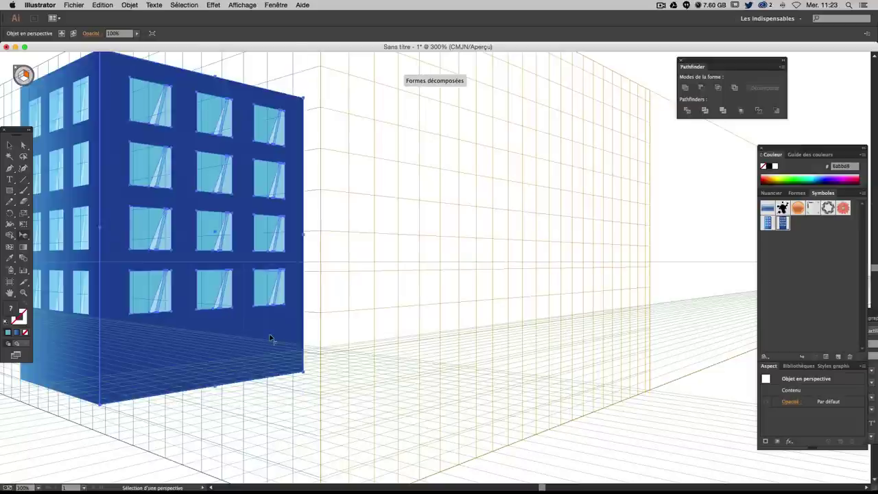
pyautogui.moveTo(210, 337); pyautogui.dragTo(520, 320)
pyautogui.hotkey('ctrl', '+')
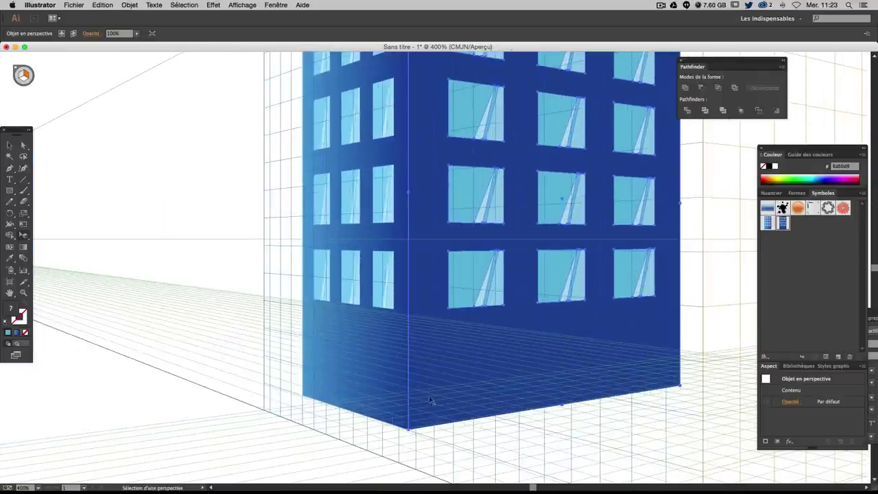
pyautogui.moveTo(410, 432); pyautogui.dragTo(411, 432)
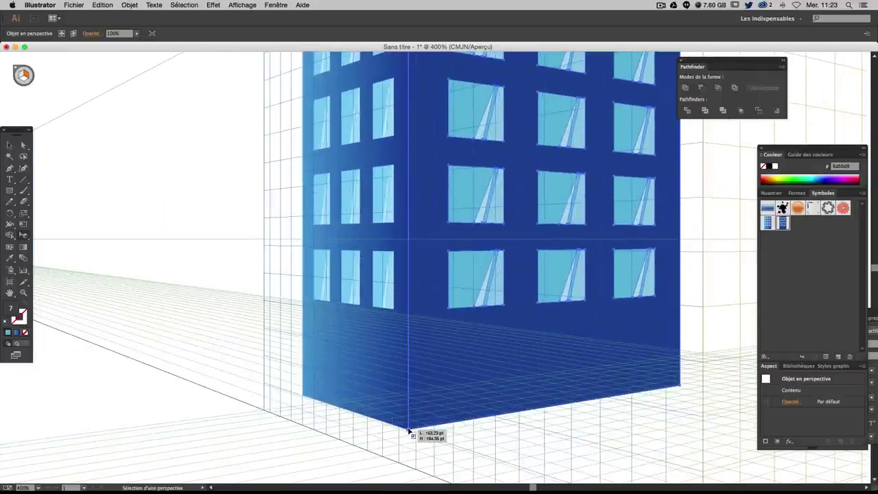
pyautogui.moveTo(495, 122); pyautogui.dragTo(480, 260)
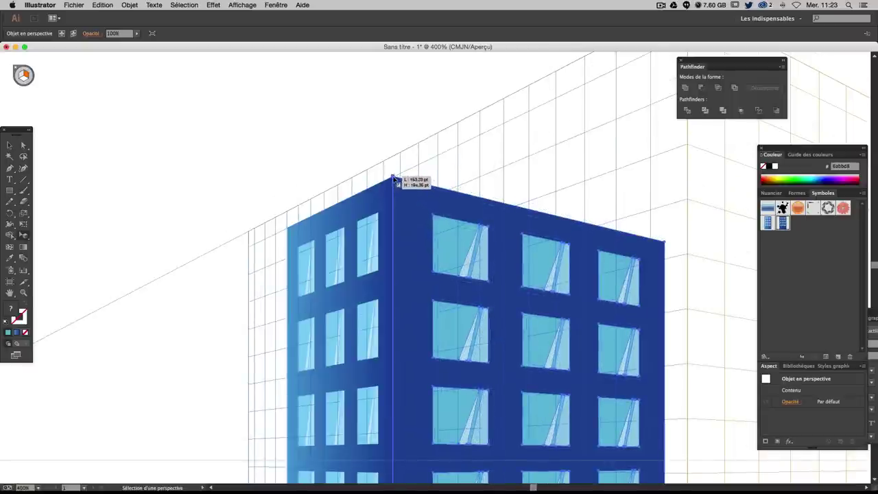
pyautogui.moveTo(404, 178); pyautogui.dragTo(269, 120)
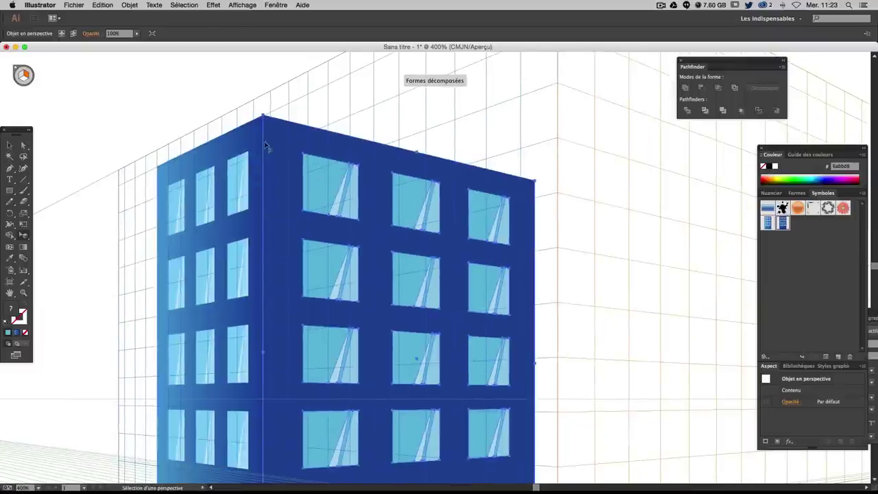
pyautogui.click(200, 91)
# - Narrow the dark facade into a slim side wall
pyautogui.press('super+minus')
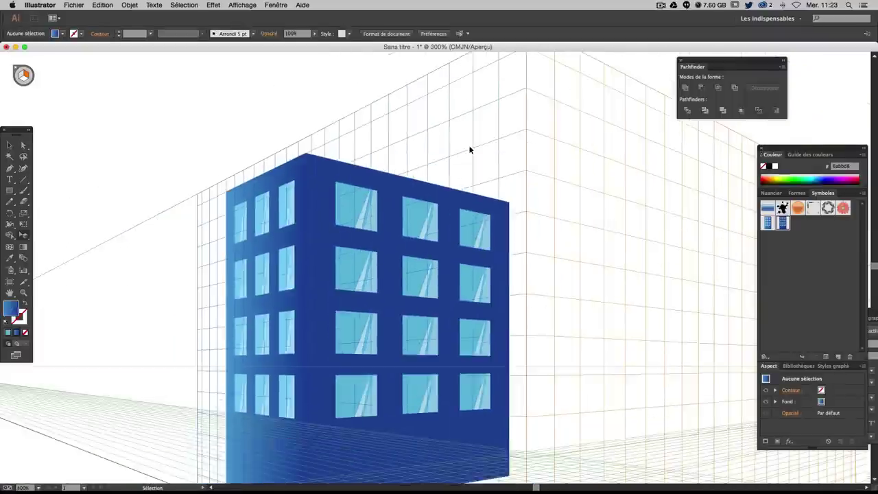
pyautogui.press('super+minus')
pyautogui.click(441, 373)
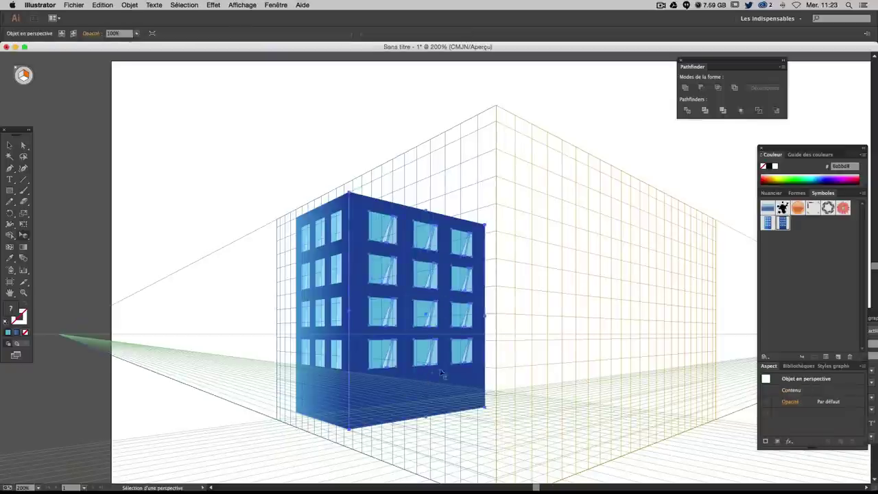
pyautogui.moveTo(486, 320)
pyautogui.mouseDown()
pyautogui.moveTo(627, 326)
pyautogui.moveTo(405, 315)
pyautogui.mouseUp()
pyautogui.click(310, 152)
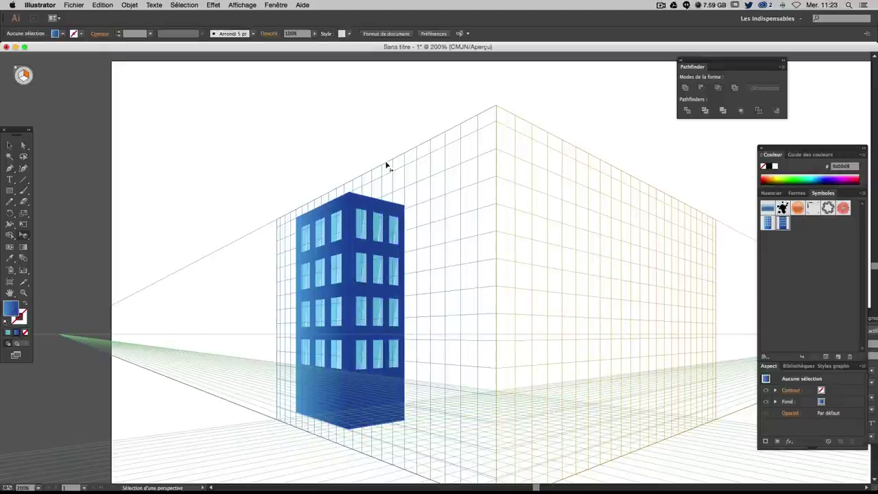
pyautogui.hotkey('ctrl', '-')
# - Bring in another gradient building symbol and delete the misplaced flat copy
pyautogui.moveTo(415, 165); pyautogui.dragTo(353, 176)
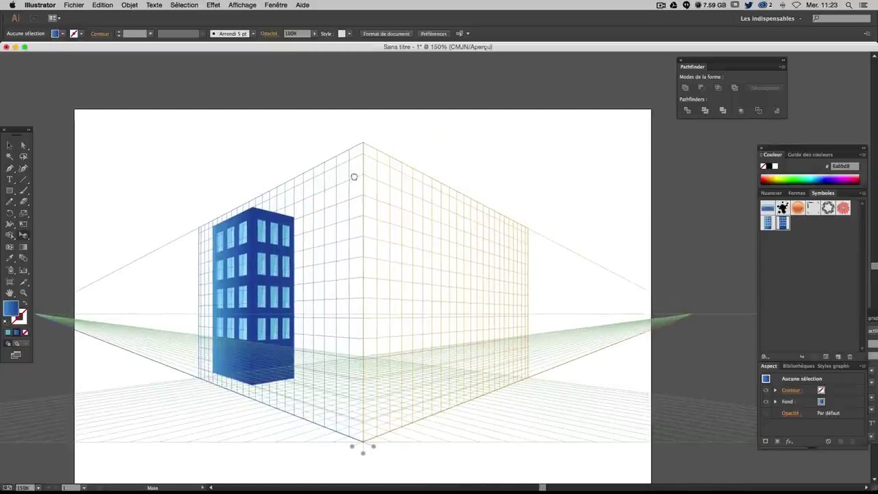
pyautogui.scroll(-2, 441, 294)
pyautogui.click(769, 228)
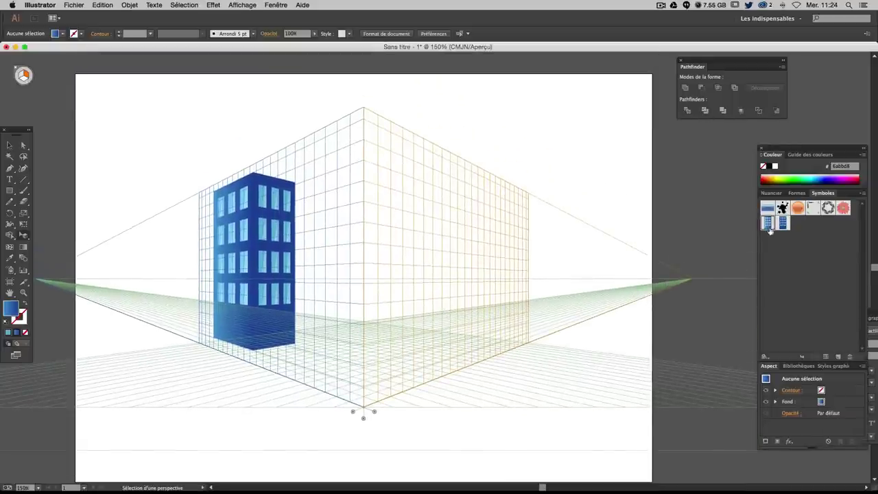
pyautogui.moveTo(769, 228)
pyautogui.mouseDown()
pyautogui.moveTo(349, 254)
pyautogui.moveTo(306, 228)
pyautogui.mouseUp()
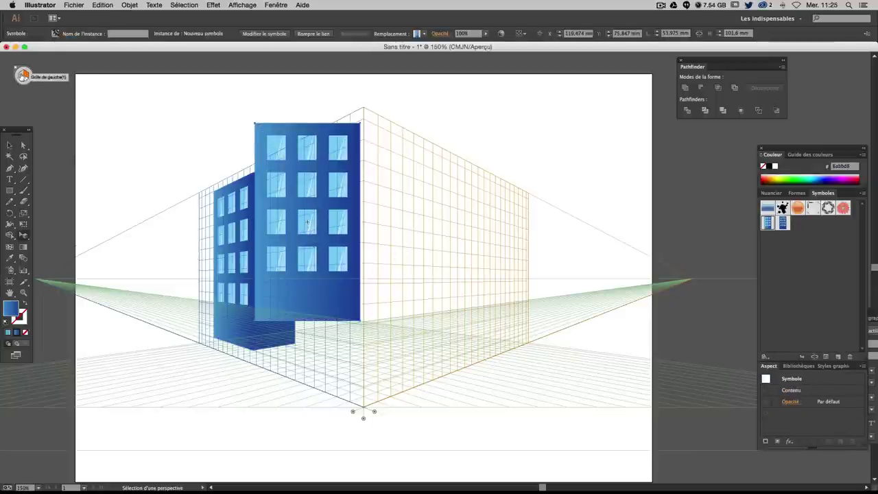
pyautogui.press('1')
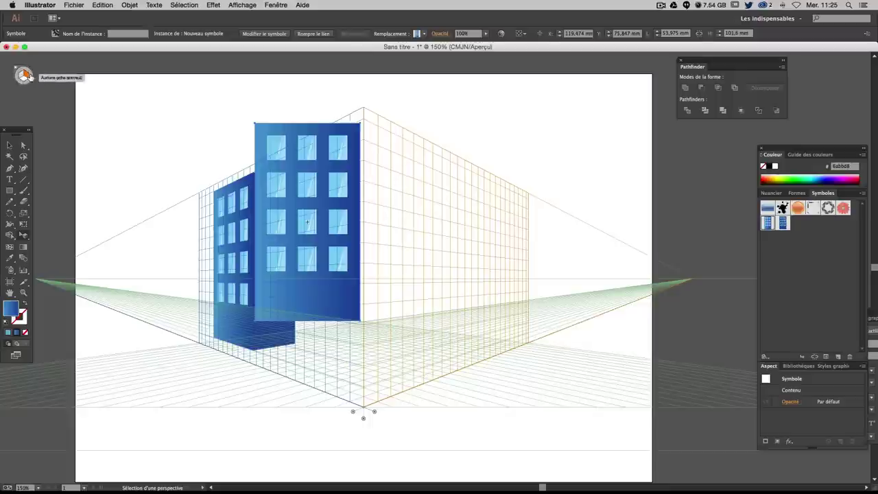
pyautogui.press('Delete')
# - Map a gradient building copy onto the left plane in front of the first building
pyautogui.click(16, 75)
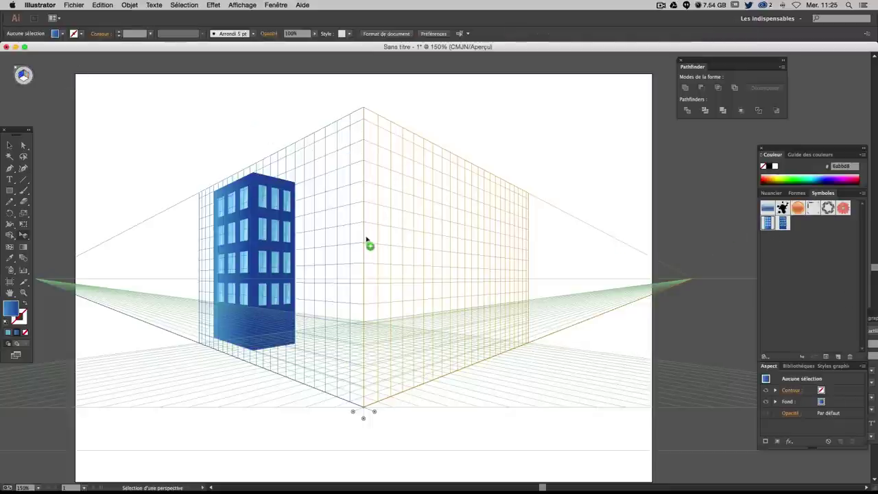
pyautogui.moveTo(367, 240); pyautogui.dragTo(320, 225)
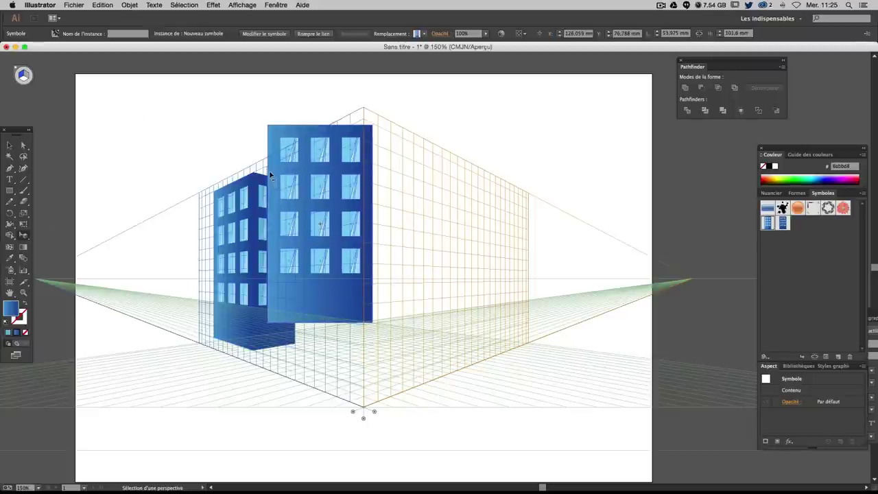
pyautogui.moveTo(271, 176); pyautogui.dragTo(518, 249)
pyautogui.press('super+plus')
pyautogui.press('super+plus')
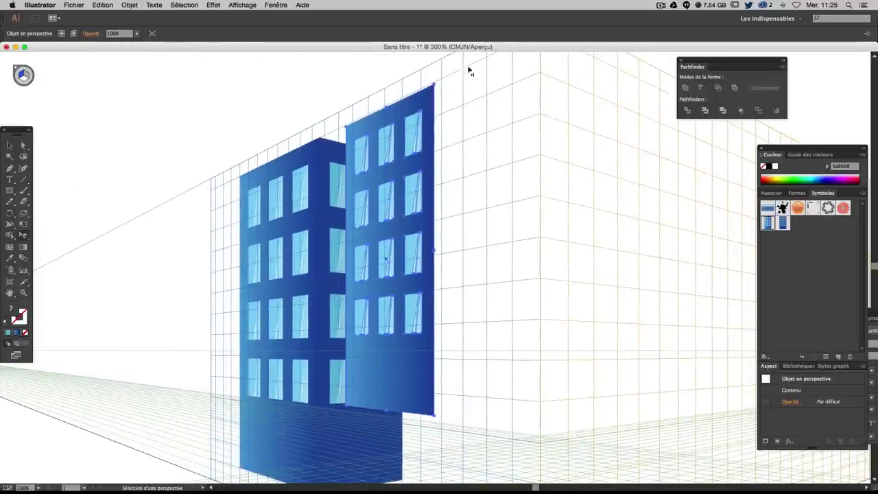
pyautogui.moveTo(358, 130); pyautogui.dragTo(361, 128)
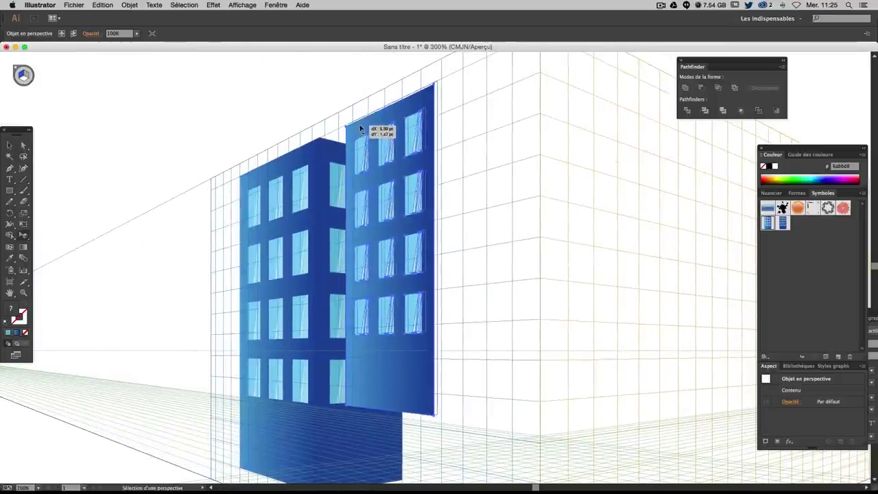
# - Stretch the front facade down to the ground and widen its right side
pyautogui.scroll(-2, 482, 464)
pyautogui.scroll(-1, 443, 423)
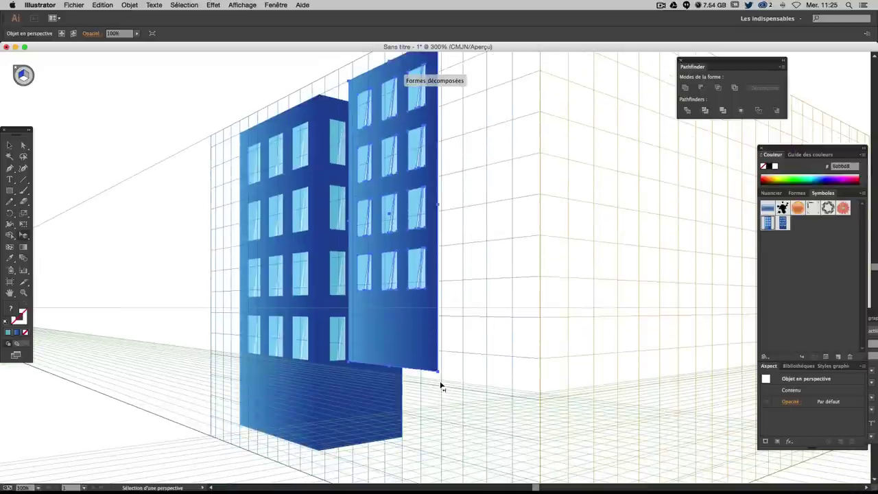
pyautogui.scroll(-2, 441, 384)
pyautogui.moveTo(440, 334); pyautogui.dragTo(447, 450)
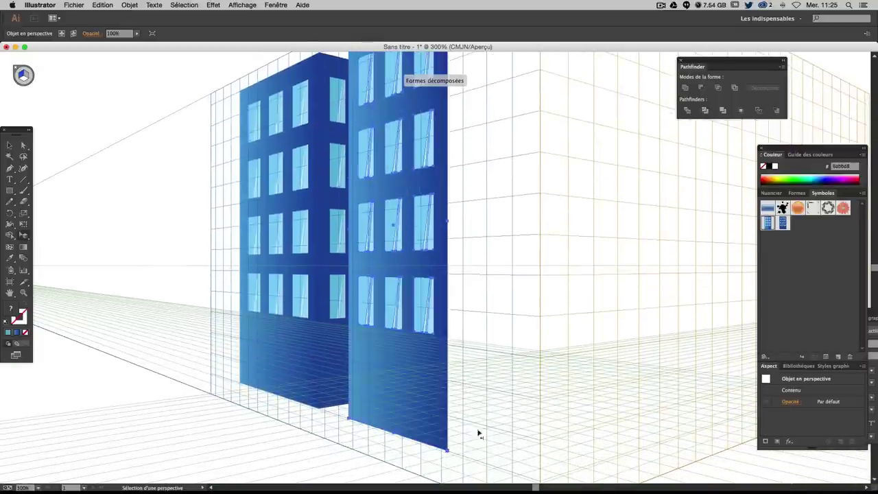
pyautogui.scroll(3, 577, 261)
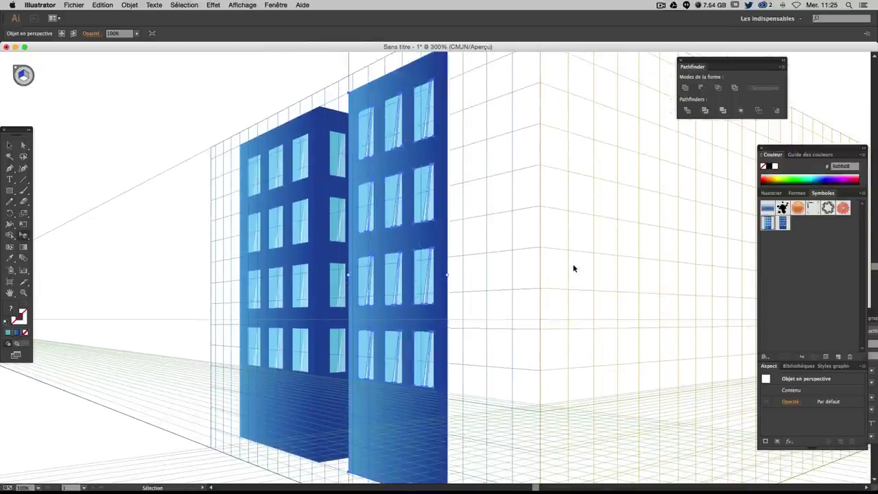
pyautogui.hotkey('ctrl', '-')
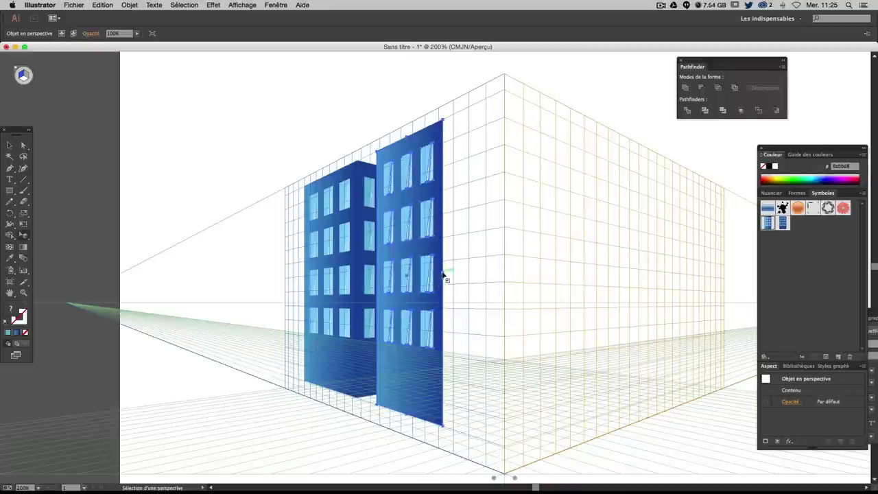
pyautogui.moveTo(443, 275); pyautogui.dragTo(452, 274)
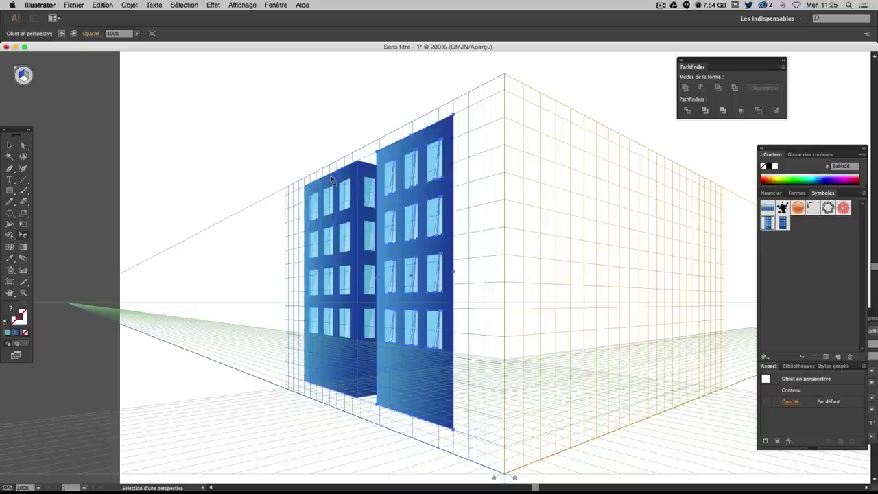
pyautogui.moveTo(545, 198)
pyautogui.mouseDown()
pyautogui.moveTo(455, 199)
pyautogui.moveTo(424, 184)
pyautogui.moveTo(418, 190)
pyautogui.mouseUp()
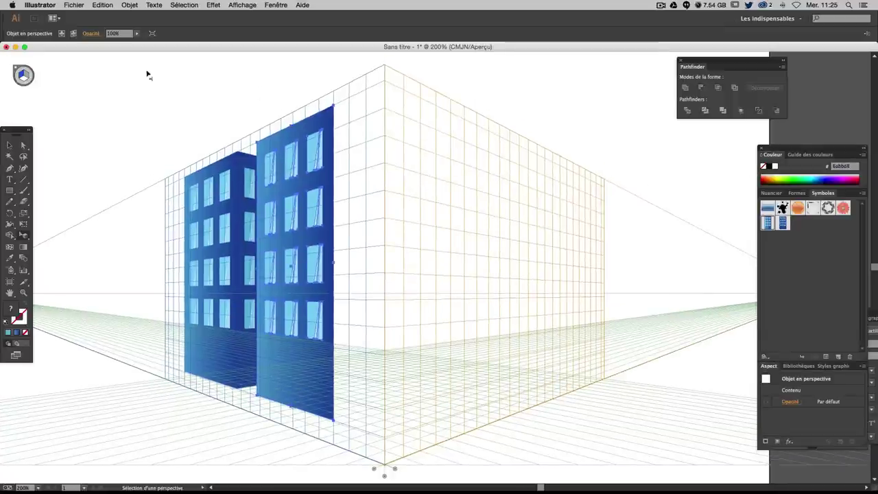
pyautogui.click(23, 76)
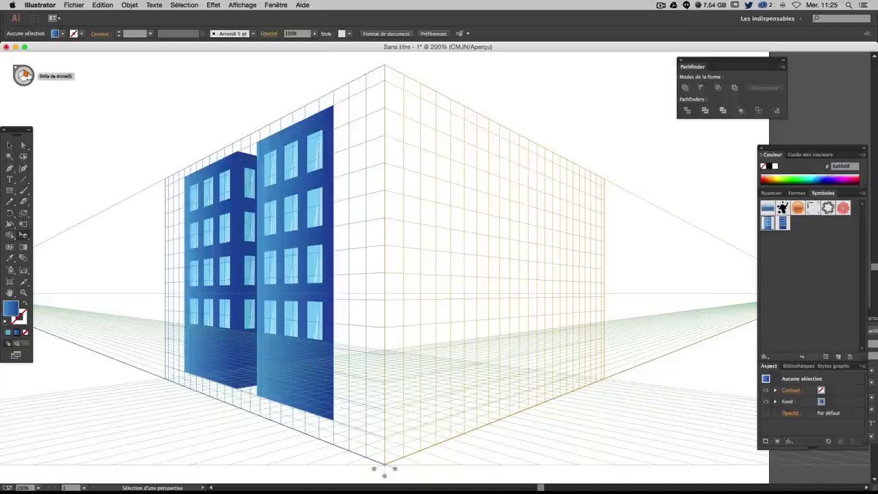
# - Map the dark-blue window symbol onto the right plane as the tower's matching side wall
pyautogui.click(783, 224)
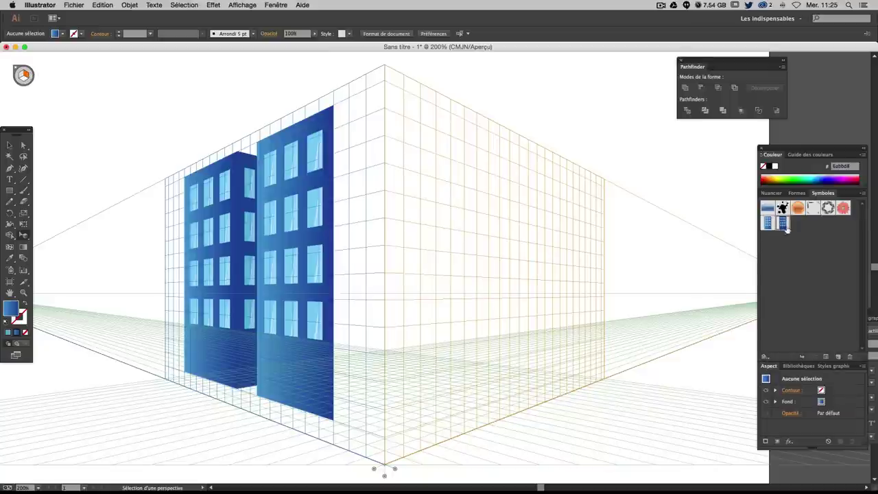
pyautogui.moveTo(744, 226); pyautogui.dragTo(367, 196)
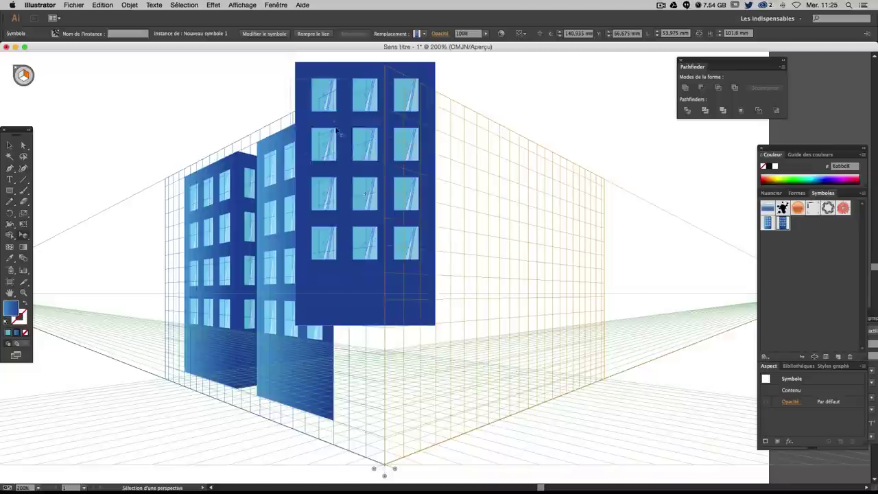
pyautogui.scroll(3, 306, 80)
pyautogui.moveTo(303, 117); pyautogui.dragTo(341, 161)
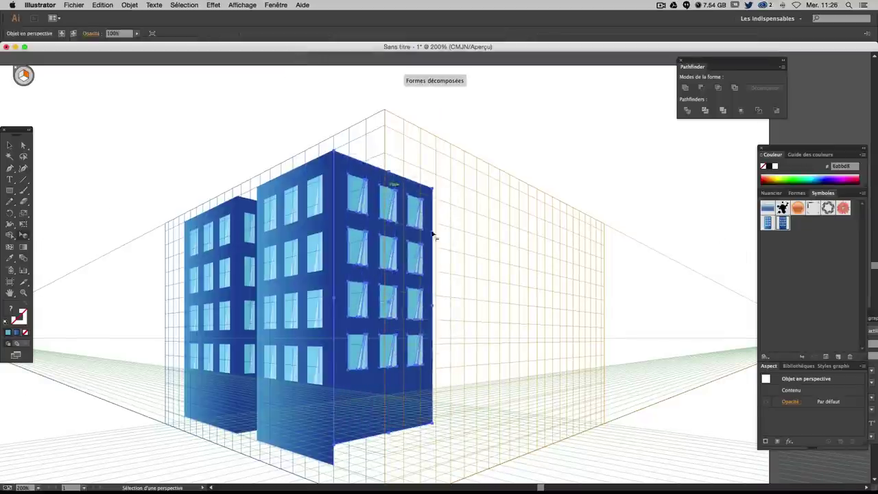
pyautogui.scroll(-3, 485, 345)
pyautogui.moveTo(347, 413); pyautogui.dragTo(334, 420)
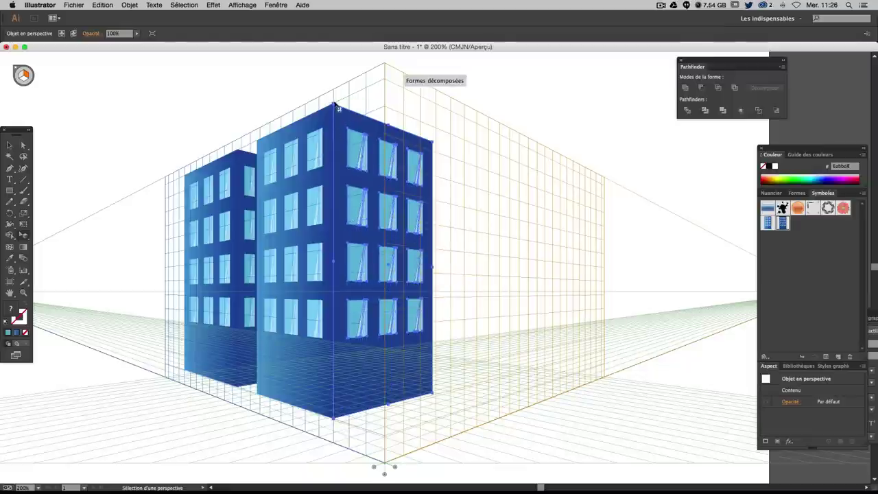
pyautogui.click(296, 88)
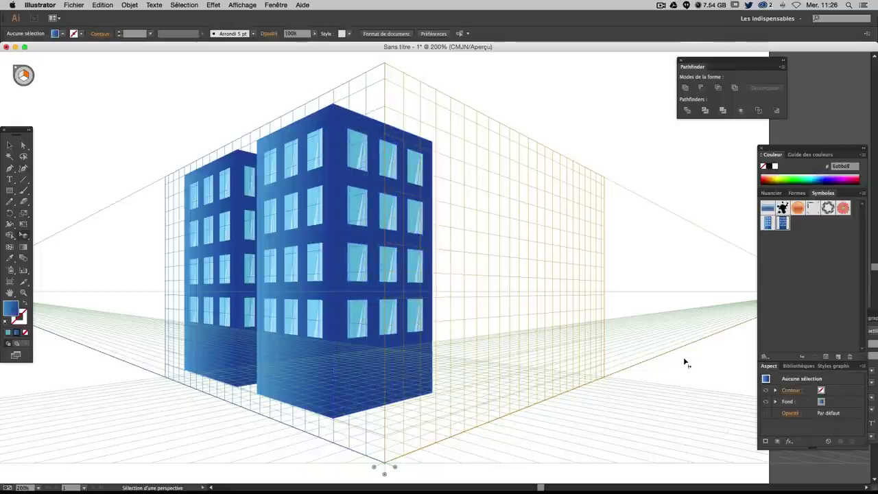
pyautogui.press('super+minus')
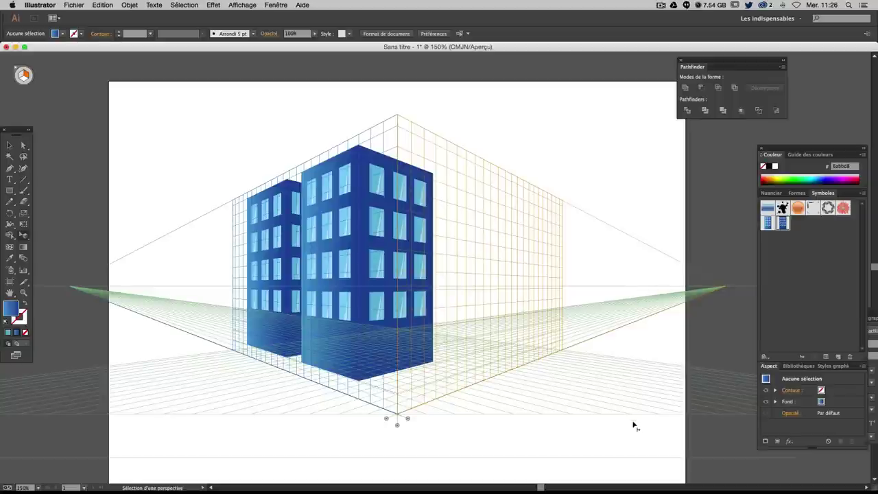
pyautogui.press('super+shift+i')
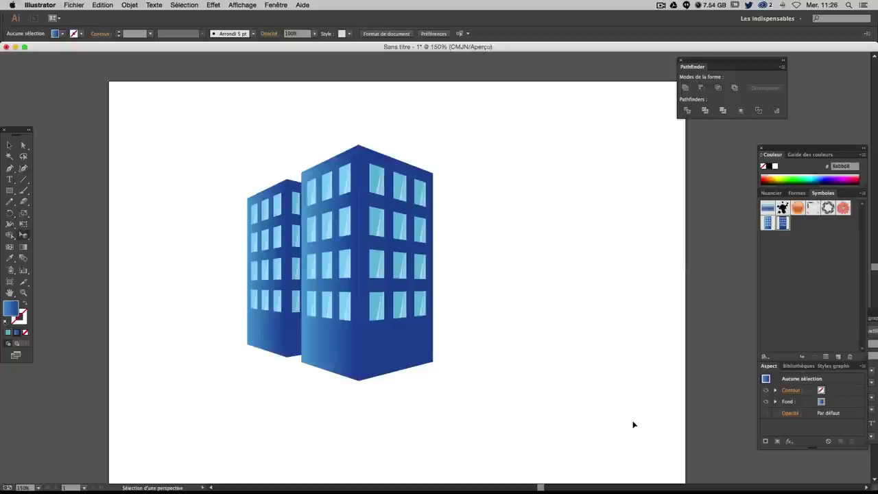
pyautogui.press('super+plus')
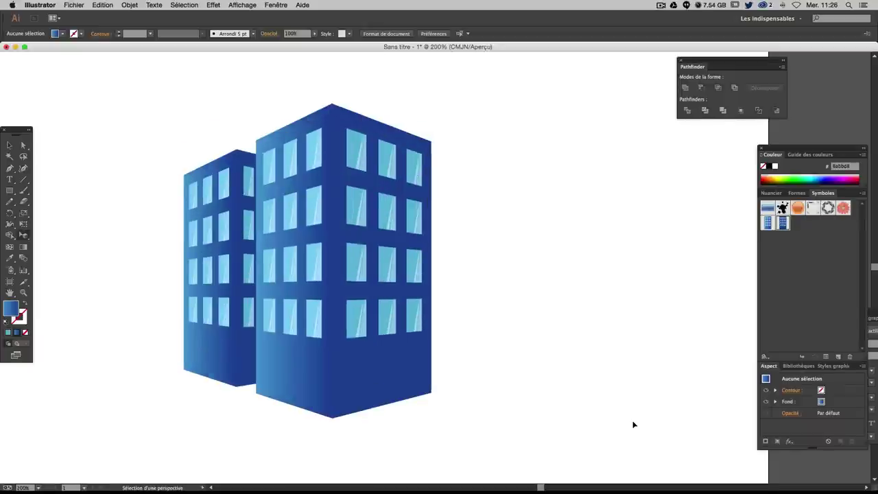
pyautogui.press('super+minus')
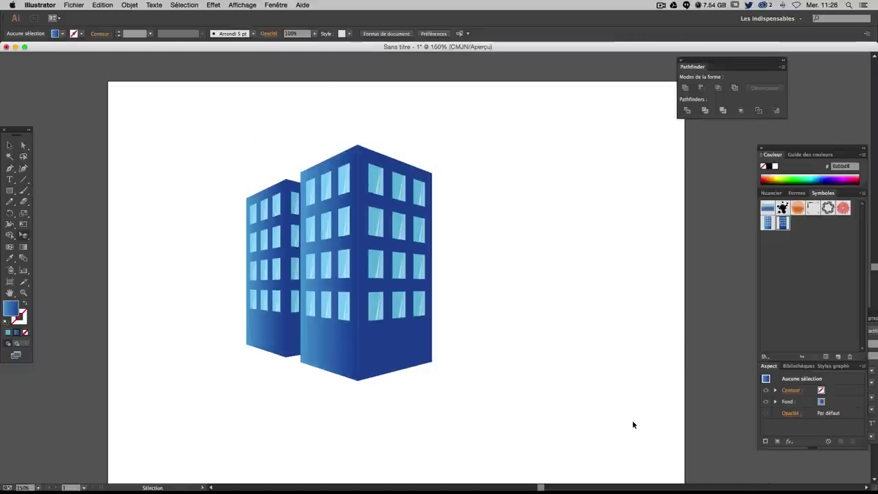
pyautogui.hotkey('shift', 'v')
pyautogui.press('super+shift+i')
pyautogui.press('super+plus')
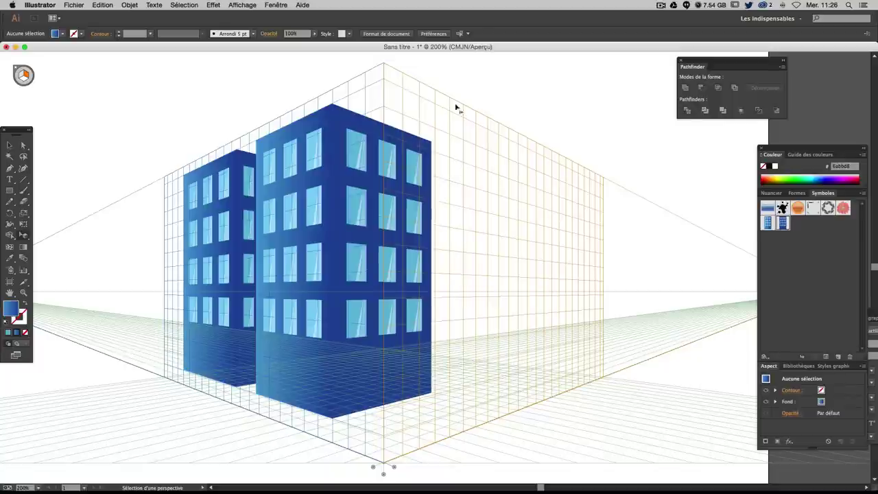
pyautogui.hscroll(5, 632, 279)
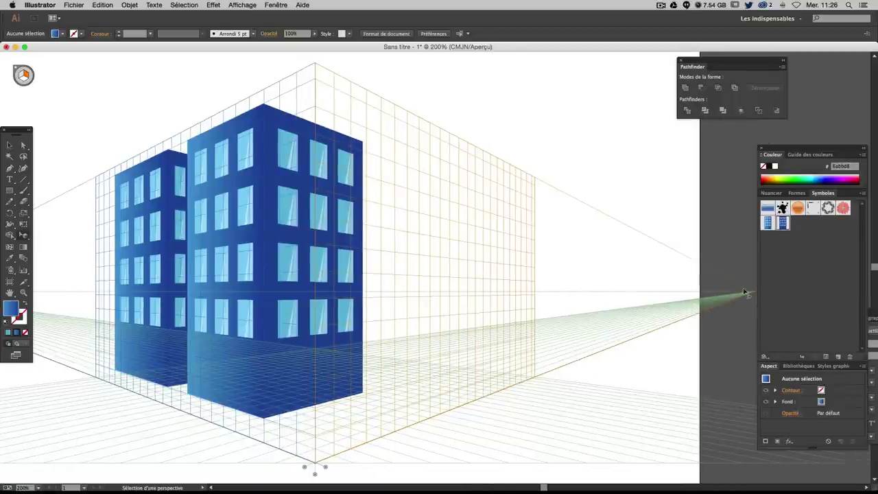
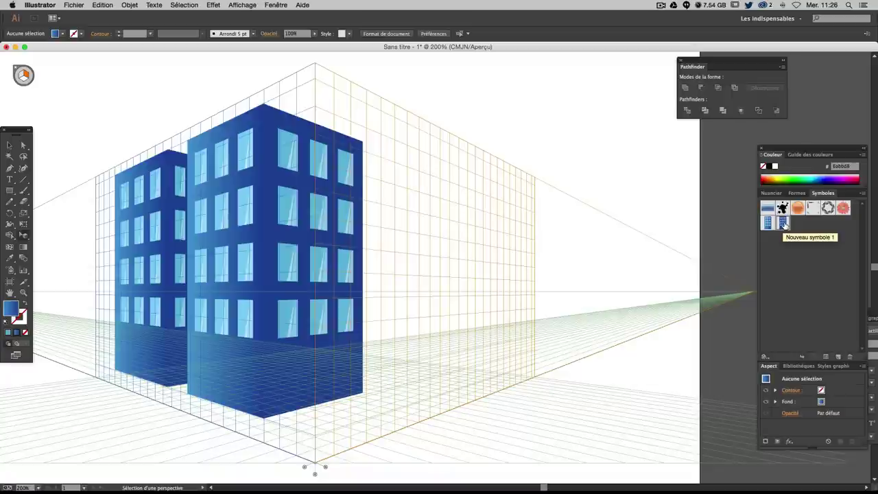
# - Drop the window-facade symbol onto the right perspective grid and position it
pyautogui.moveTo(783, 222)
pyautogui.mouseDown()
pyautogui.moveTo(372, 194)
pyautogui.moveTo(394, 172)
pyautogui.moveTo(354, 141)
pyautogui.moveTo(369, 122)
pyautogui.mouseUp()
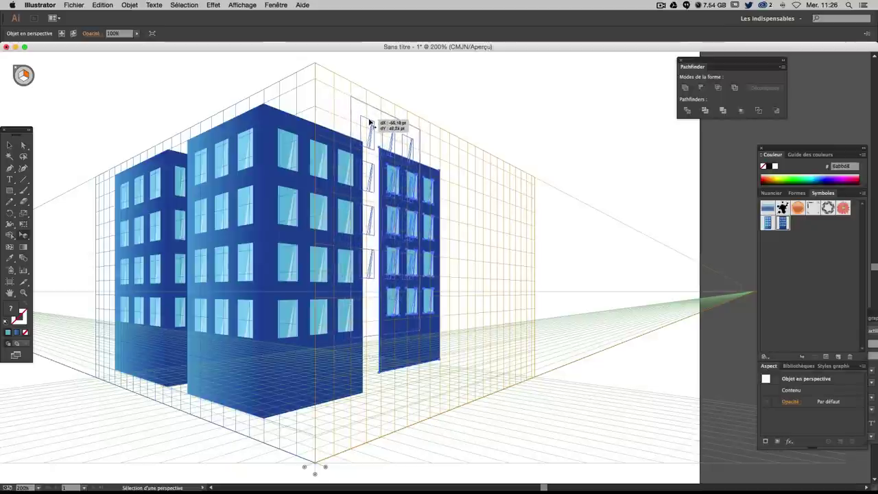
pyautogui.moveTo(369, 123); pyautogui.dragTo(370, 122)
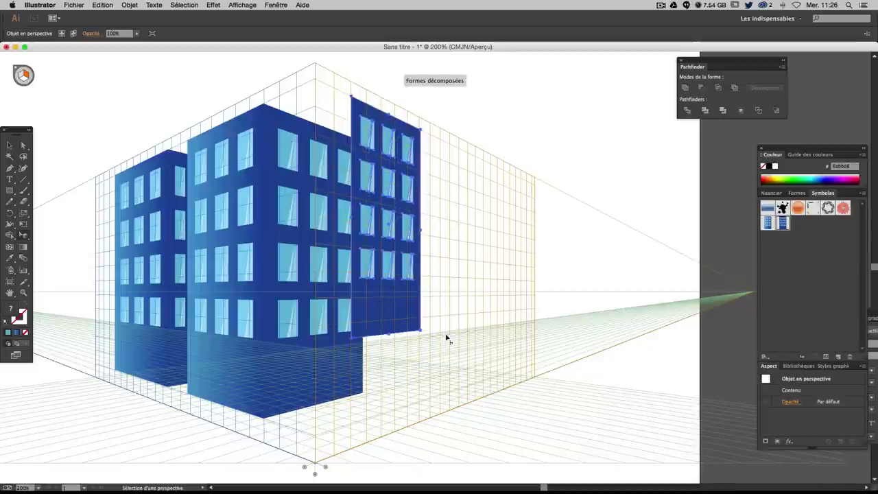
pyautogui.moveTo(421, 333); pyautogui.dragTo(447, 372)
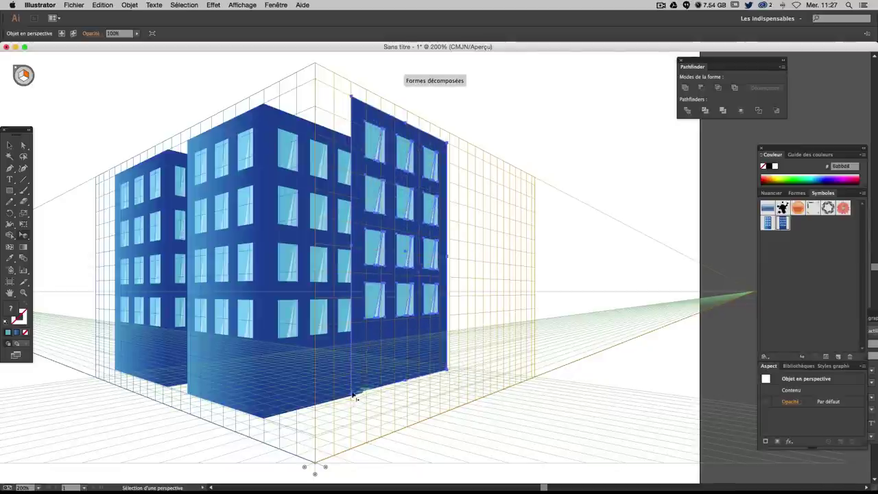
# - Redo the facade's resize, stretching its corner down to the ground
pyautogui.press('super+plus')
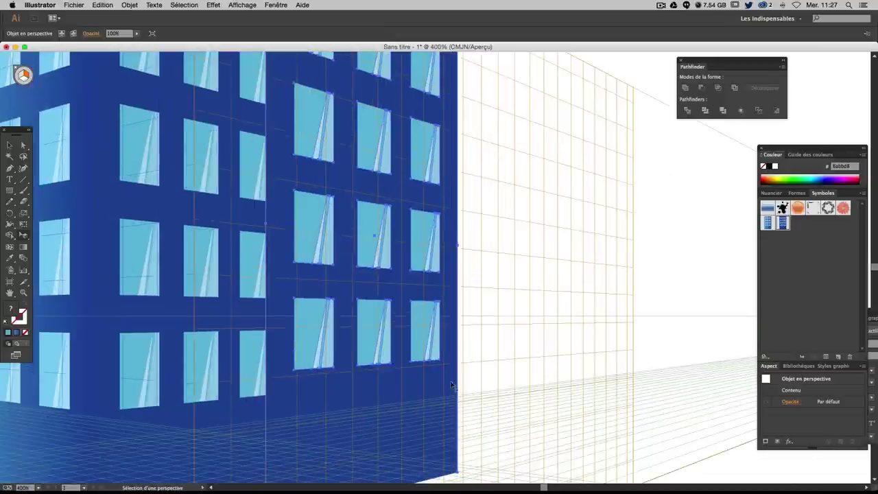
pyautogui.press('super+z')
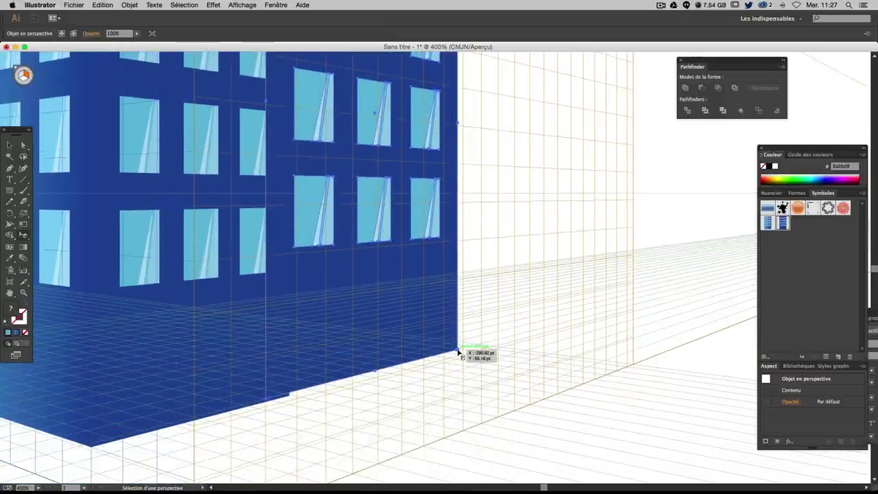
pyautogui.moveTo(459, 353); pyautogui.dragTo(426, 370)
pyautogui.click(500, 400)
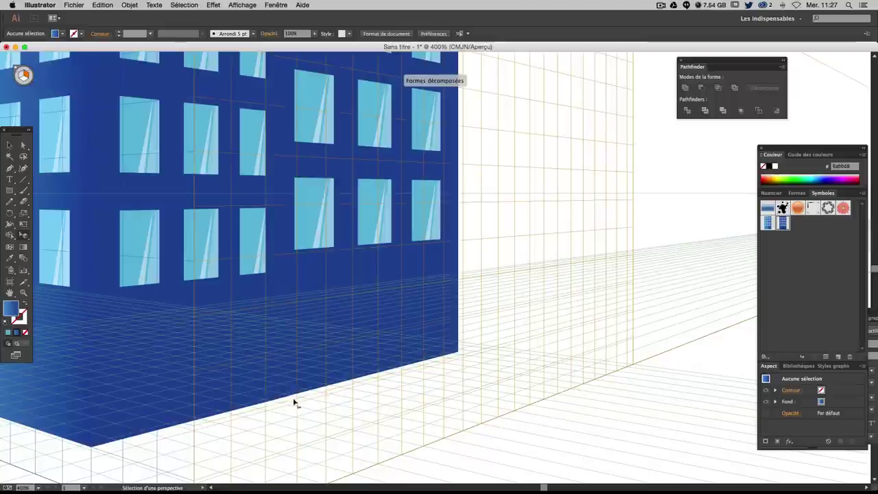
pyautogui.scroll(3, 167, 299)
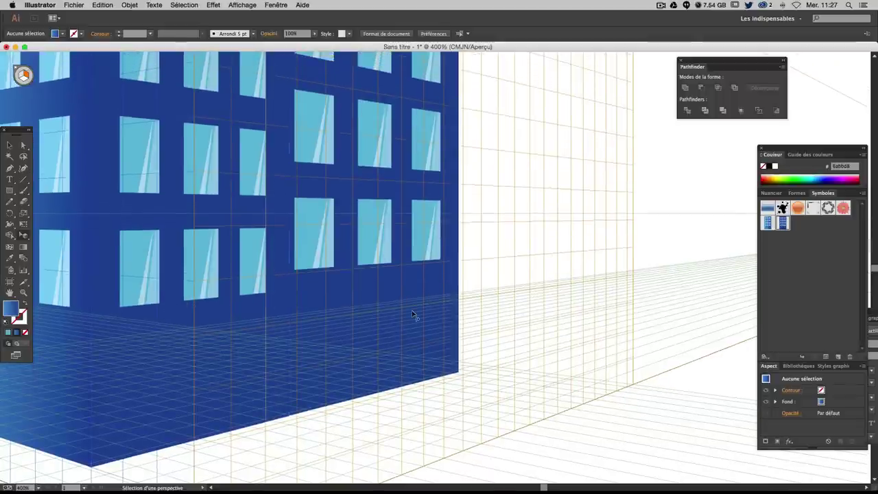
pyautogui.press('super+minus')
pyautogui.press('super+minus')
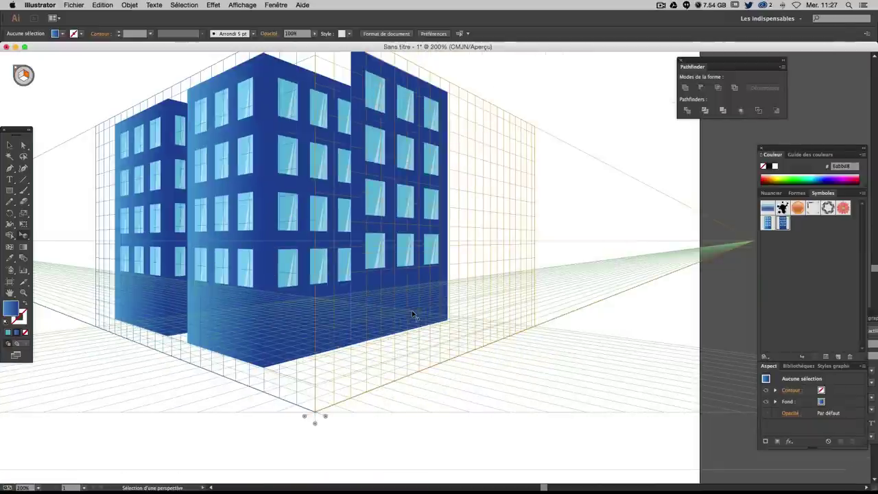
pyautogui.scroll(5, 414, 307)
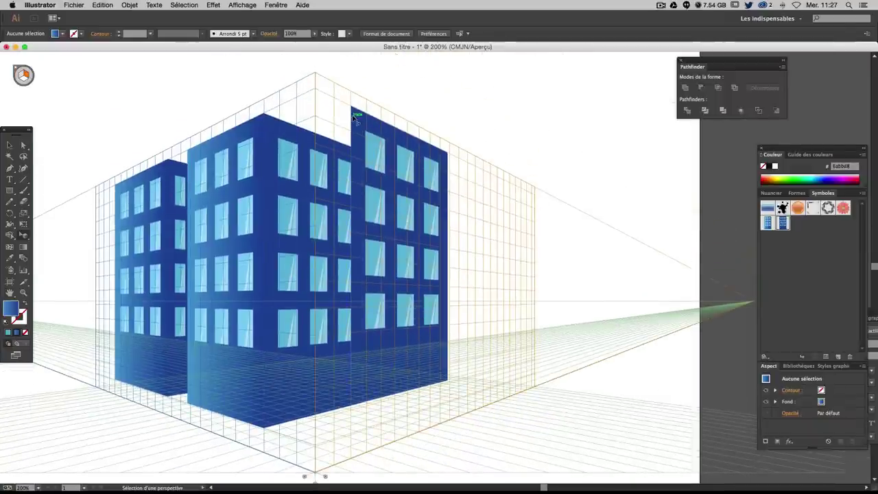
# - Send the right-hand facade to the back with Objet > Disposition > Arrière-plan
pyautogui.click(354, 120)
pyautogui.click(136, 5)
pyautogui.moveTo(144, 24)
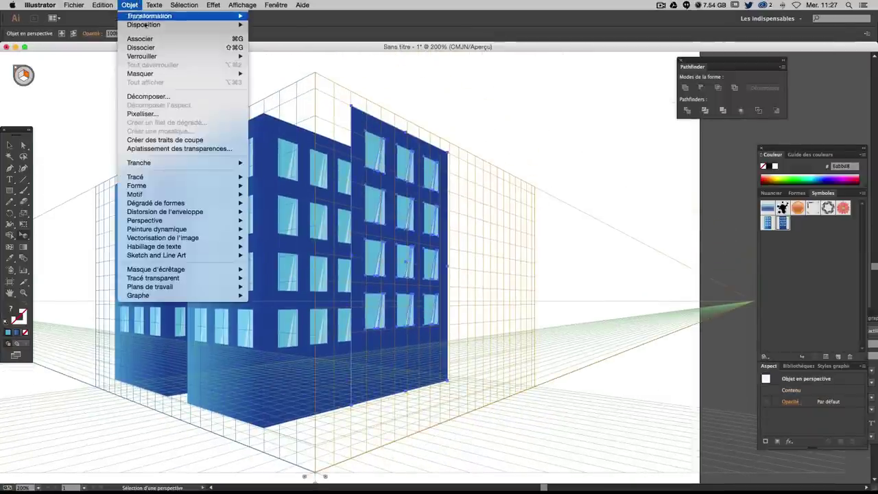
pyautogui.click(288, 46)
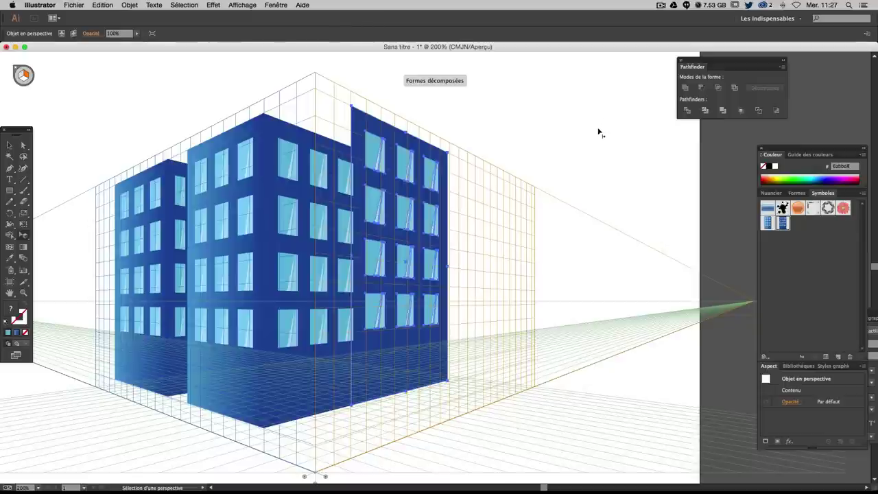
pyautogui.click(601, 240)
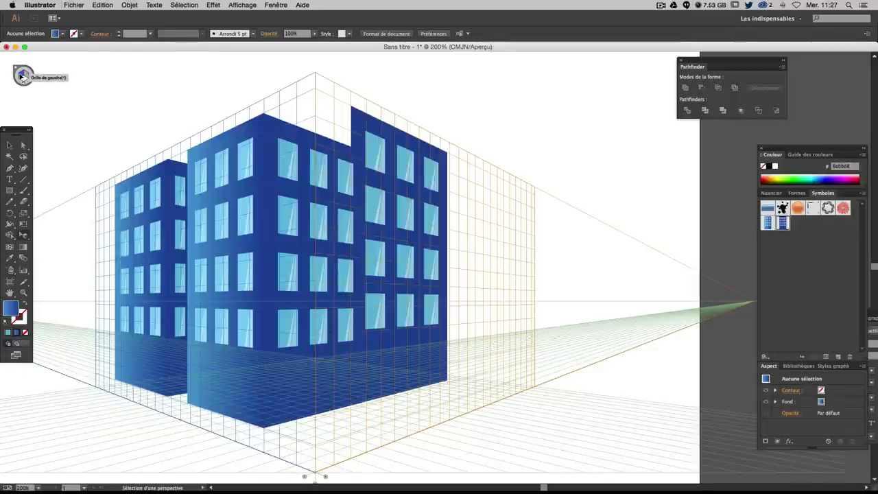
# - Place another window facade on the left perspective plane and extend its bottom edge to the ground
pyautogui.moveTo(767, 221)
pyautogui.mouseDown()
pyautogui.moveTo(330, 125)
pyautogui.moveTo(358, 149)
pyautogui.moveTo(346, 141)
pyautogui.mouseUp()
pyautogui.scroll(1, 365, 105)
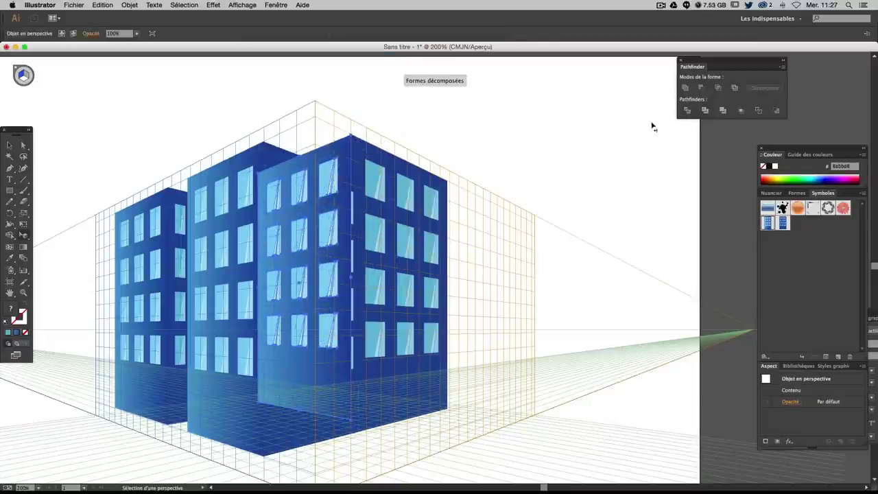
pyautogui.press('super+plus')
pyautogui.press('super+plus')
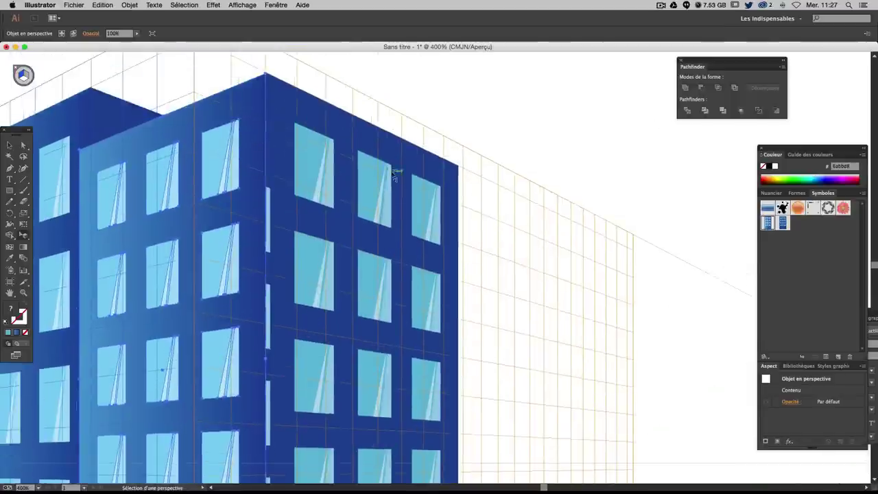
pyautogui.scroll(2, 265, 115)
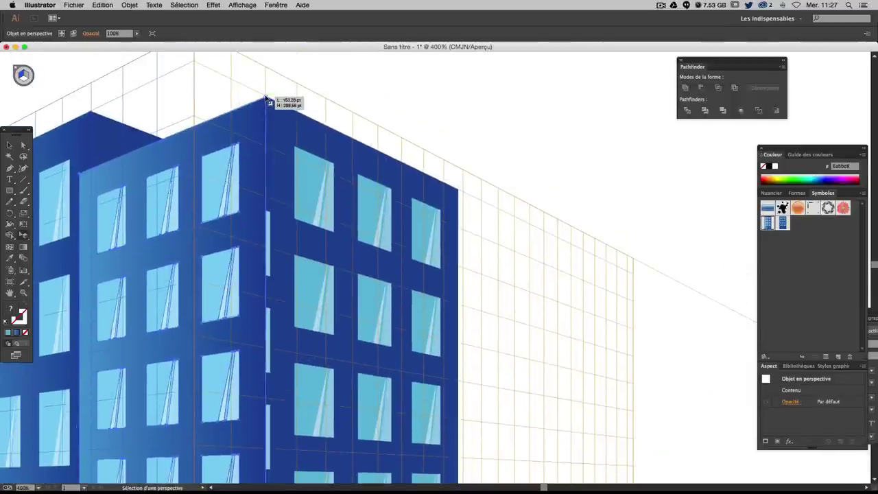
pyautogui.scroll(-5, 362, 311)
pyautogui.scroll(-3, 361, 311)
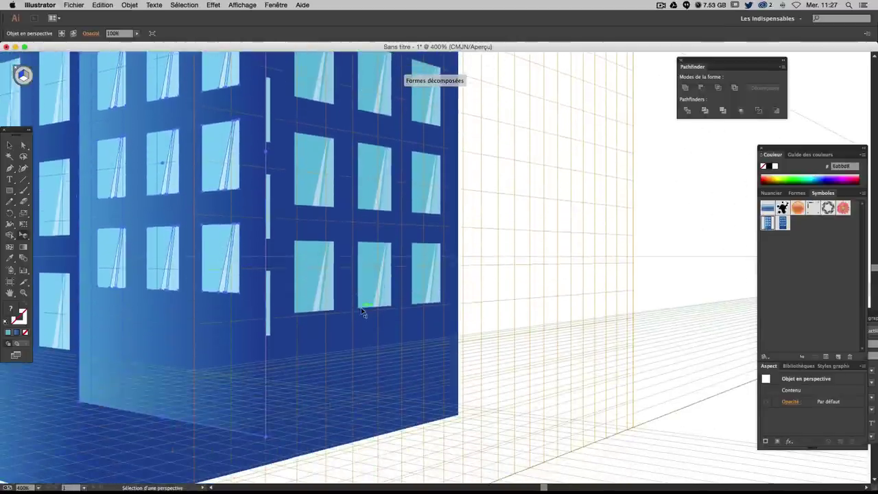
pyautogui.scroll(-2, 362, 311)
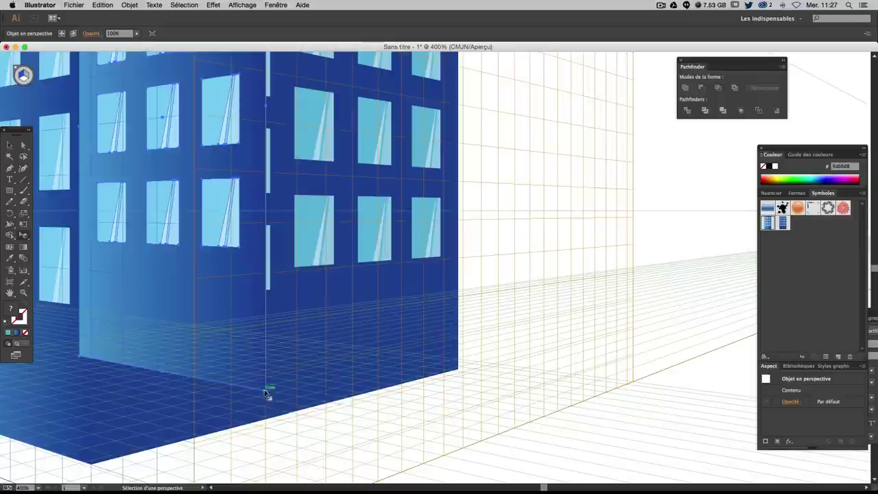
pyautogui.moveTo(264, 391); pyautogui.dragTo(266, 421)
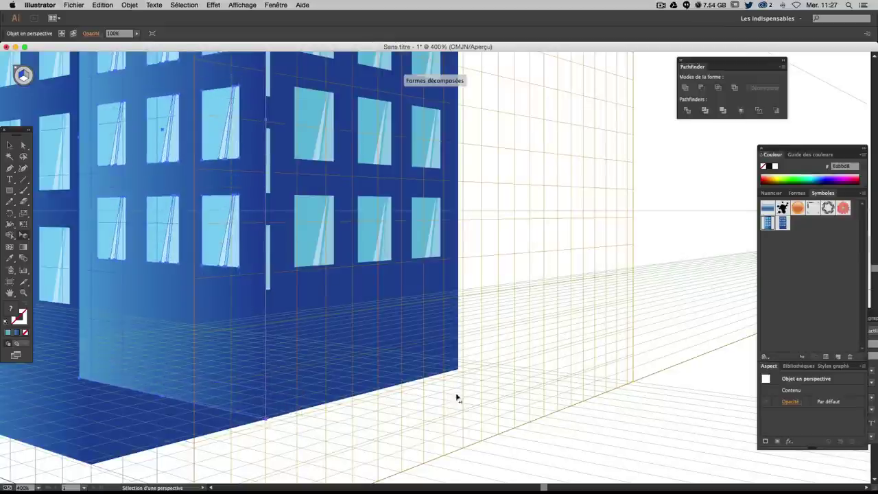
pyautogui.click(643, 453)
# - Send the left-plane facade to the very back with Arrière-plan
pyautogui.scroll(5, 273, 340)
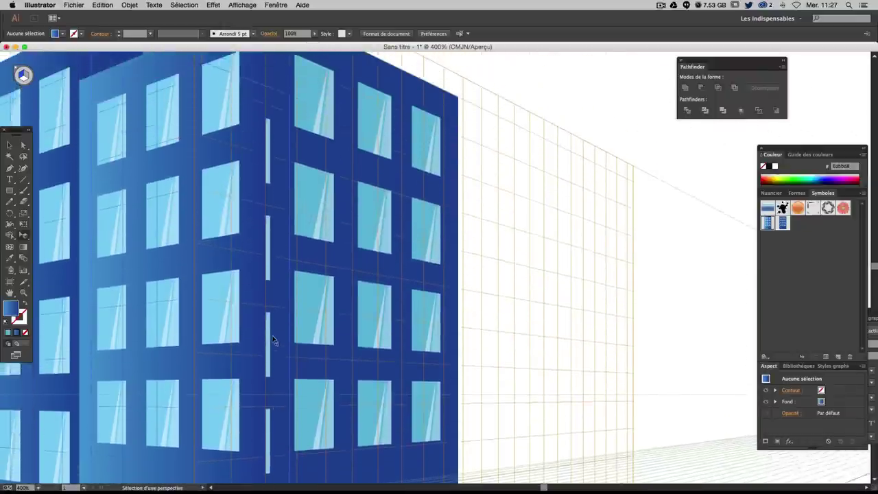
pyautogui.scroll(5, 272, 339)
pyautogui.scroll(3, 275, 335)
pyautogui.click(245, 216)
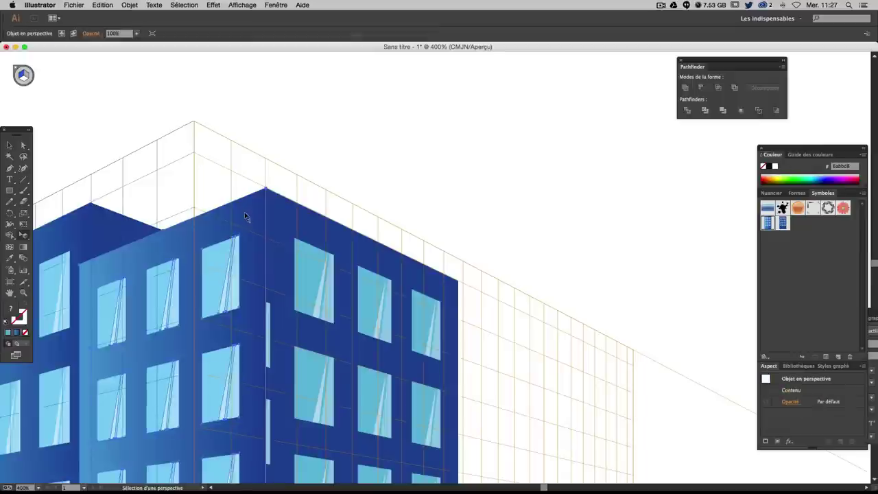
pyautogui.click(132, 6)
pyautogui.moveTo(143, 25)
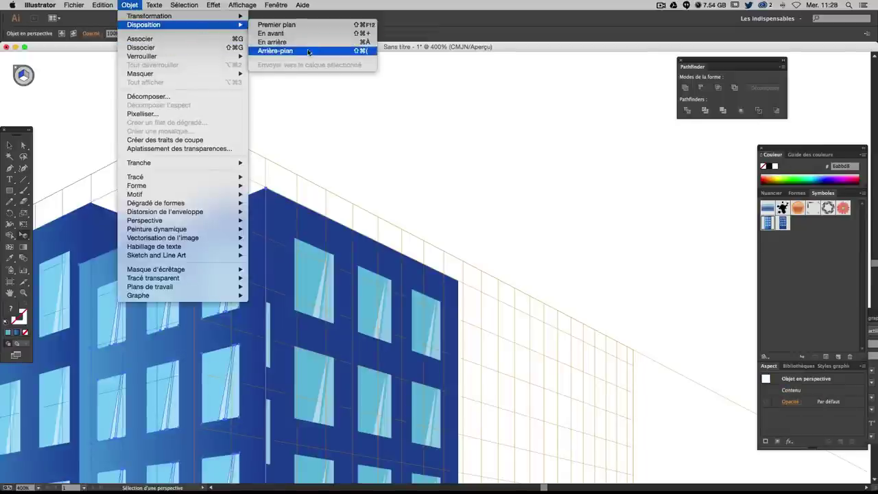
pyautogui.click(274, 51)
pyautogui.click(487, 229)
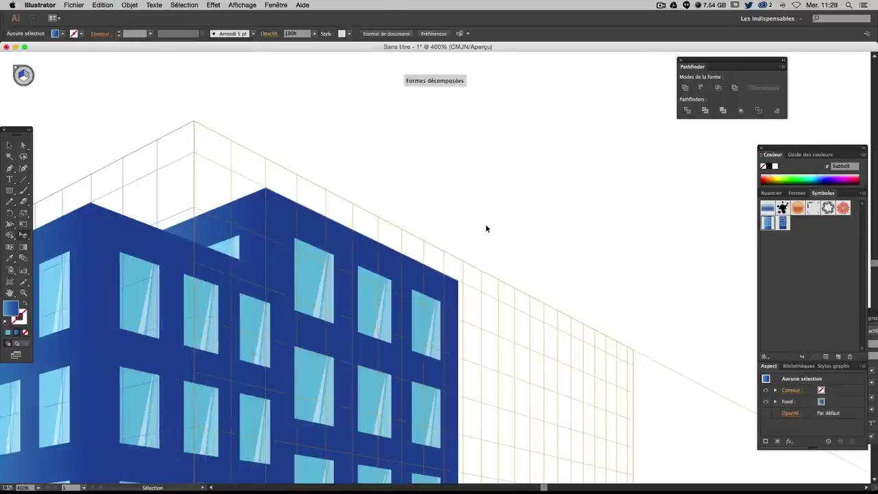
pyautogui.hotkey('ctrl', '-')
pyautogui.hotkey('ctrl', '-')
pyautogui.hotkey('ctrl', '-')
pyautogui.hotkey('ctrl', '-')
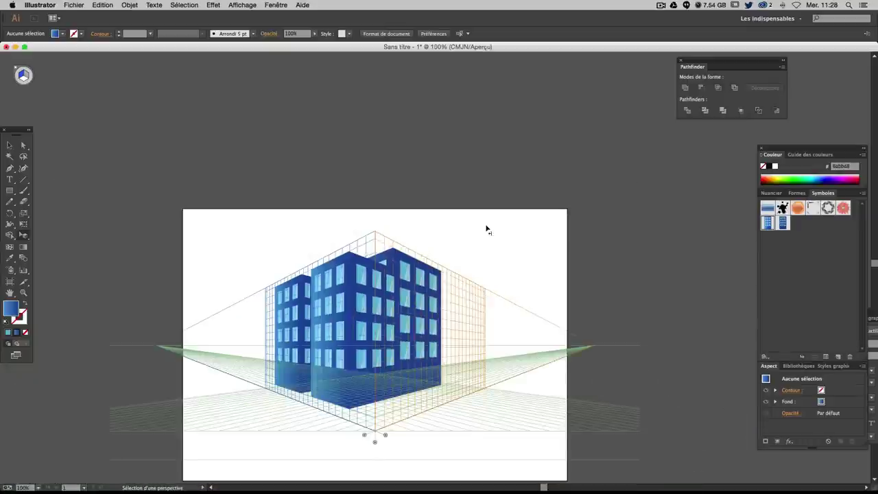
pyautogui.hotkey('shift', 'v')
pyautogui.scroll(-1, 486, 230)
pyautogui.hotkey('ctrl', '+')
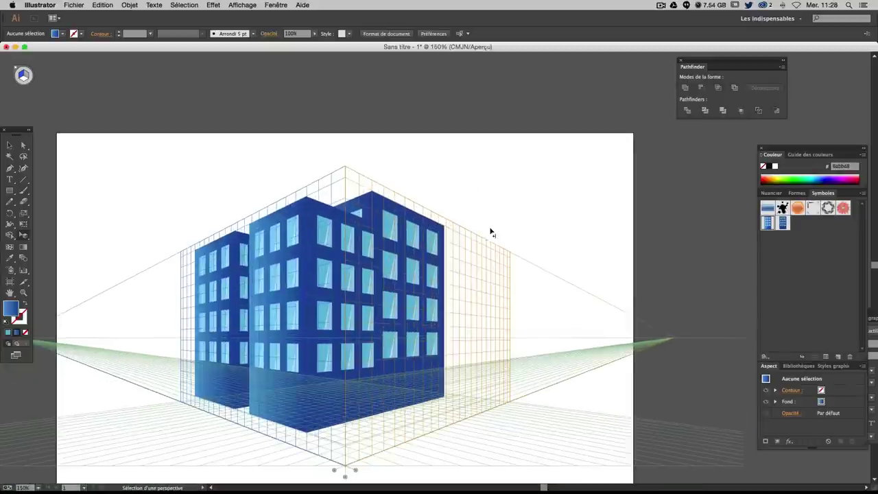
pyautogui.scroll(-1, 491, 234)
pyautogui.hotkey('ctrl', 'shift', 'i')
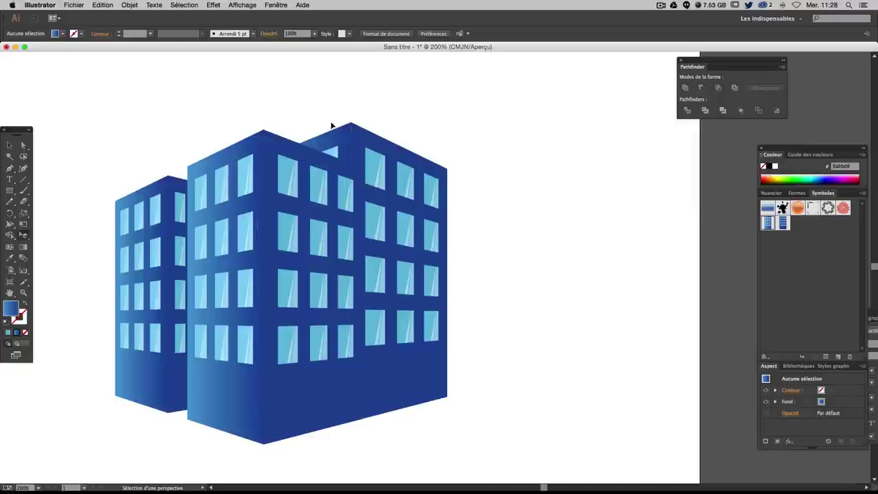
pyautogui.hotkey('ctrl', 'shift', 'i')
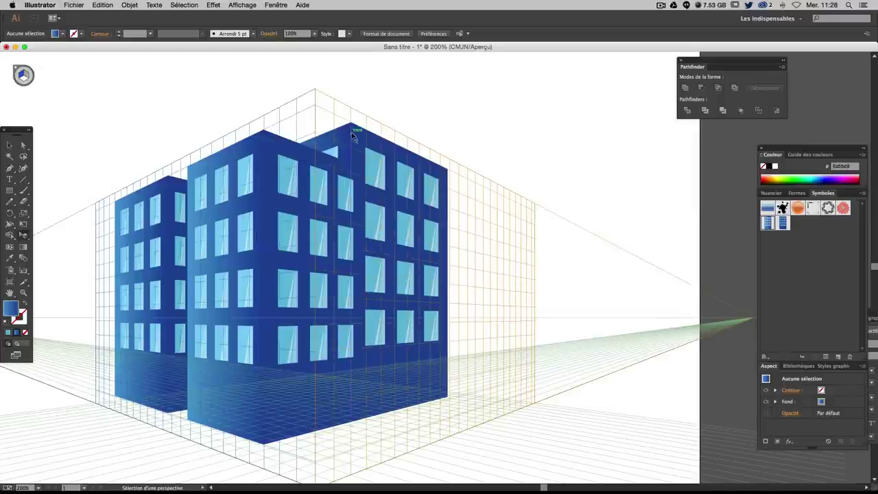
pyautogui.click(352, 134)
pyautogui.hotkey('ctrl', '+')
pyautogui.hotkey('ctrl', '+')
pyautogui.hotkey('ctrl', '+')
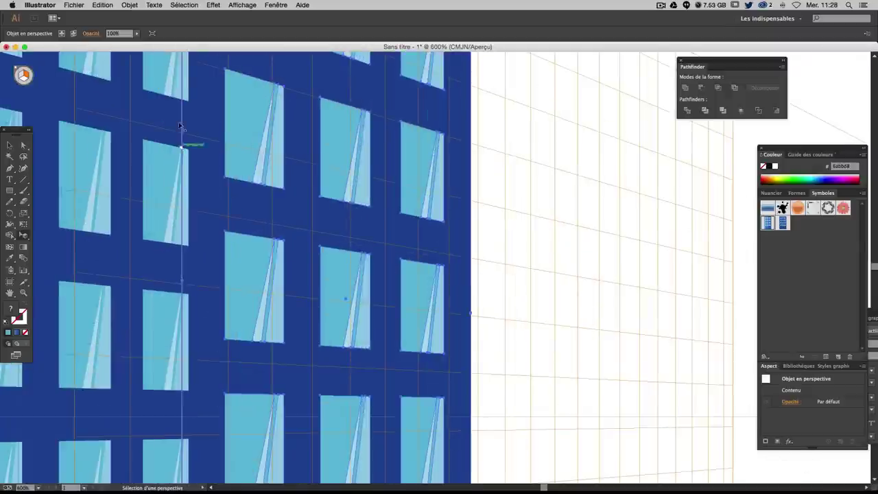
pyautogui.scroll(10, 351, 134)
pyautogui.hscroll(-5, 351, 135)
pyautogui.scroll(5, 330, 157)
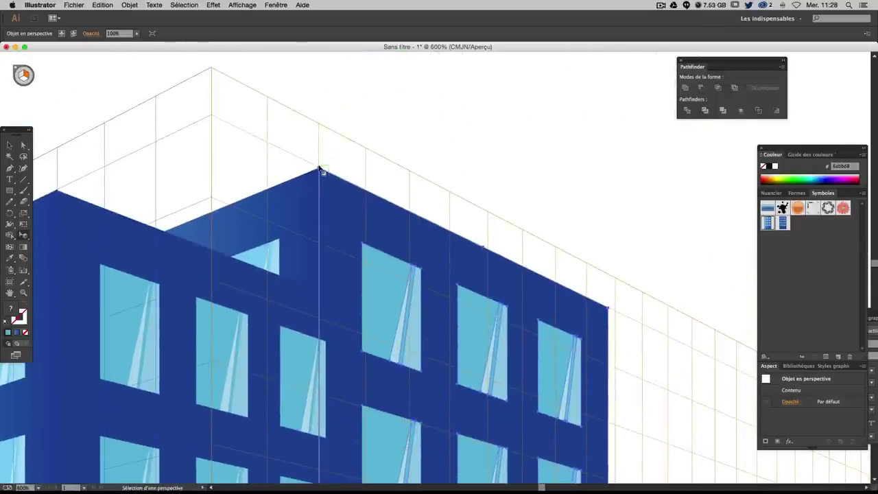
pyautogui.moveTo(319, 170); pyautogui.dragTo(319, 170)
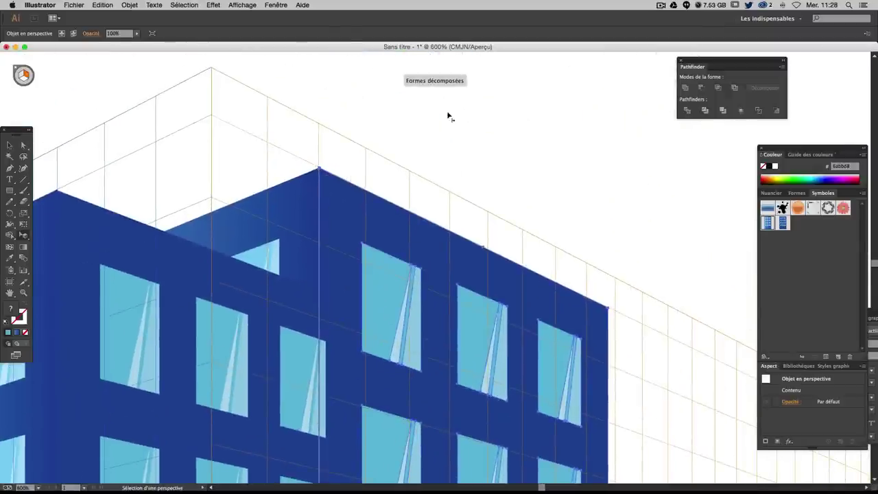
pyautogui.click(448, 117)
pyautogui.hotkey('ctrl', 'shift', 'i')
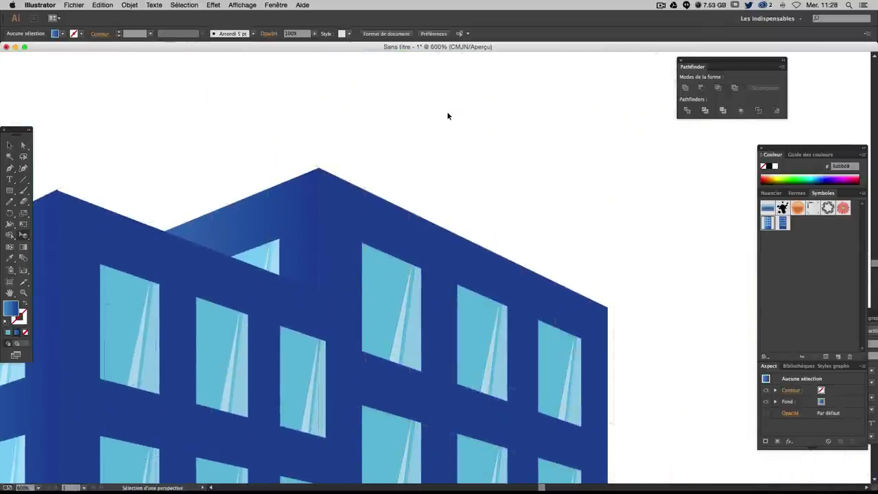
pyautogui.hotkey('shift', 'v')
pyautogui.click(286, 180)
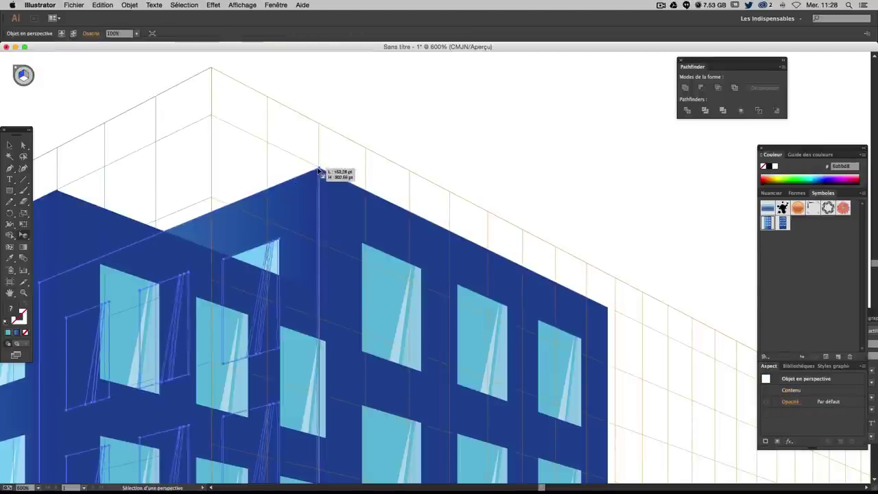
pyautogui.click(447, 129)
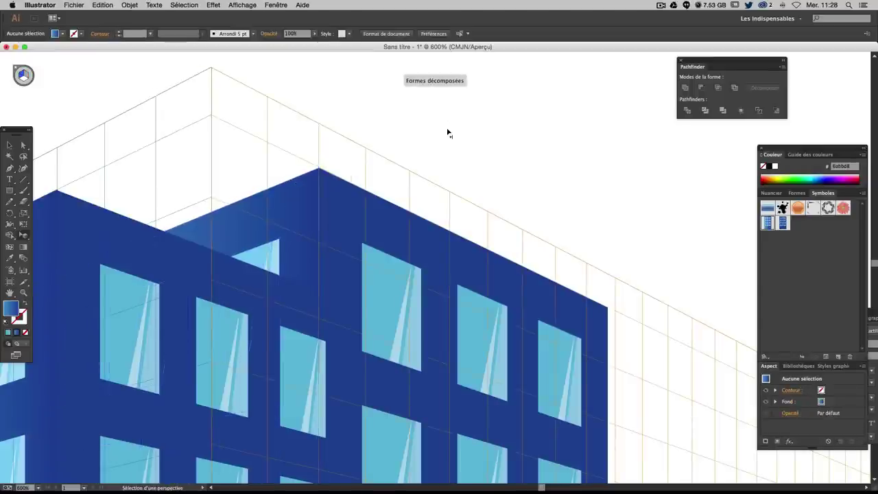
pyautogui.hotkey('ctrl', 'shift', 'i')
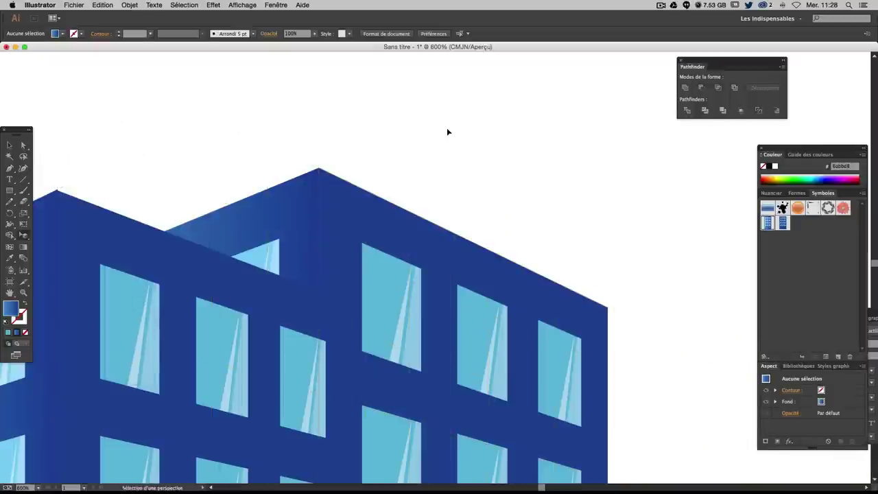
pyautogui.hotkey('ctrl', '+')
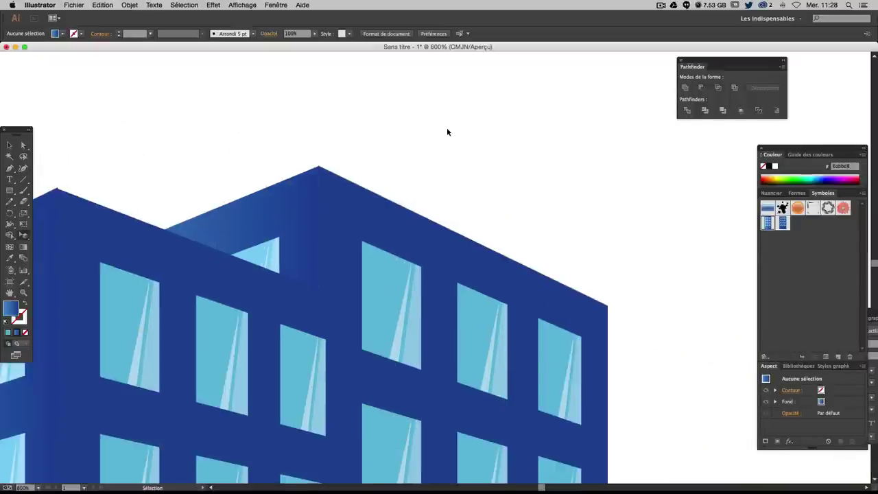
pyautogui.hotkey('ctrl', '+')
pyautogui.hotkey('ctrl', '+')
pyautogui.hotkey('ctrl', '-')
pyautogui.hotkey('ctrl', '-')
pyautogui.hotkey('ctrl', '-')
# - Zoom out to view the whole building, then zoom back in on the buildings
pyautogui.hotkey('ctrl', '-')
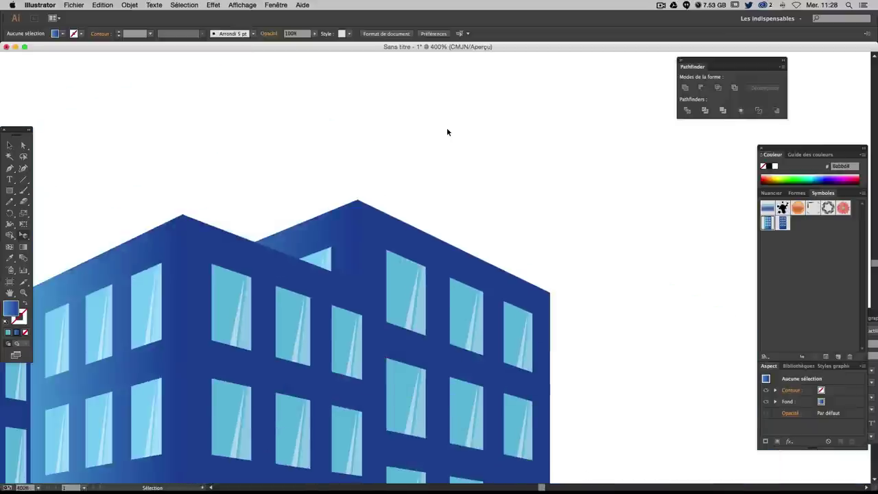
pyautogui.hotkey('ctrl', '-')
pyautogui.scroll(-5, 363, 304)
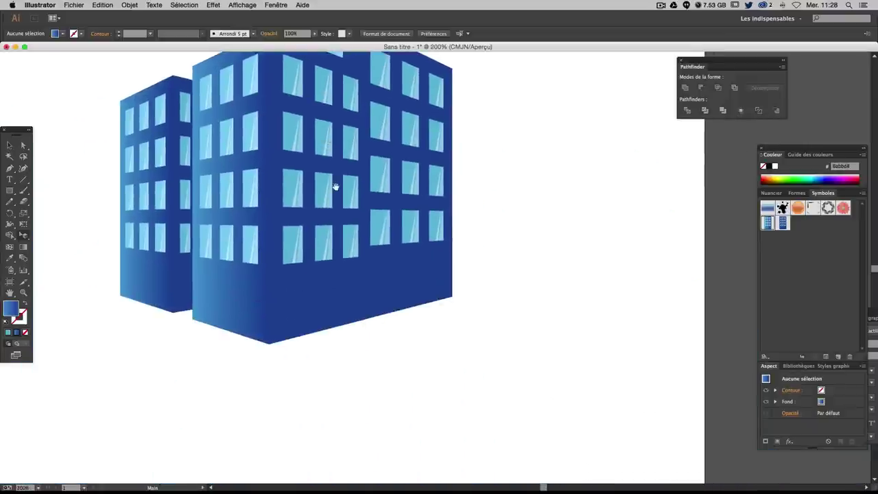
pyautogui.scroll(1, 333, 186)
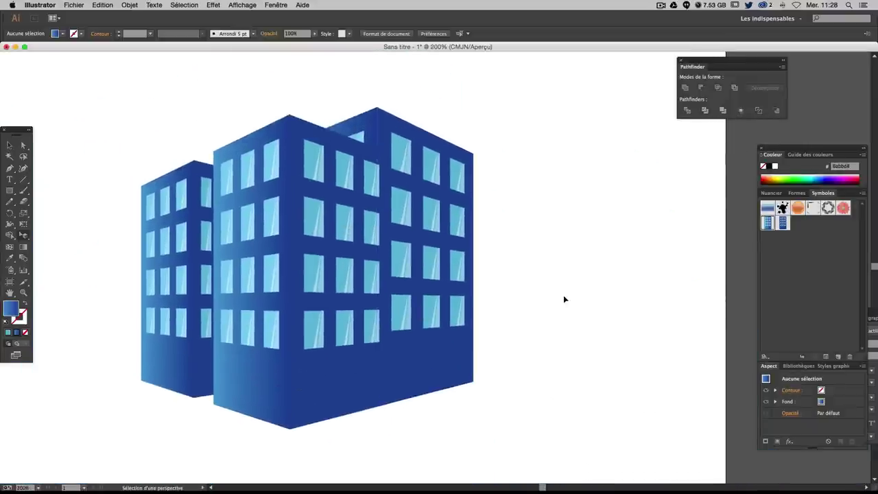
pyautogui.hotkey('ctrl', '+')
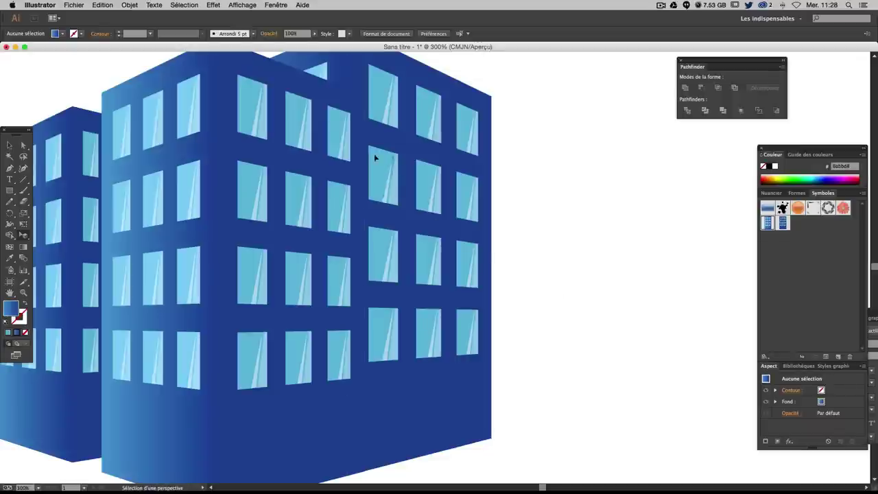
# - Show the perspective grid and drag the rear building's right facade upward along it
pyautogui.hotkey('ctrl', 'shift', 'i')
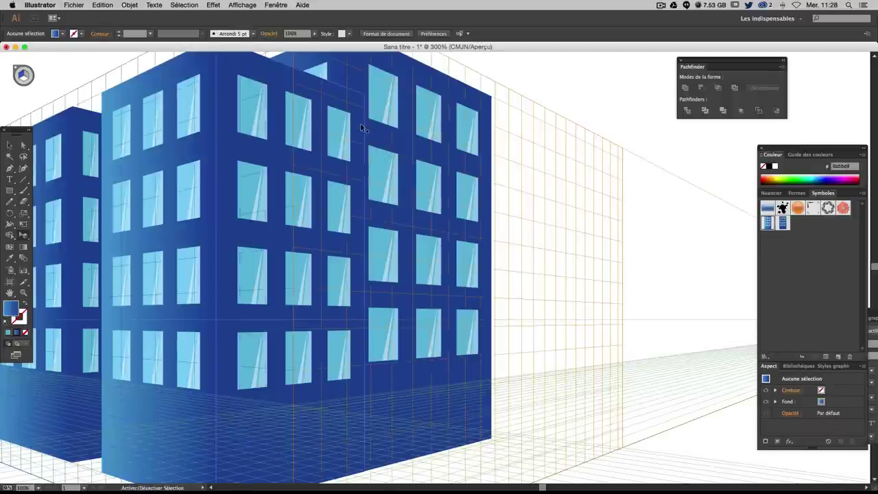
pyautogui.click(362, 127)
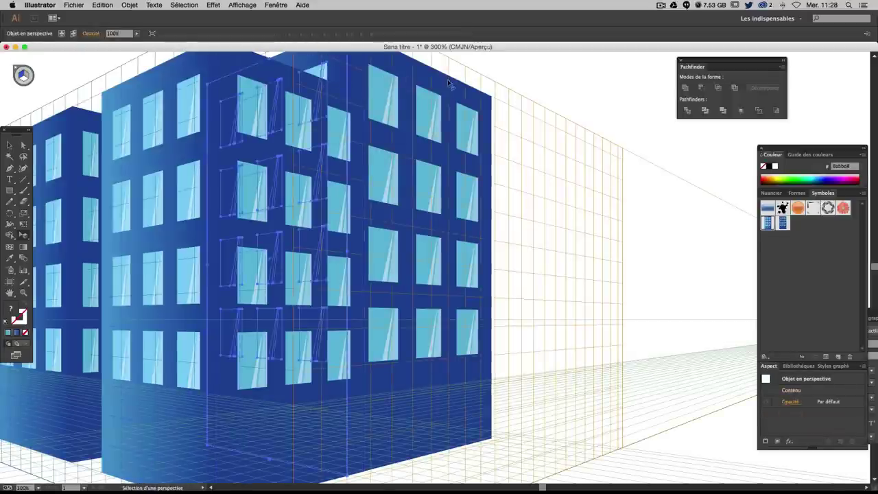
pyautogui.scroll(2, 384, 96)
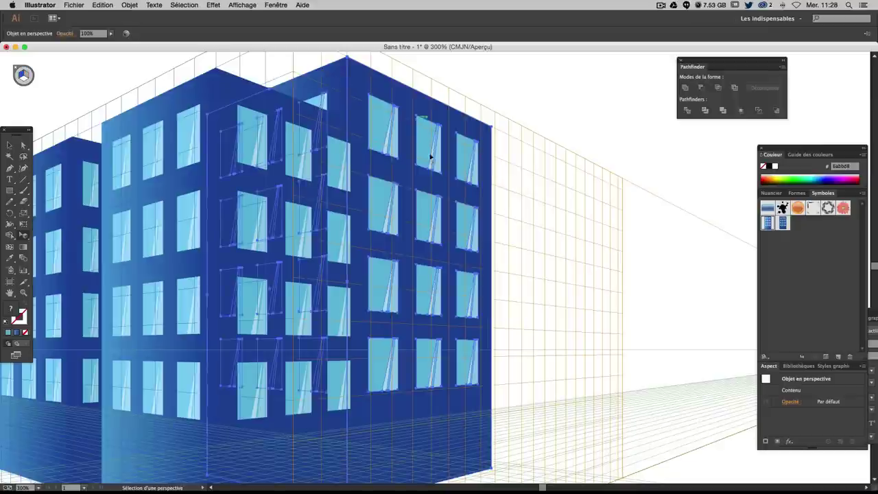
pyautogui.moveTo(464, 426)
pyautogui.mouseDown()
pyautogui.moveTo(461, 404)
pyautogui.moveTo(469, 426)
pyautogui.mouseUp()
pyautogui.scroll(3, 469, 426)
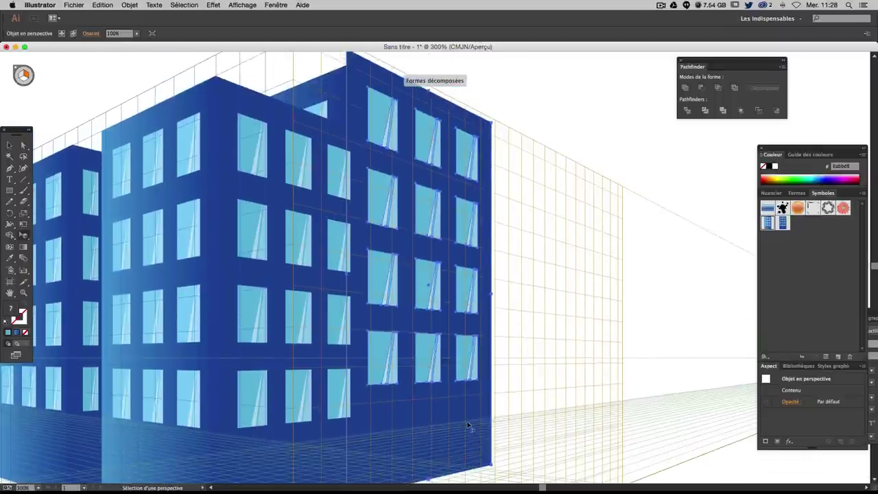
pyautogui.scroll(2, 337, 83)
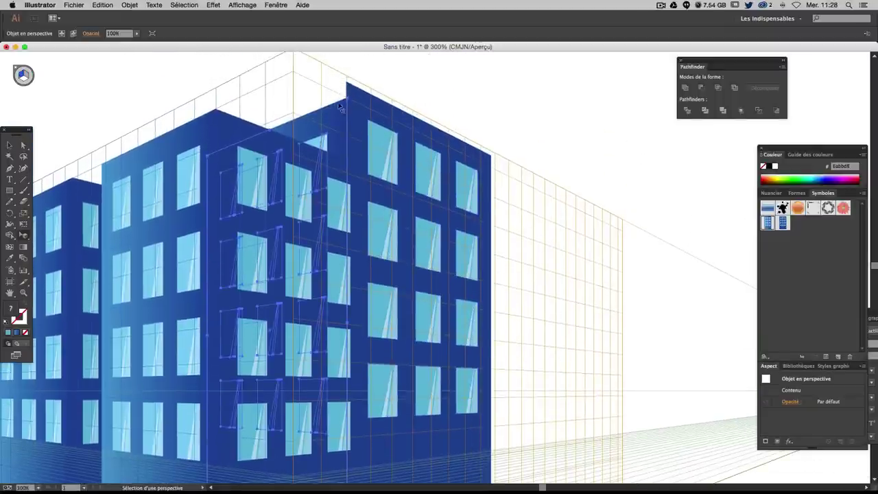
pyautogui.moveTo(342, 118); pyautogui.dragTo(346, 86)
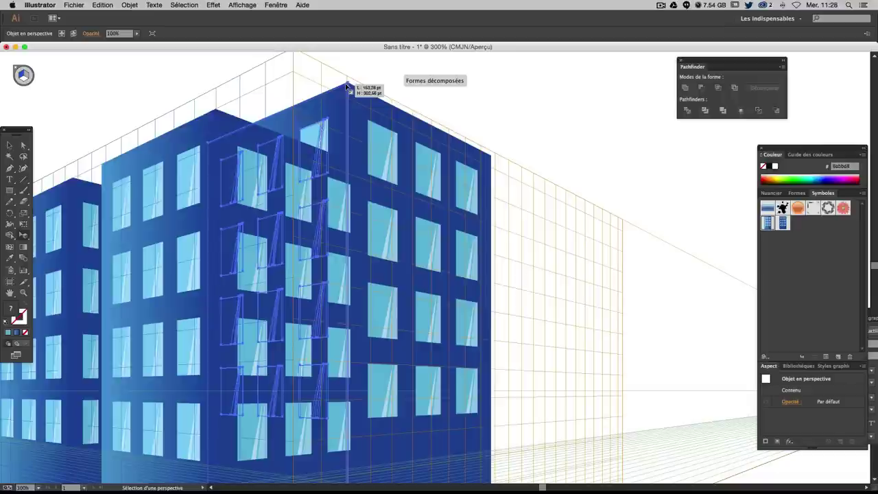
# - Pull the facade's top corner up to meet the roof peak
pyautogui.click(469, 122)
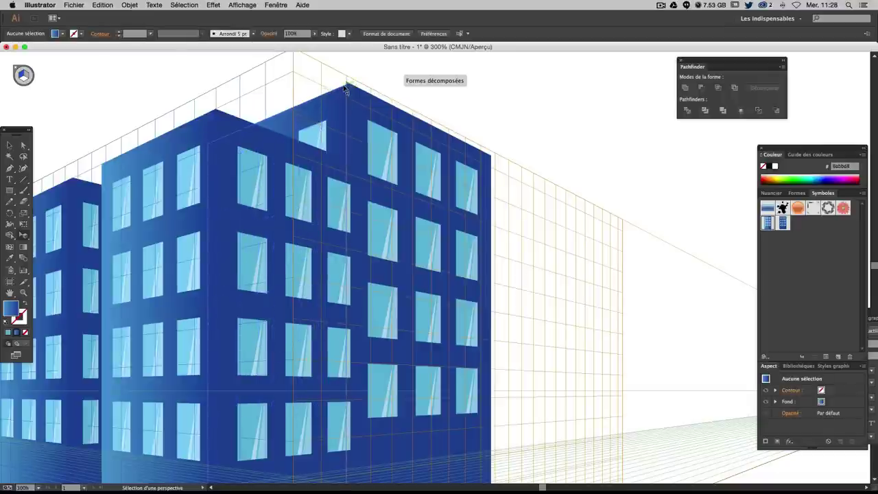
pyautogui.moveTo(346, 89); pyautogui.dragTo(346, 82)
pyautogui.click(495, 233)
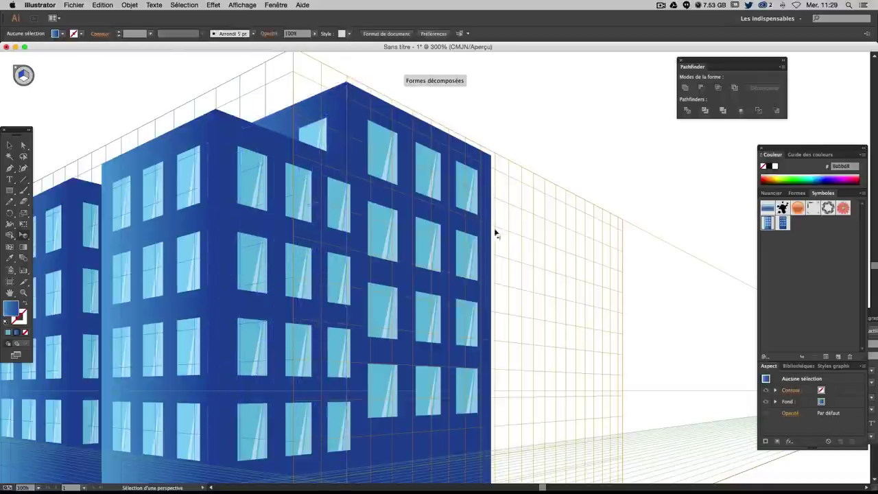
pyautogui.scroll(-2, 481, 260)
pyautogui.scroll(-2, 459, 278)
pyautogui.scroll(-2, 459, 280)
pyautogui.scroll(-2, 458, 280)
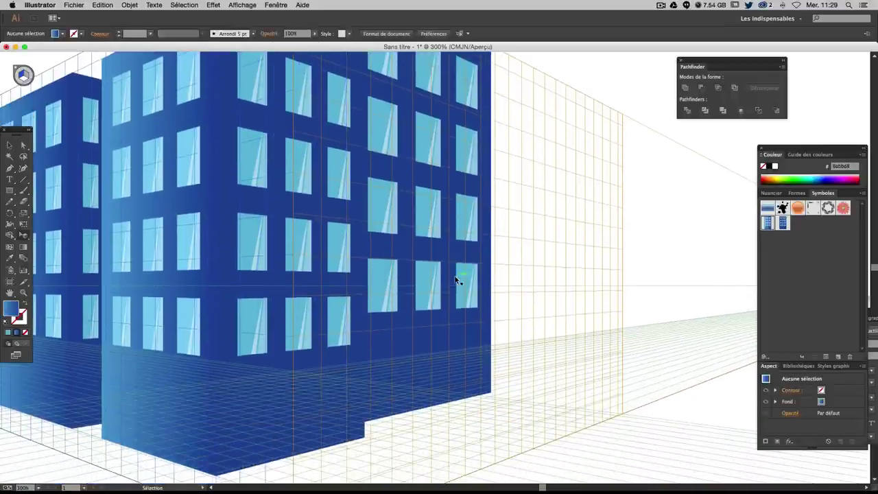
pyautogui.scroll(-1, 458, 280)
# - Hide the perspective grid to view the finished three-building cluster
pyautogui.hotkey('ctrl', 'shift', 'i')
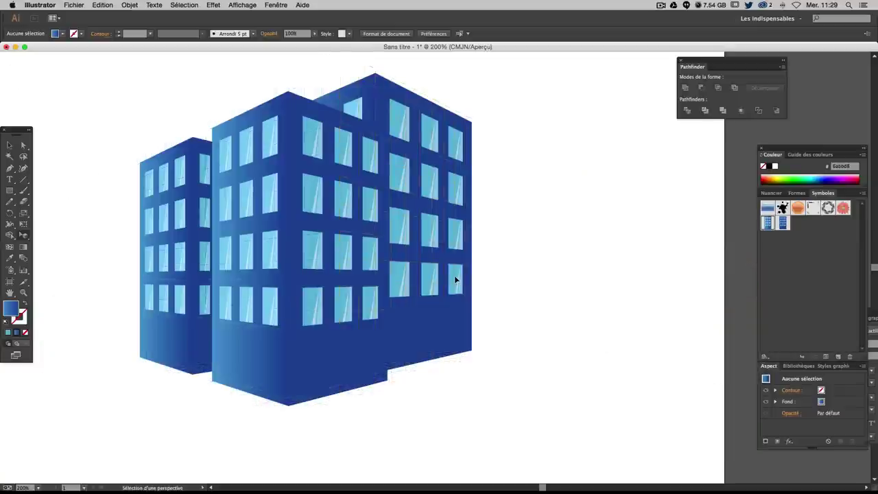
pyautogui.scroll(3, 519, 278)
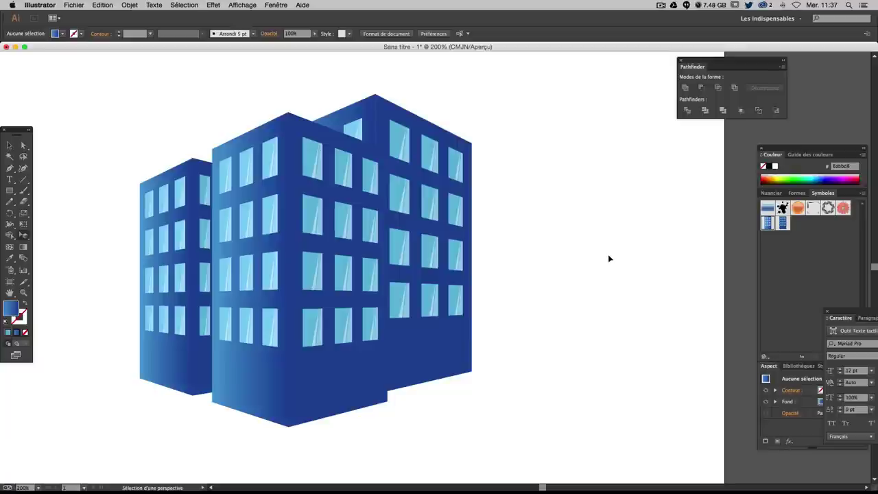
# - Switch to the Team8 article in Chrome and scroll to the Ajouter un commentaire section
pyautogui.click(235, 465)
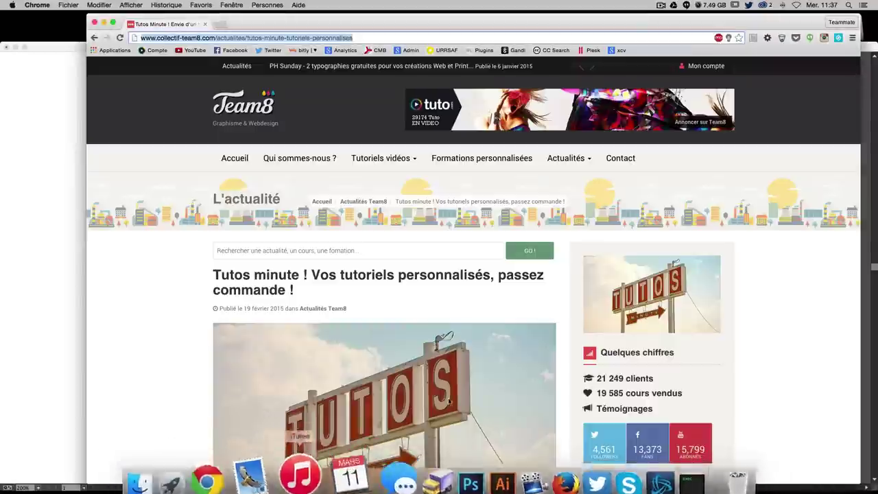
pyautogui.scroll(-3, 773, 288)
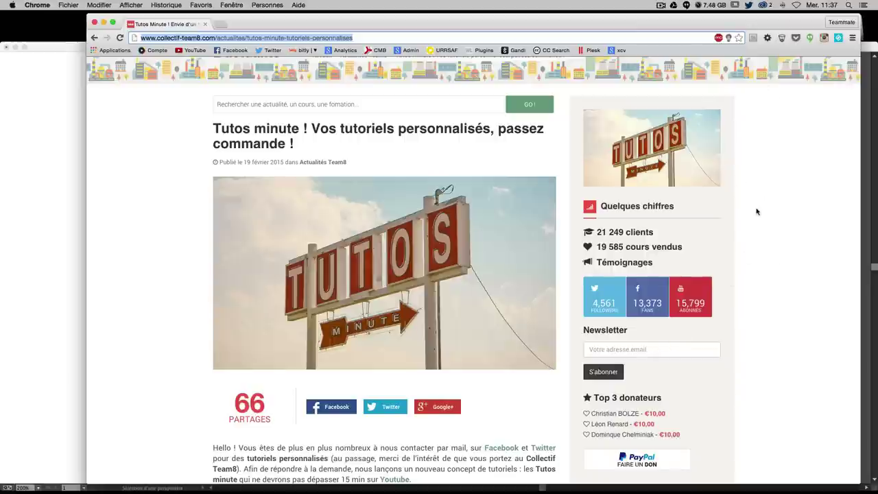
pyautogui.click(138, 184)
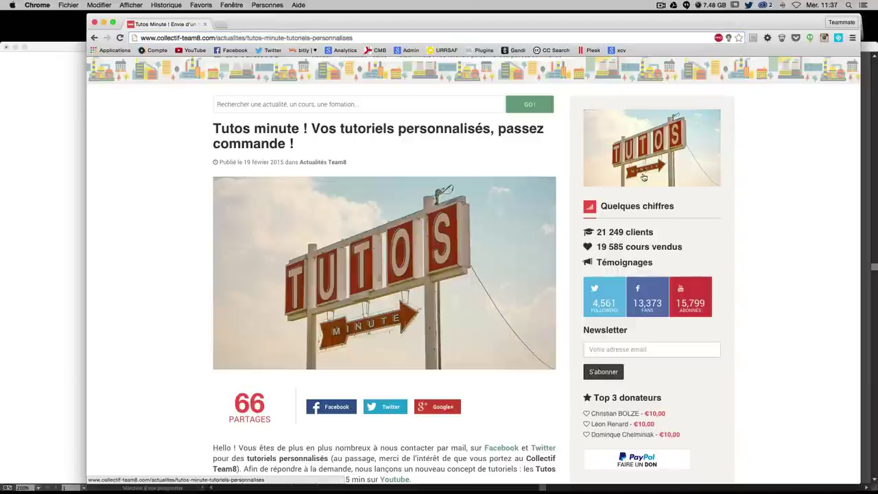
pyautogui.scroll(-3, 359, 286)
pyautogui.scroll(-10, 359, 287)
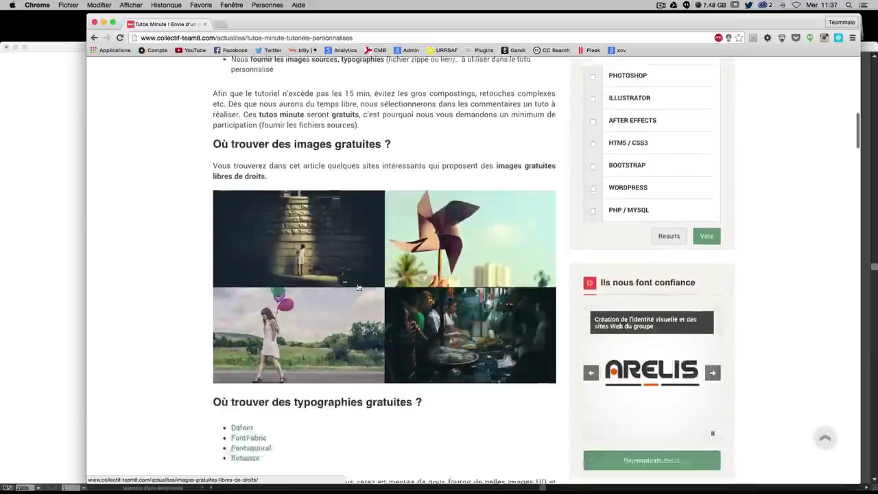
pyautogui.scroll(-10, 358, 287)
pyautogui.scroll(-2, 359, 287)
pyautogui.scroll(1, 359, 286)
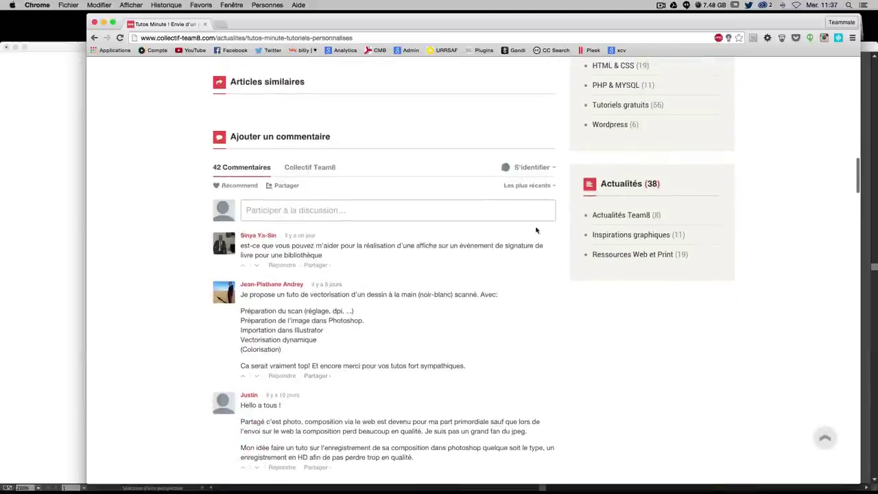